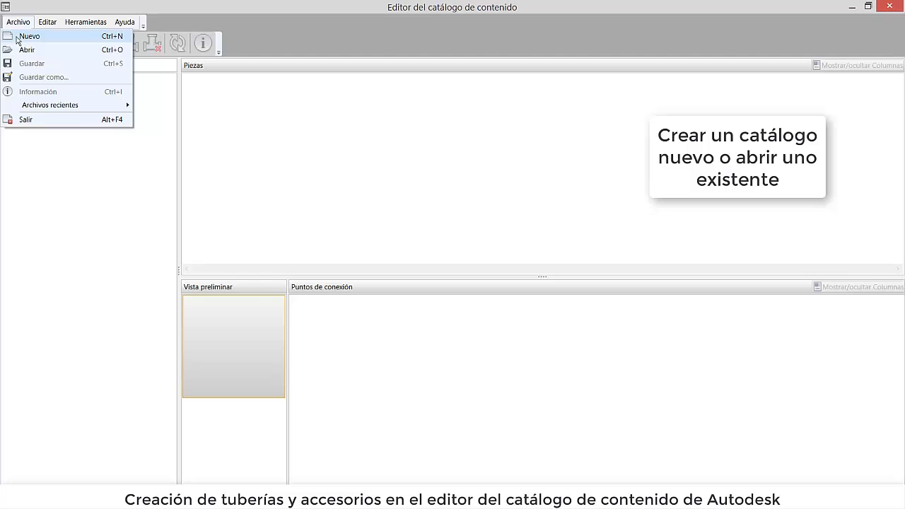
Open the PVC.sqlite catalogue from the Metric folder and display the parts of the PVC pipe family
click(17, 49)
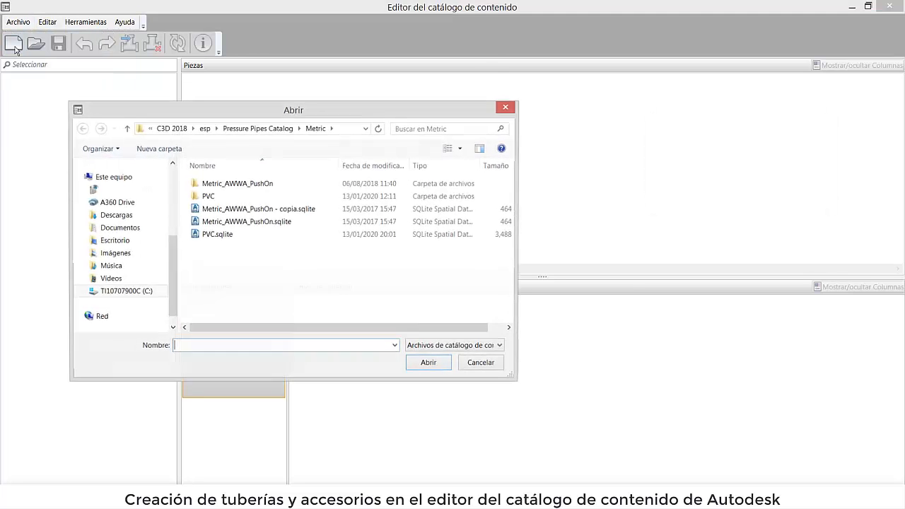
click(238, 234)
click(431, 366)
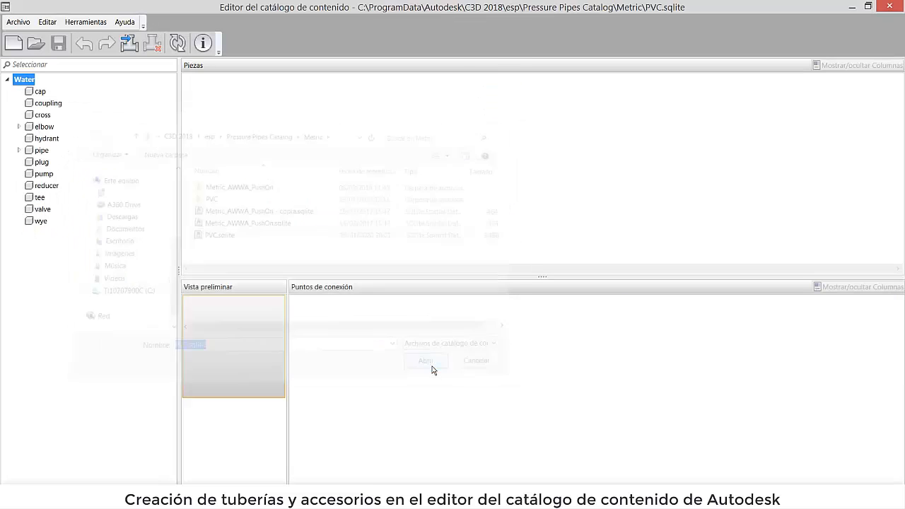
click(19, 150)
click(49, 163)
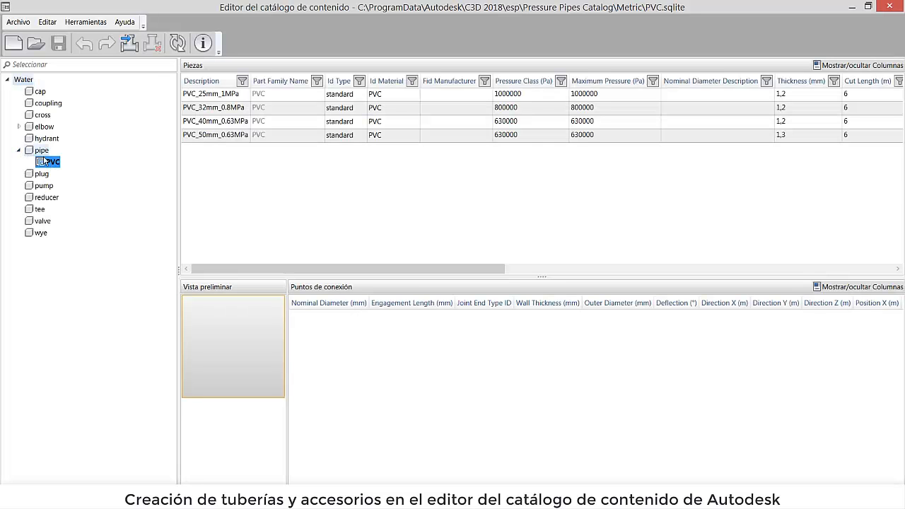
Start importing a part into the PVC catalogue without a .CONTENT file
click(129, 44)
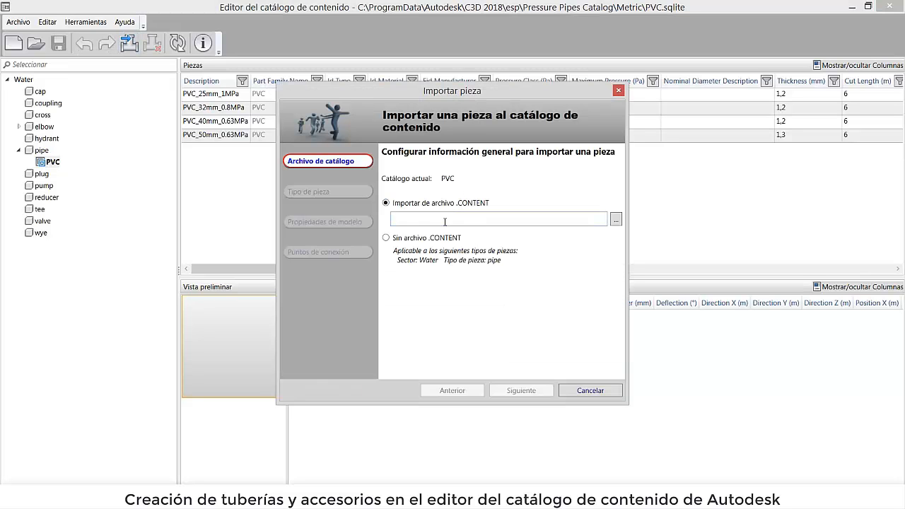
click(409, 240)
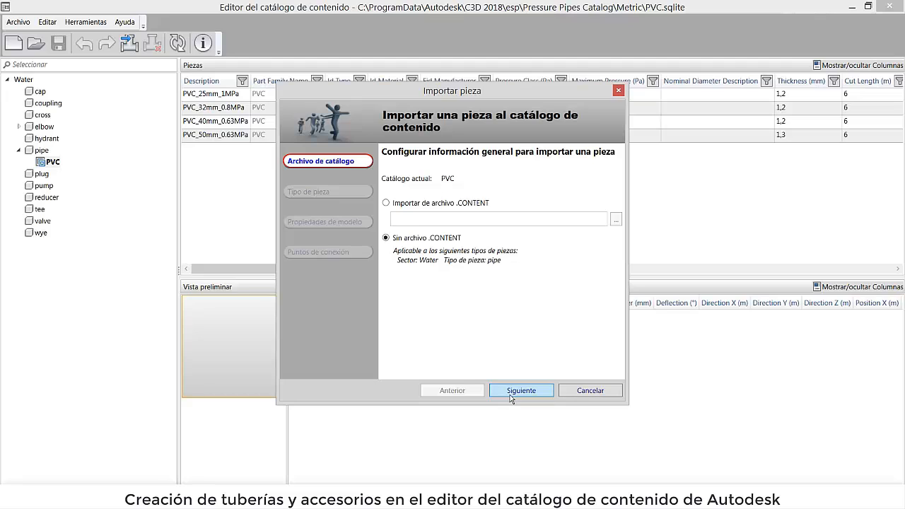
click(511, 392)
Set the part's sector to Water, its part type to pipe and its part family name to PVC
click(548, 177)
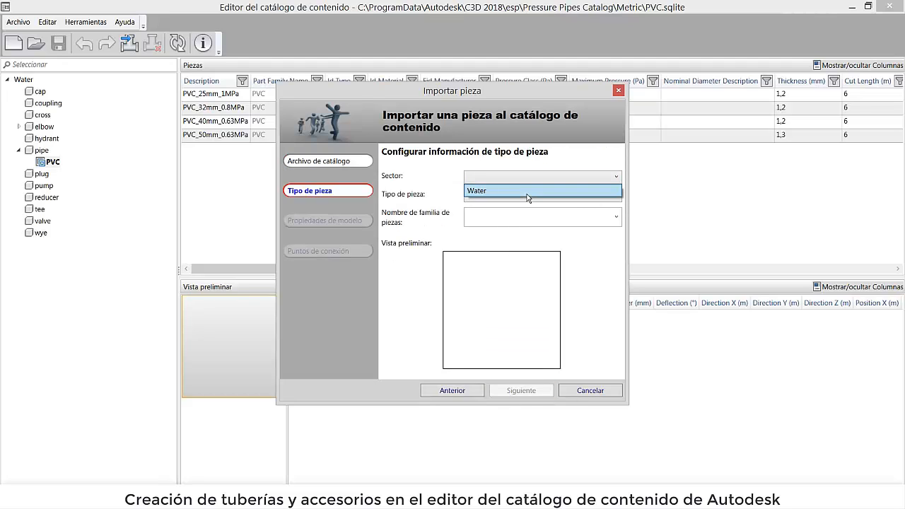
click(529, 195)
click(521, 197)
click(513, 210)
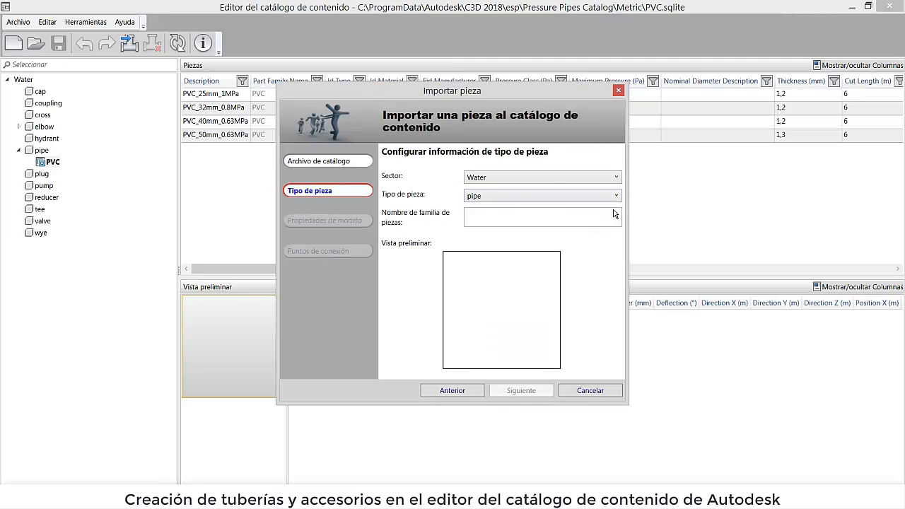
click(615, 214)
click(571, 233)
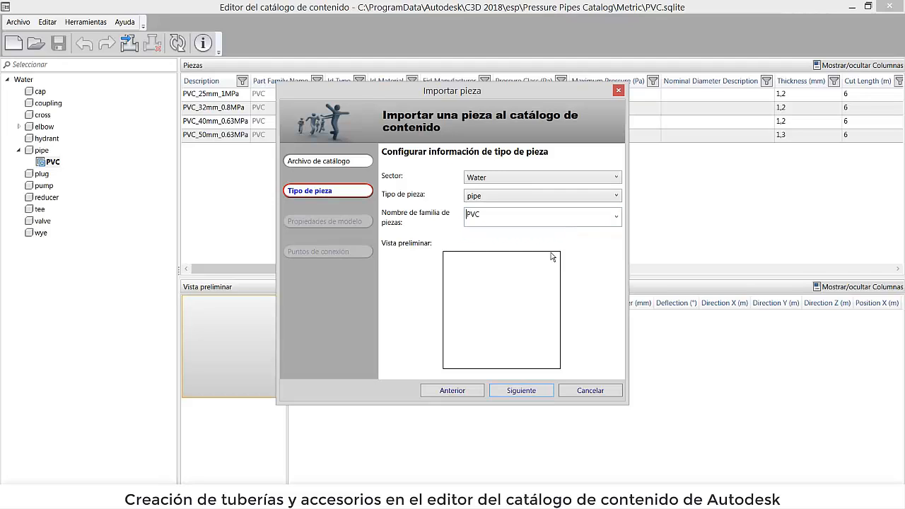
click(523, 390)
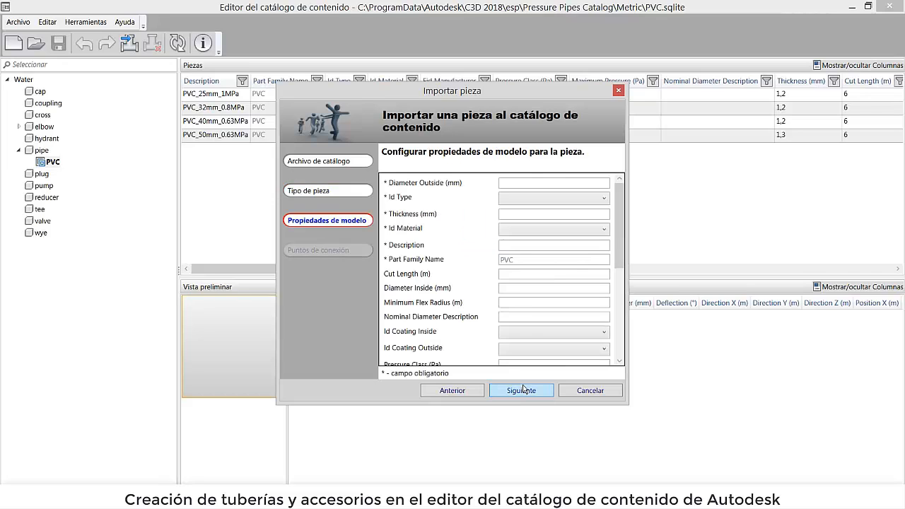
Set the pipe's outside diameter to 75 mm, its Id Type to standard and its thickness to 1.5 mm
click(510, 183)
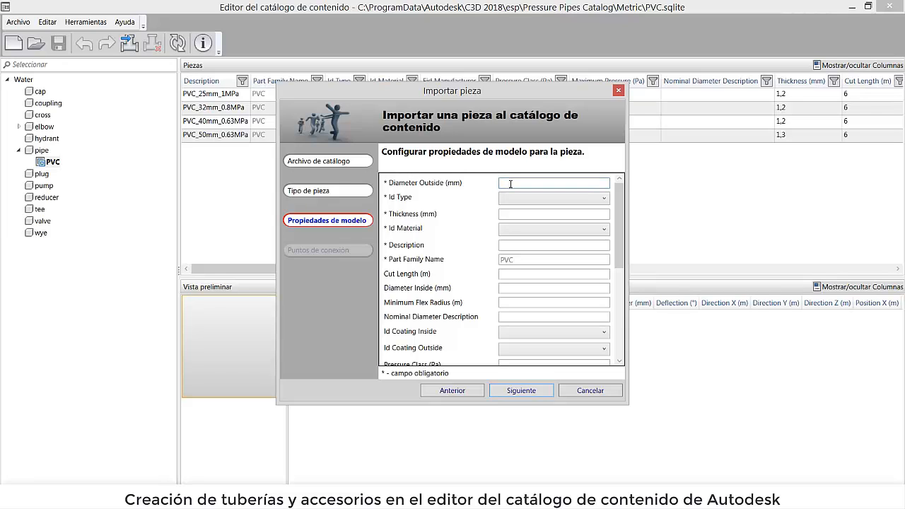
text(5)
click(531, 201)
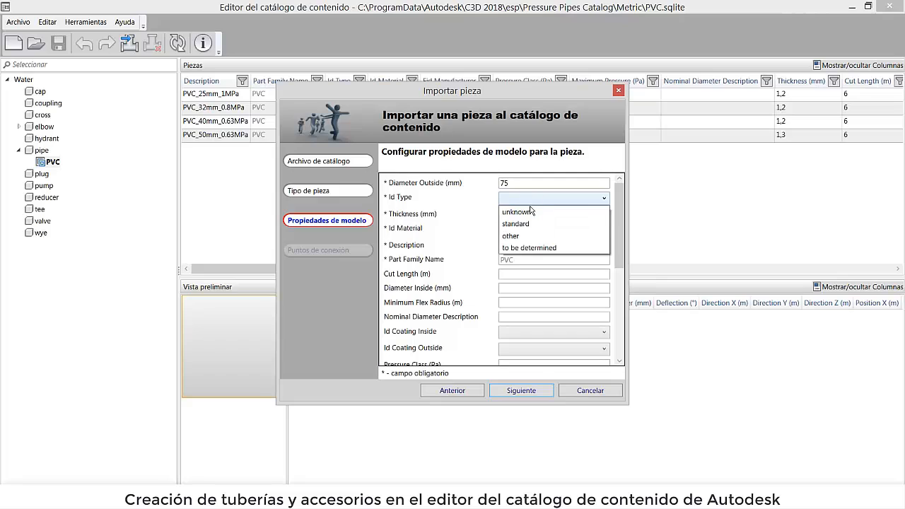
click(528, 224)
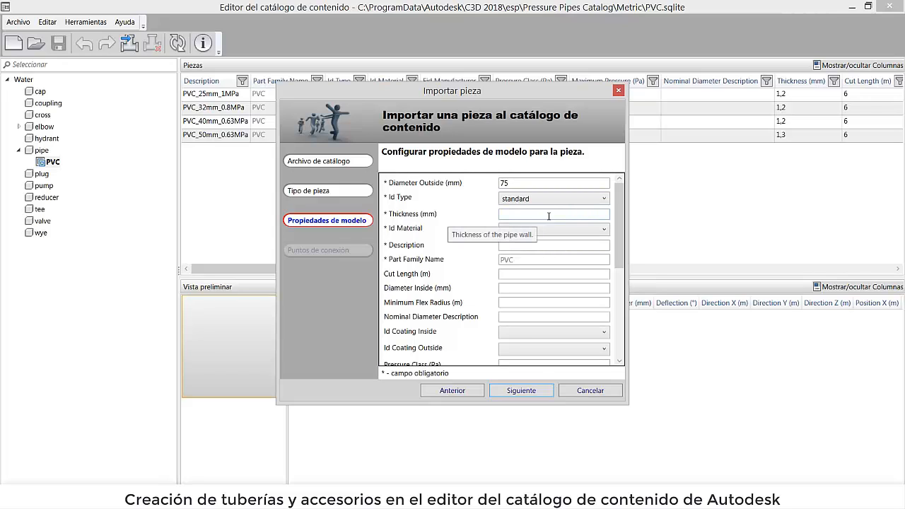
click(590, 216)
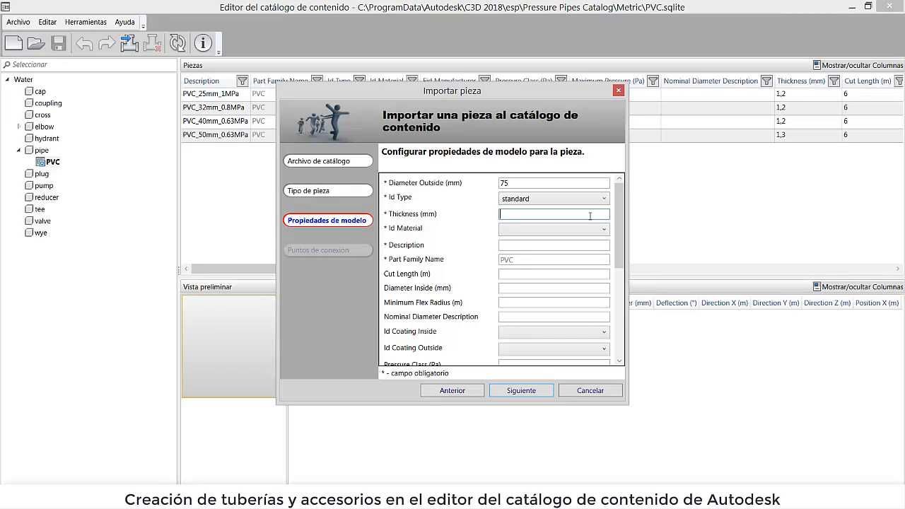
text(1.5)
Set the pipe's material to PVC and its description to PVC_75mm_0.5MPa
click(560, 229)
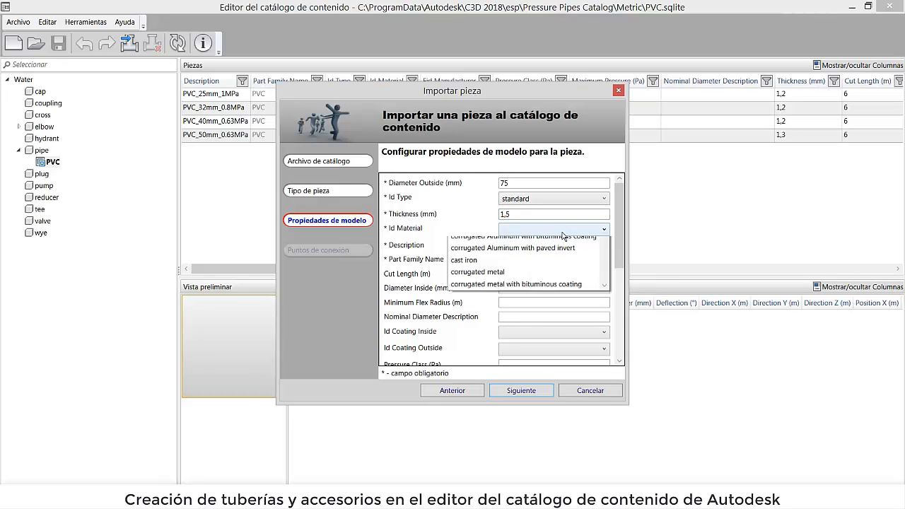
scroll(509, 268, down, 8)
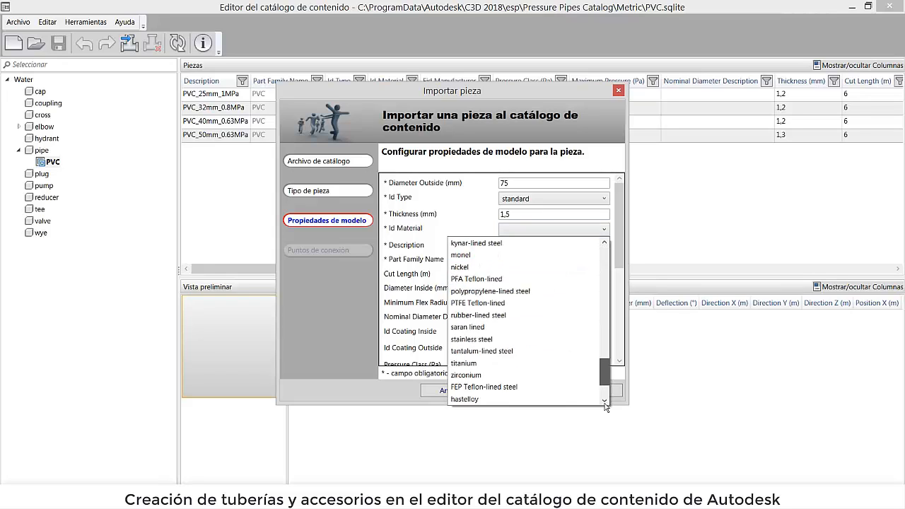
click(506, 363)
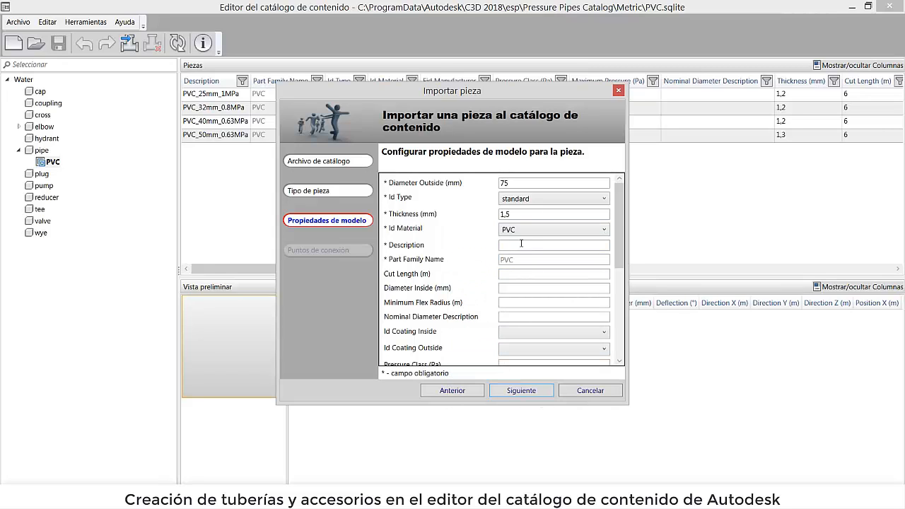
click(520, 245)
text(PVC_75mm_0)
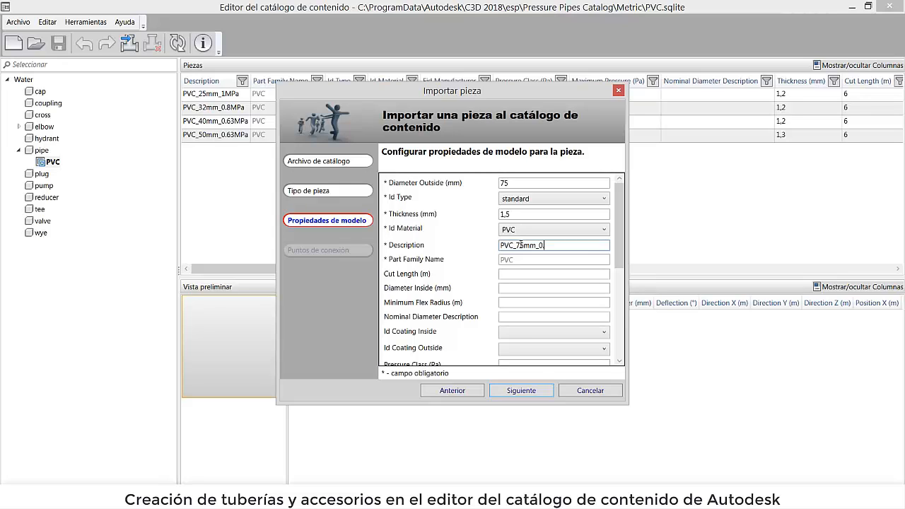
text(.5MPa)
Set the pipe's cut length to 6 m and its inside diameter to 72 mm, and continue to the connection points
click(522, 274)
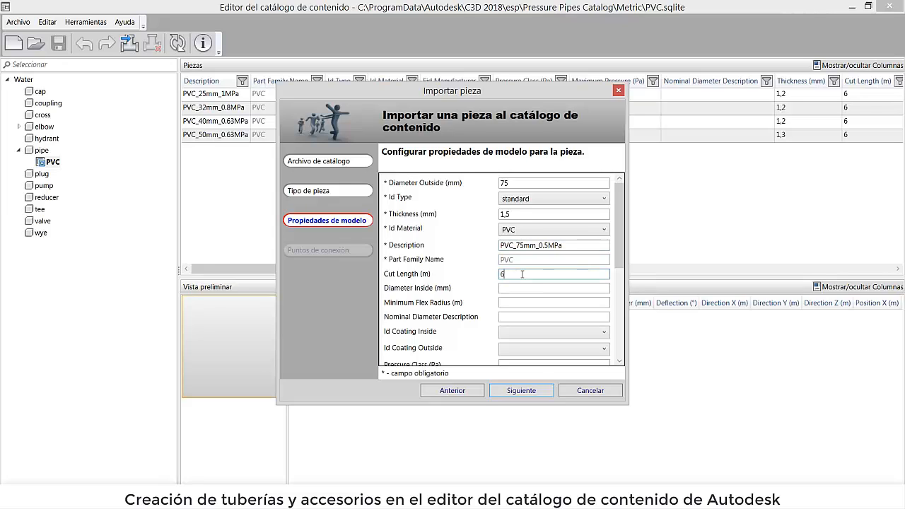
click(522, 289)
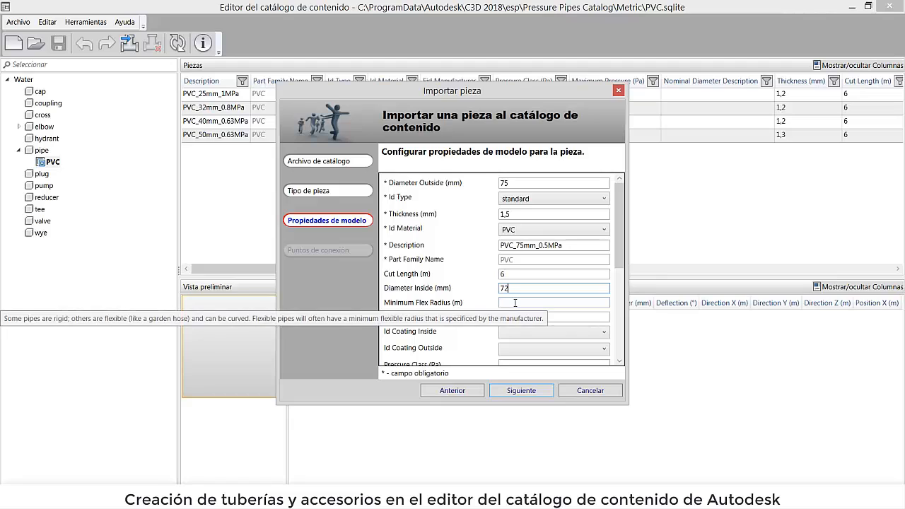
click(509, 393)
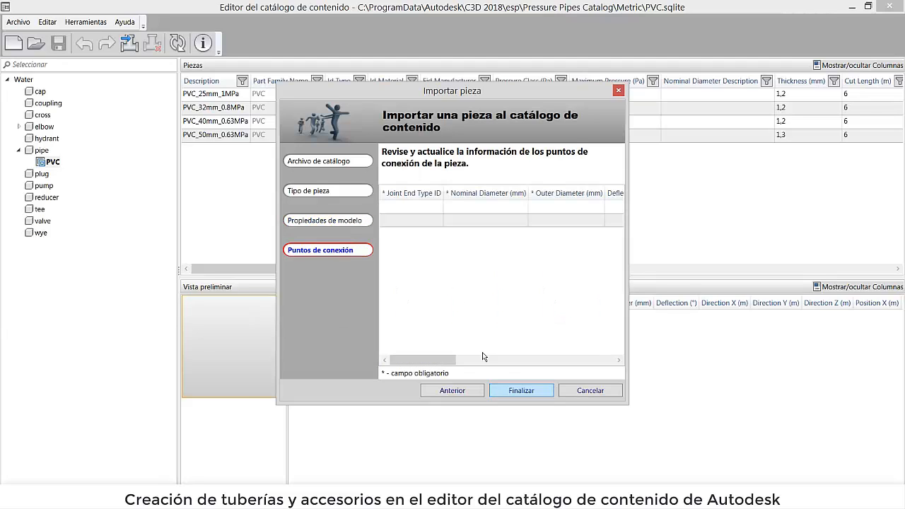
Set the joint end type of both connection points to bell and spigot
click(418, 207)
click(436, 208)
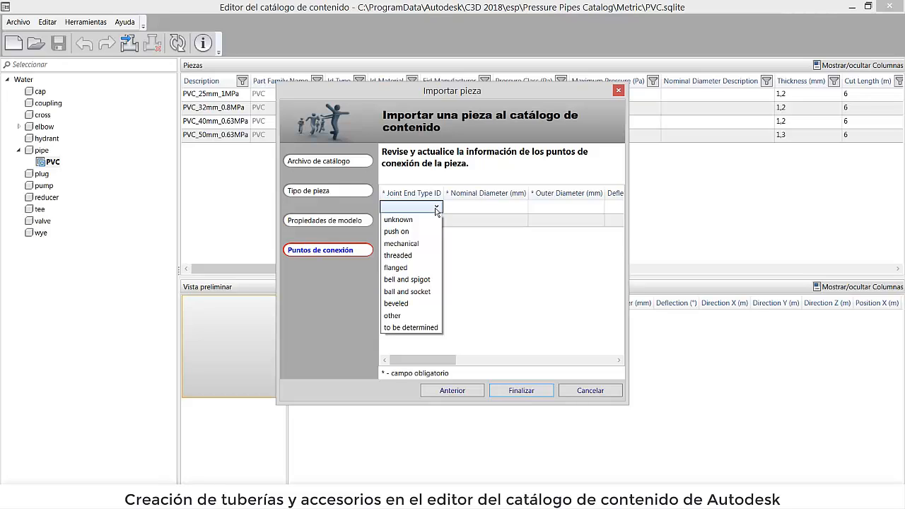
click(407, 279)
click(437, 221)
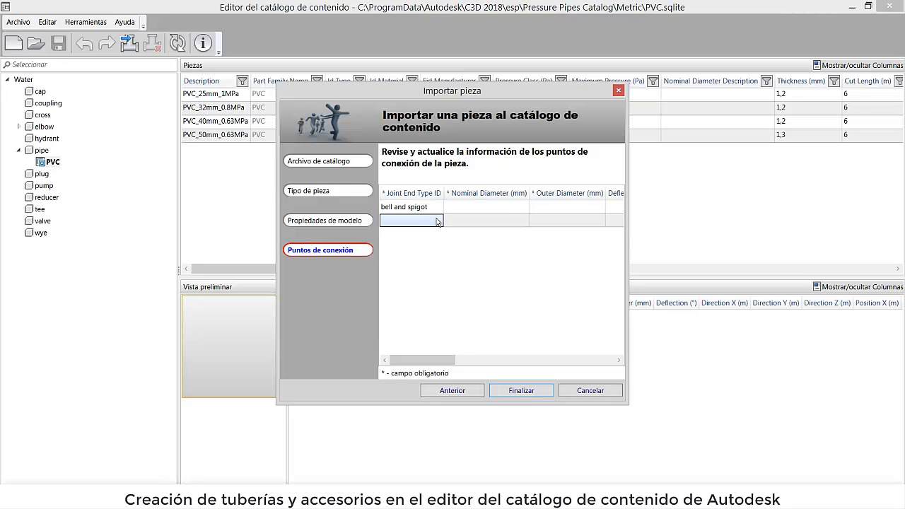
click(437, 221)
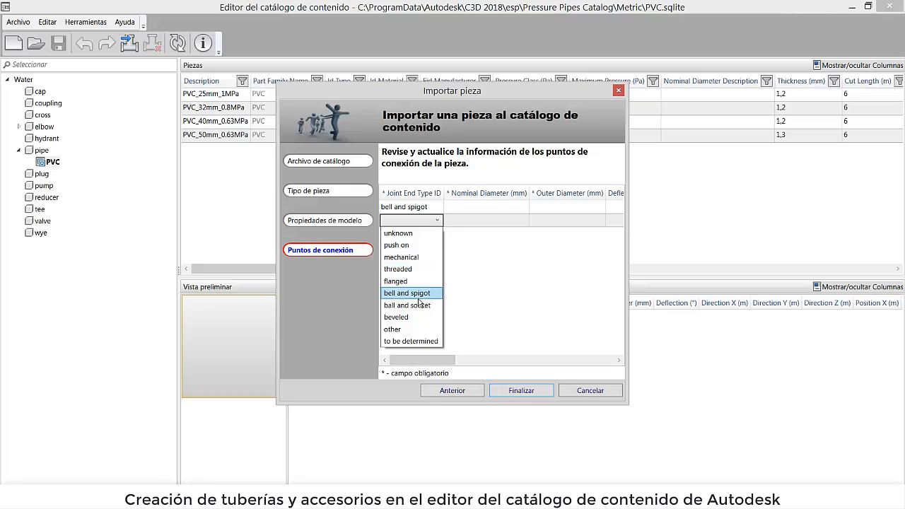
click(417, 296)
Set the nominal diameter of both connection points to 75 mm
drag(477, 205, 467, 220)
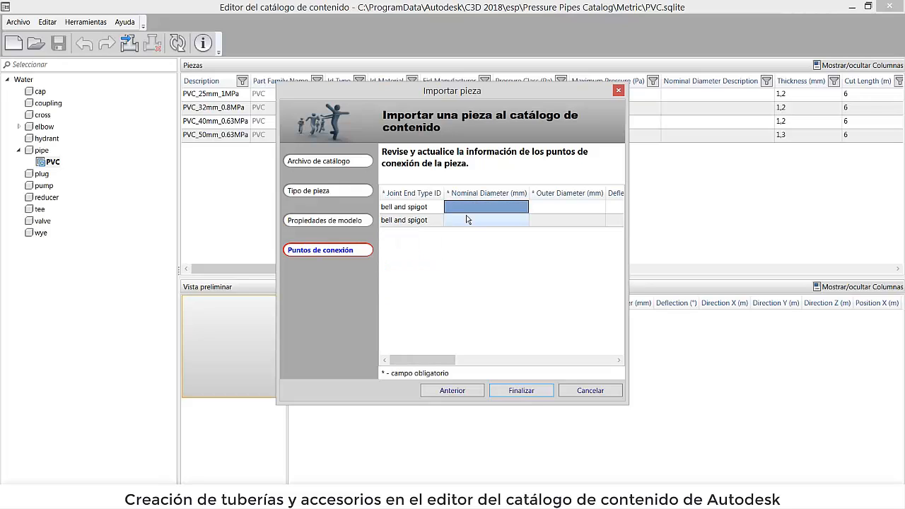
text(75)
key(Return)
text(75)
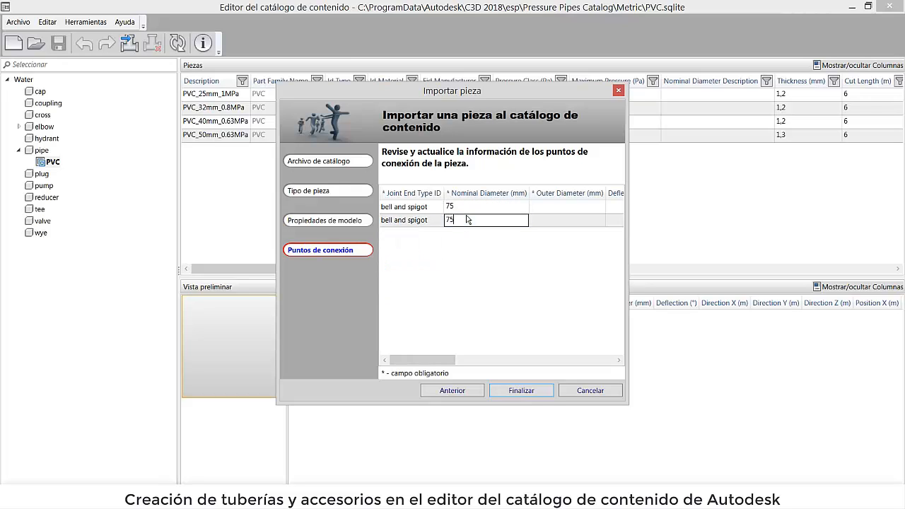
Set the outer diameter of both connection points to 75 mm and finish the part import
click(578, 209)
text(7)
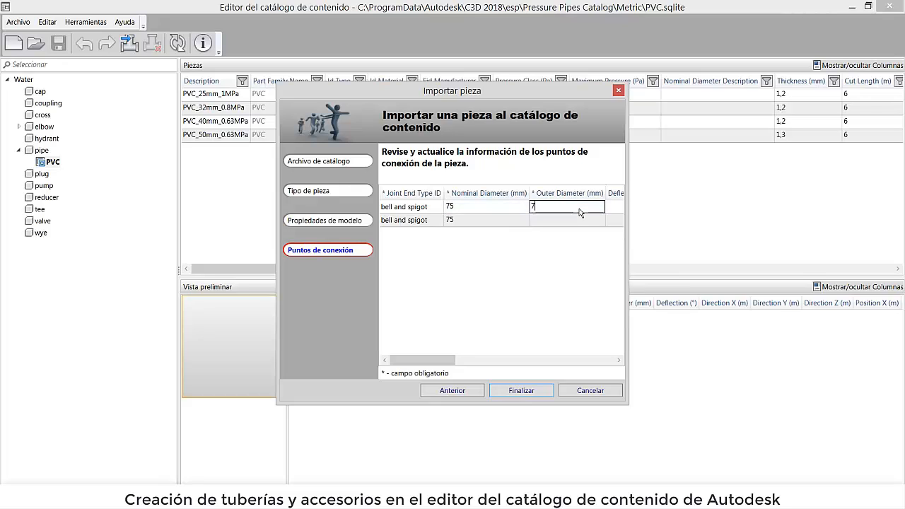
text(5)
key(Return)
text(7)
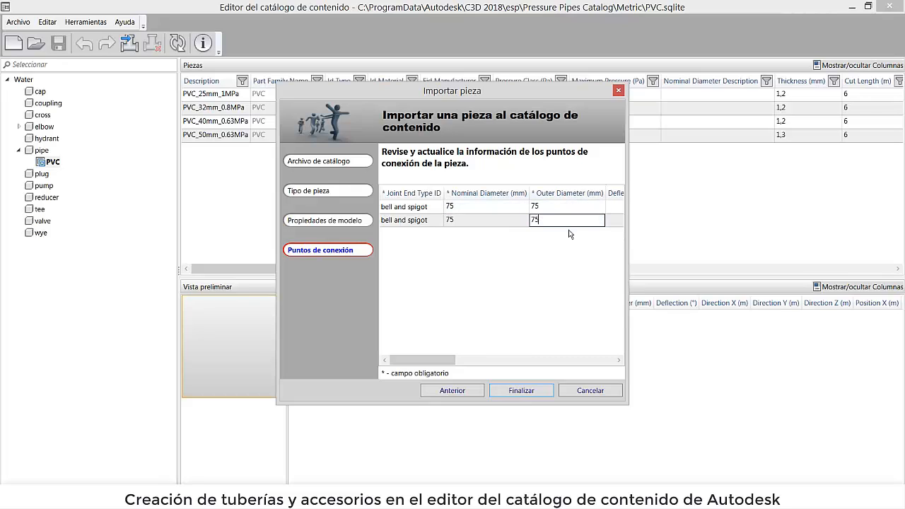
click(619, 360)
click(619, 361)
click(618, 361)
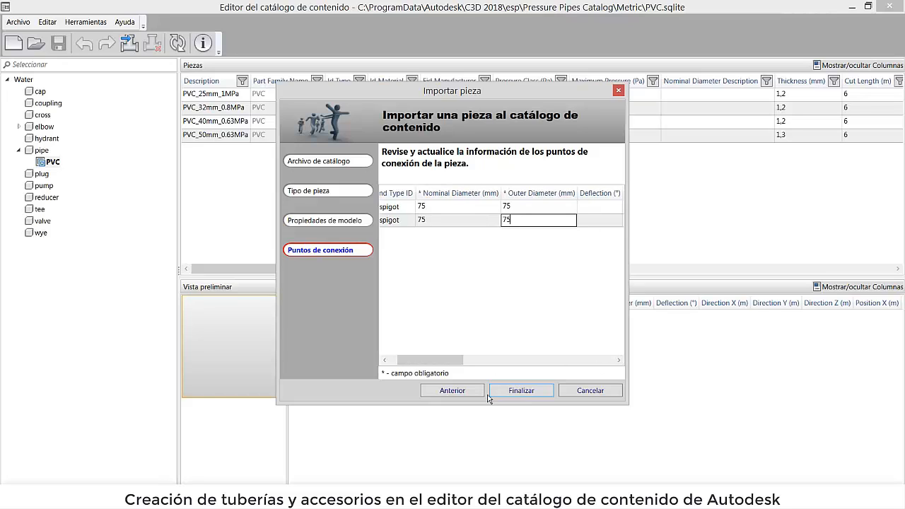
click(520, 391)
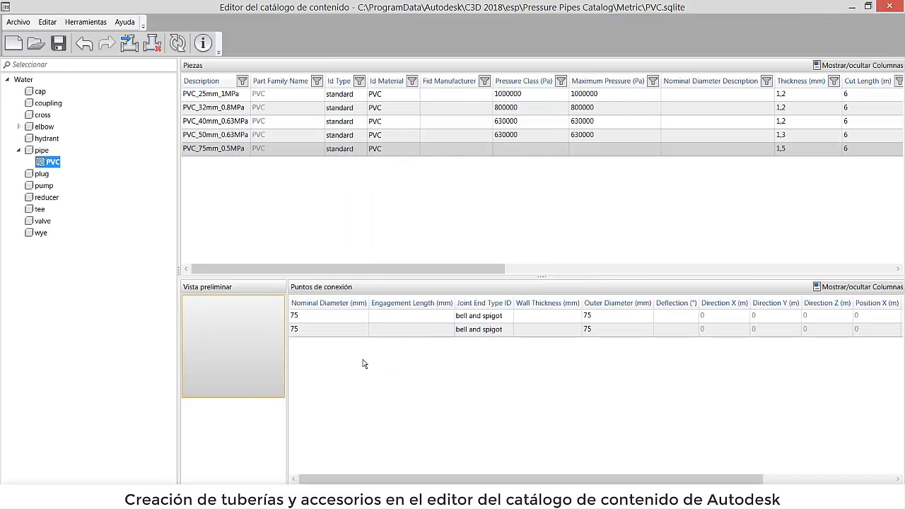
Display the parts of the PVC elbow family and open the part import wizard
click(208, 152)
click(20, 127)
click(47, 138)
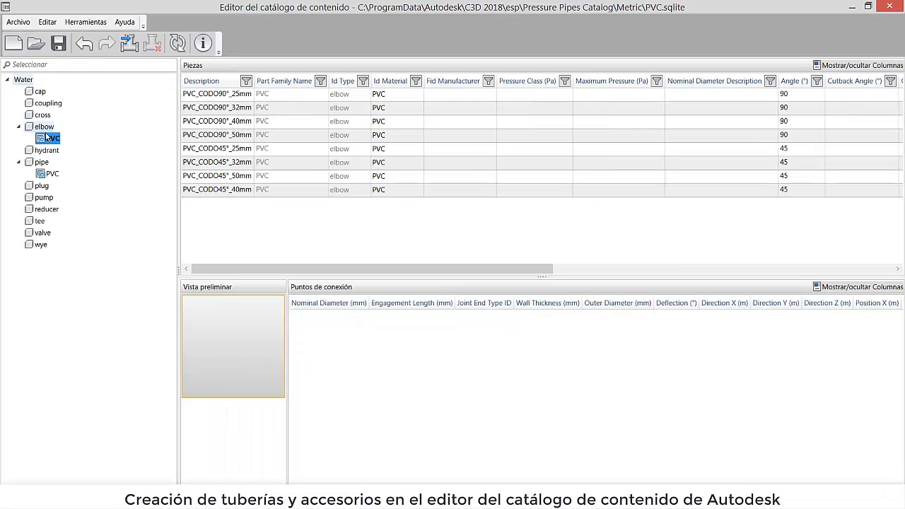
click(129, 42)
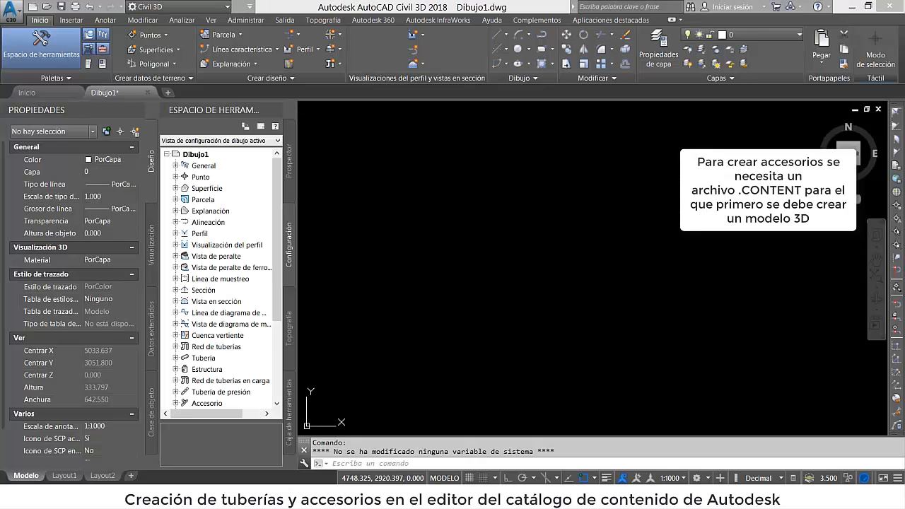
Draw a horizontal rectangle 75 units wide and 44 units high from orthogonal lines
text(L)
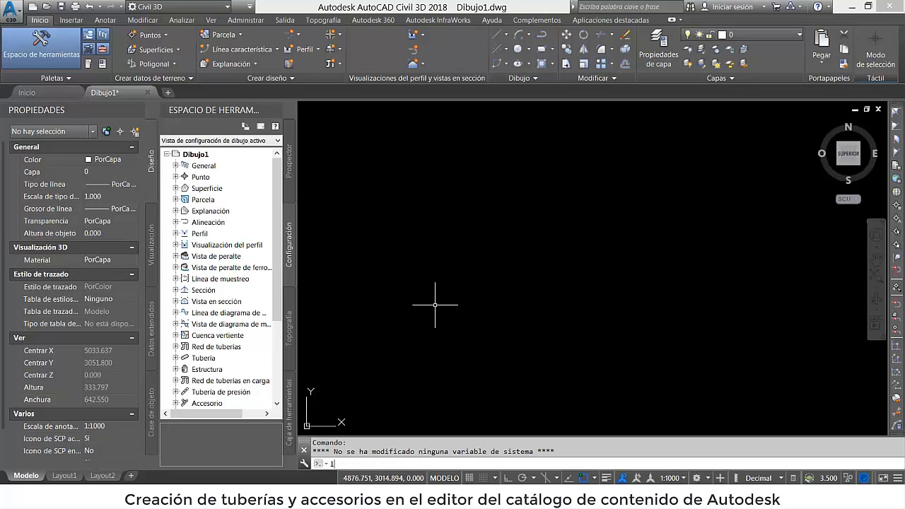
key(Return)
click(449, 338)
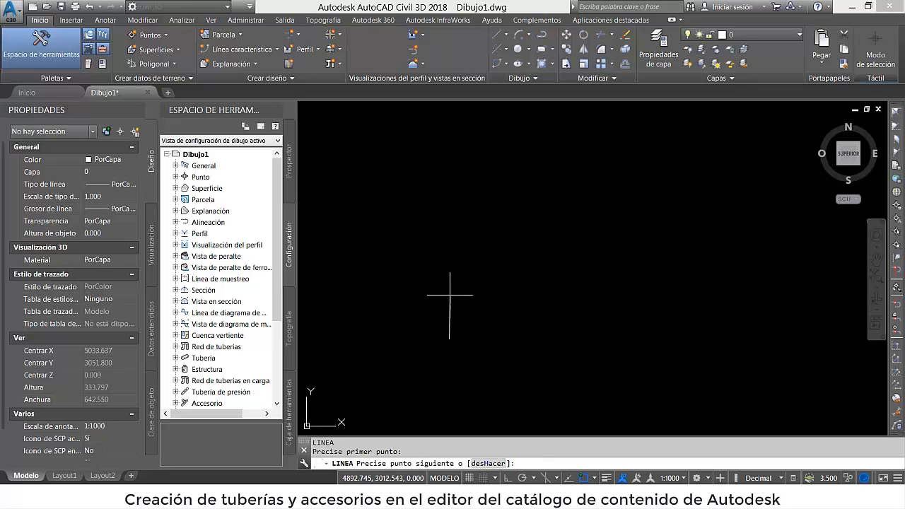
key(F8)
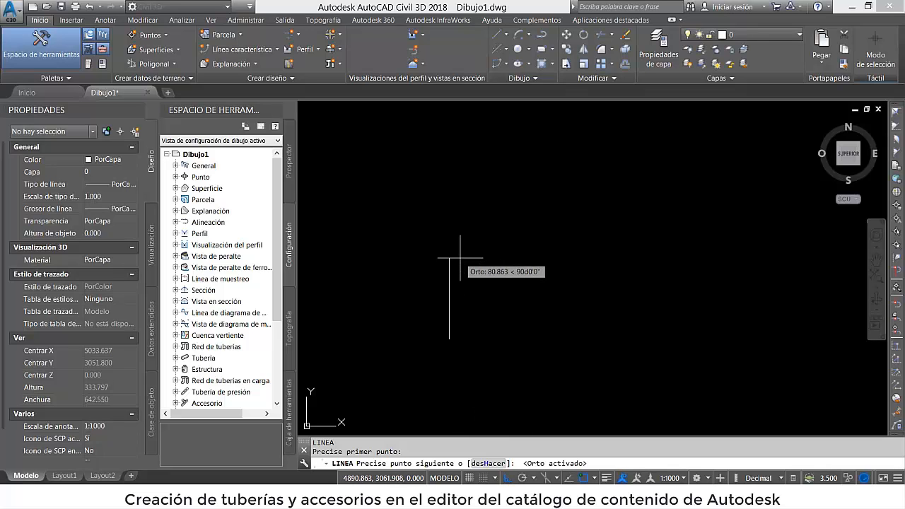
text(44)
key(Return)
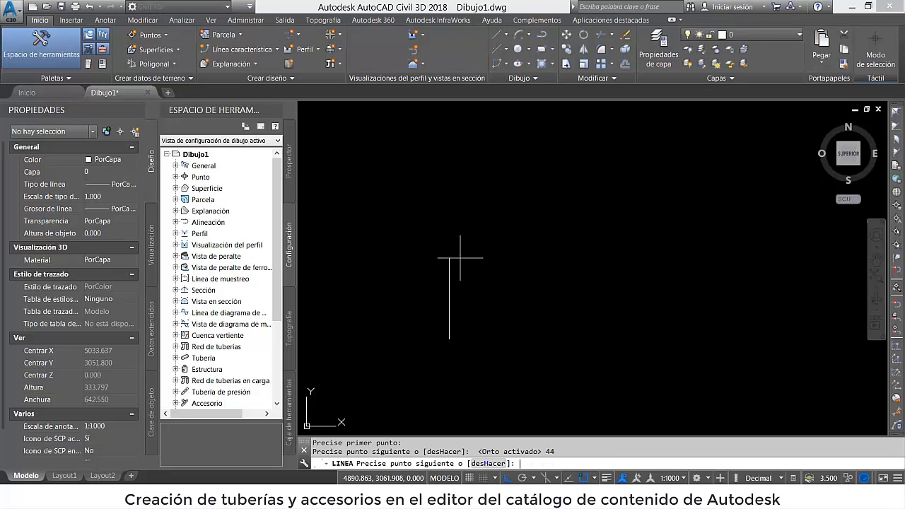
text(75)
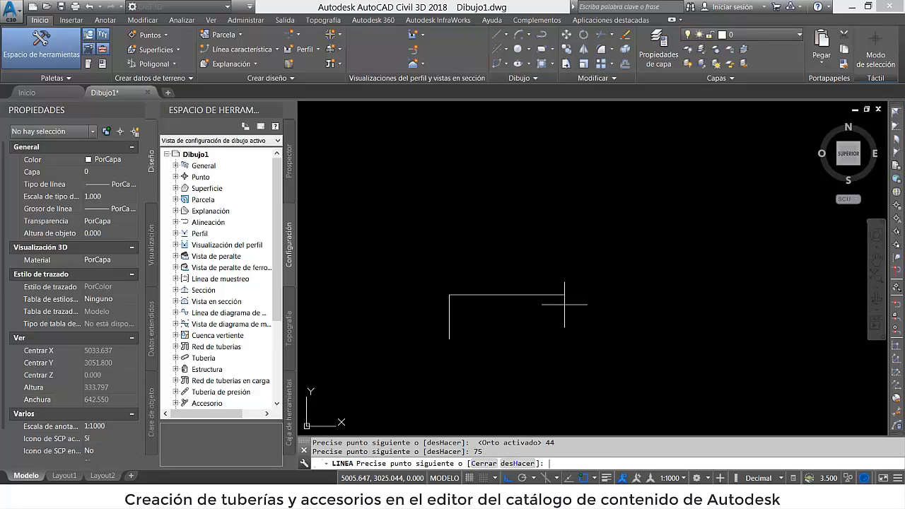
key(Return)
text(44)
key(Return)
key(Return)
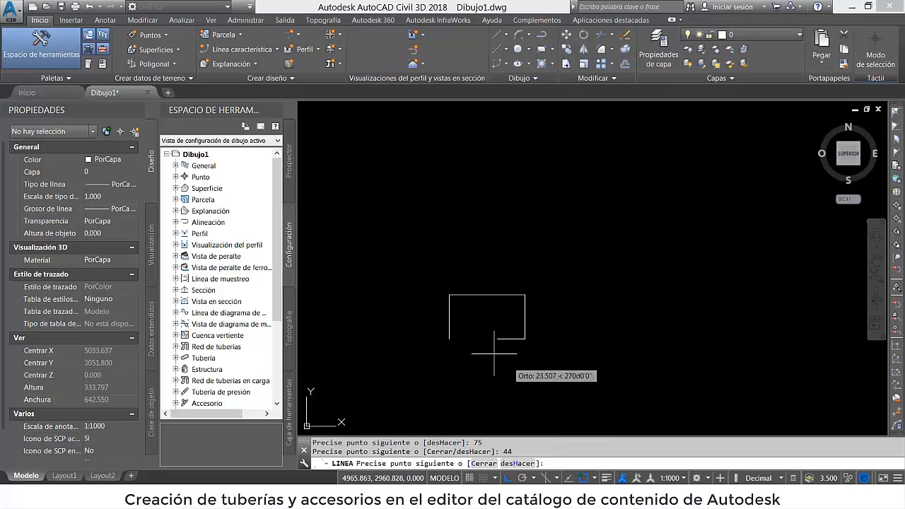
click(449, 340)
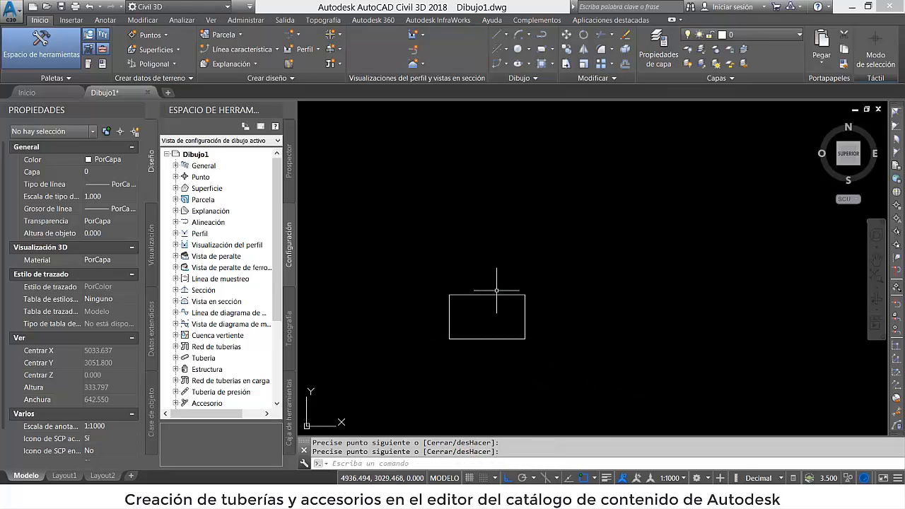
key(Return)
Draw an upright rectangle 44 units wide and 75 units high from lines, starting at the first rectangle's upper-right corner
key(Return)
click(524, 295)
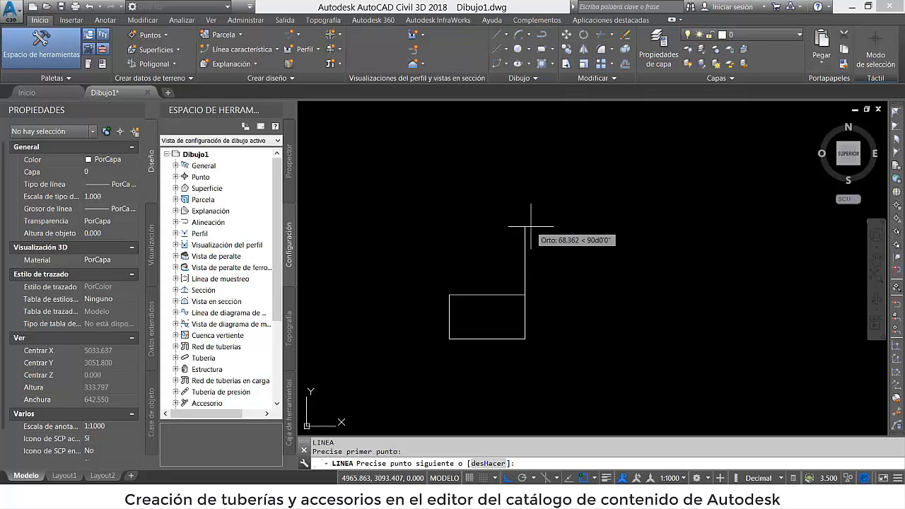
text(75)
key(Return)
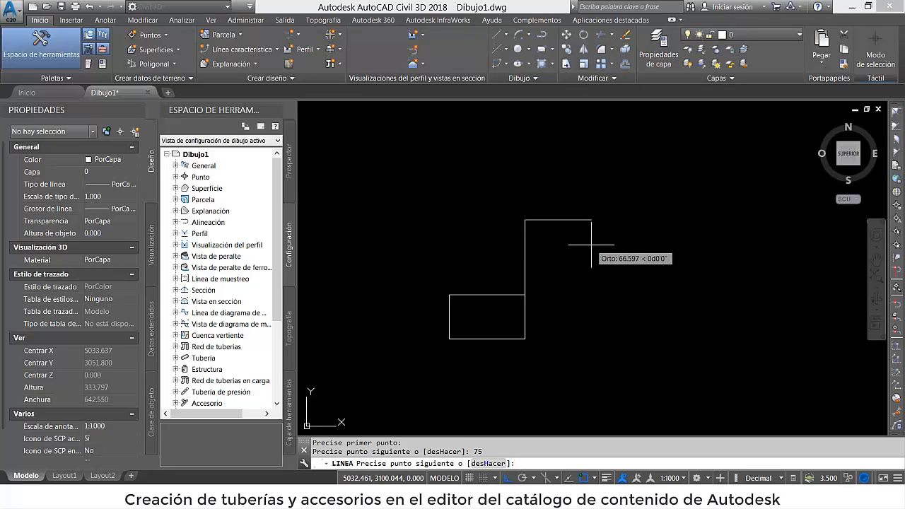
text(44)
key(Return)
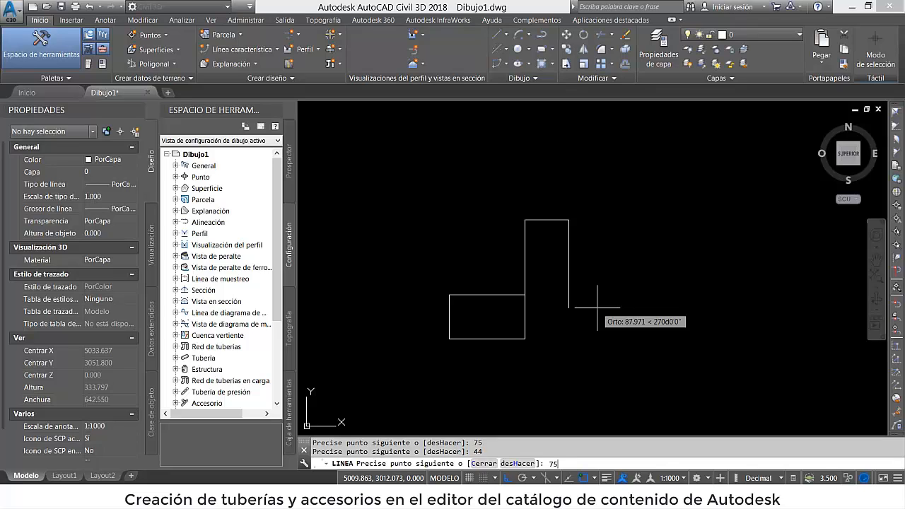
text(75)
key(Return)
click(525, 295)
key(Return)
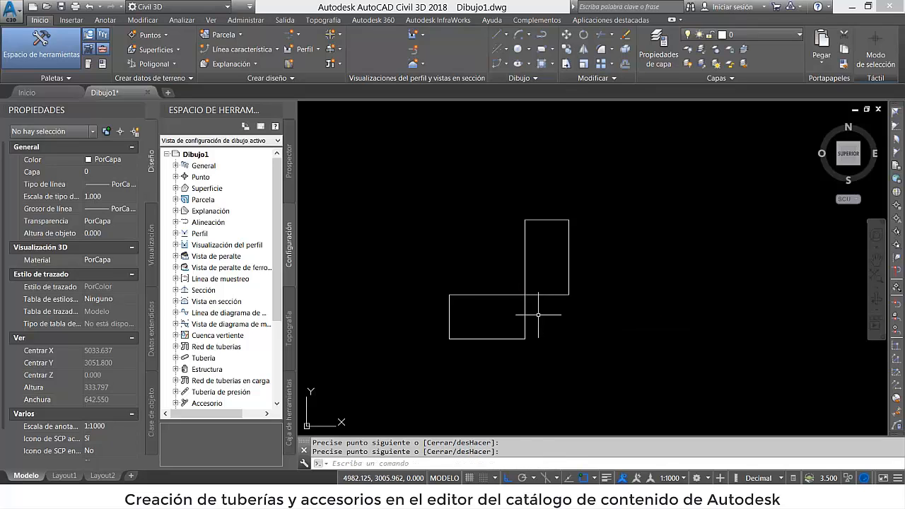
Examine the lengths of the lower rectangle's right side and the upright rectangle's right and top sides
click(538, 315)
click(521, 319)
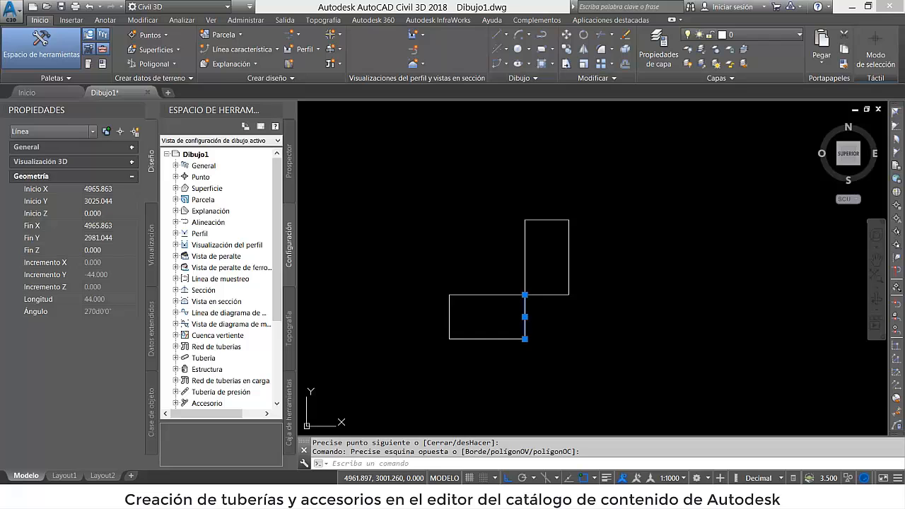
key(Escape)
click(576, 250)
click(549, 251)
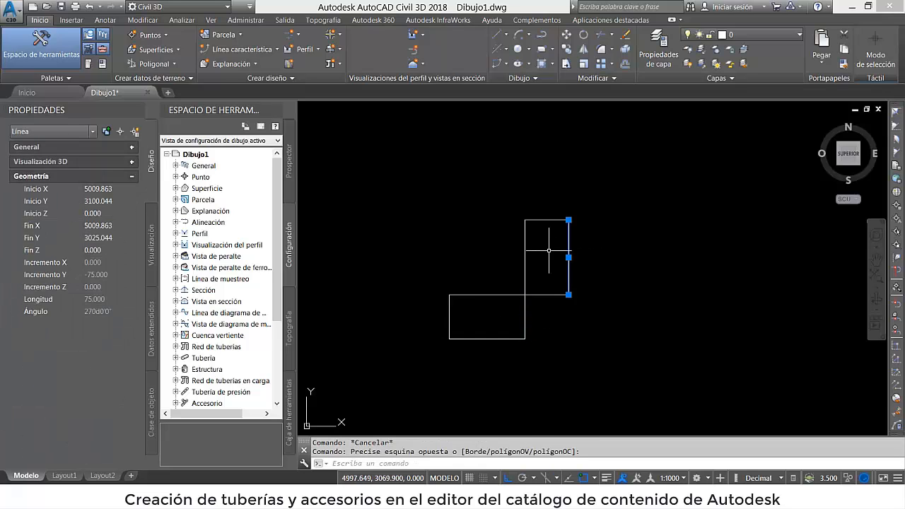
key(Escape)
click(536, 212)
click(535, 233)
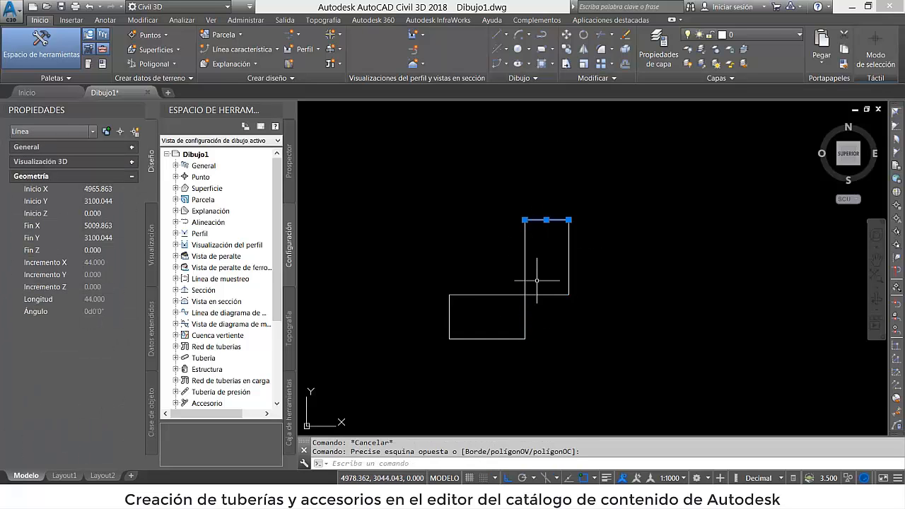
key(Escape)
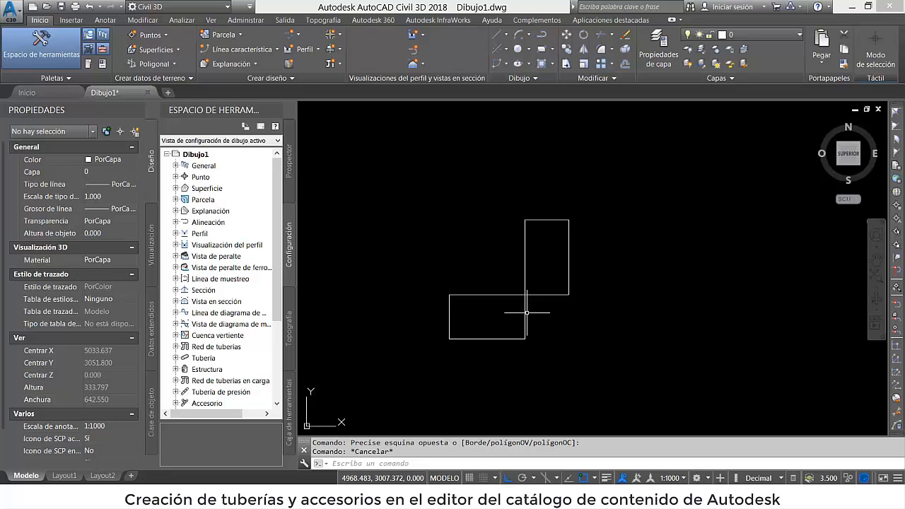
Draw the elbow's outer start-center-end arc between the rectangles' outer corners, centred on their shared corner
click(528, 35)
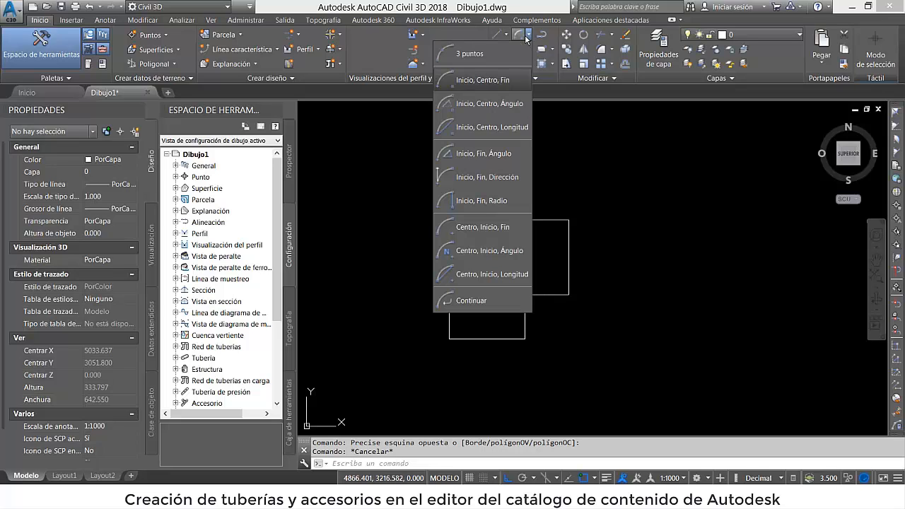
click(500, 83)
click(524, 210)
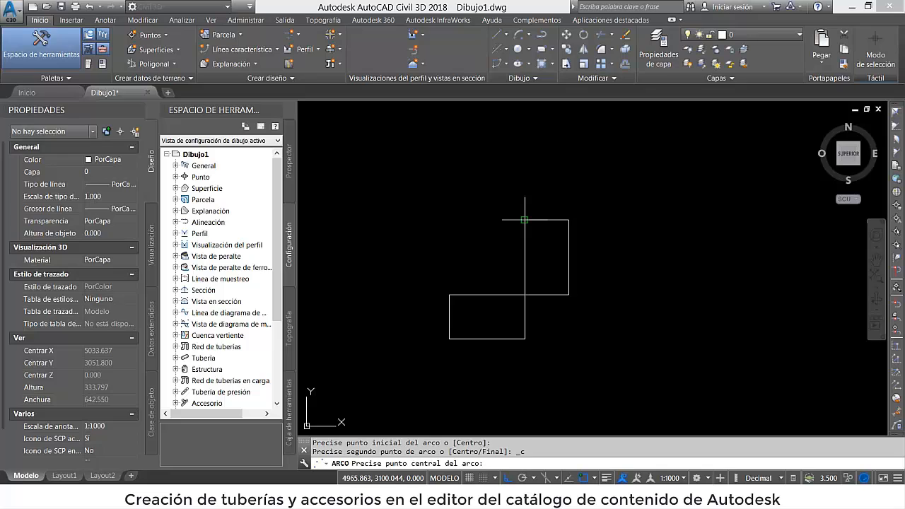
click(525, 295)
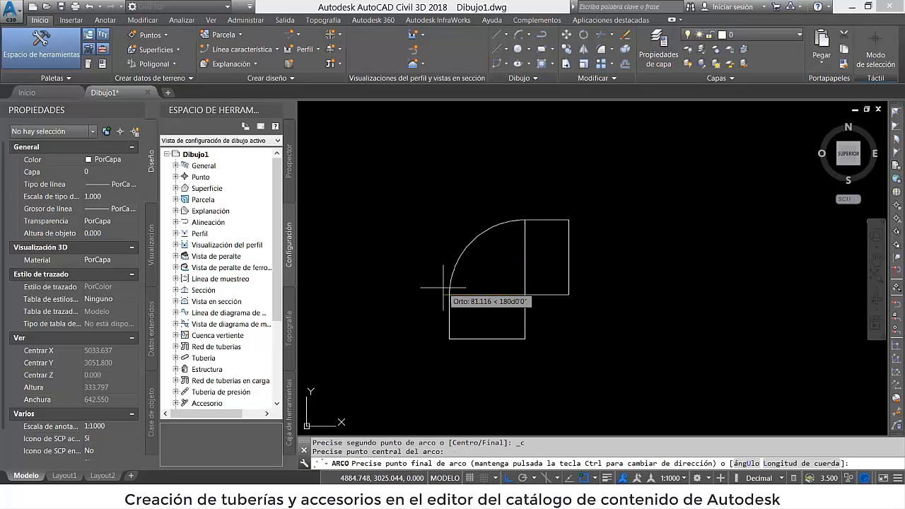
click(450, 293)
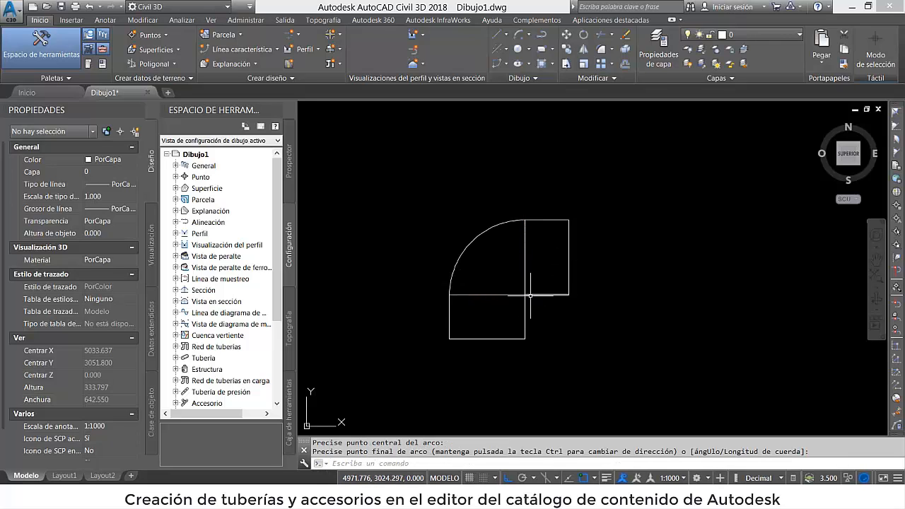
Draw a centreline through each rectangle, joining the midpoints of its two 75-unit sides
text(L)
key(Return)
click(486, 339)
click(486, 295)
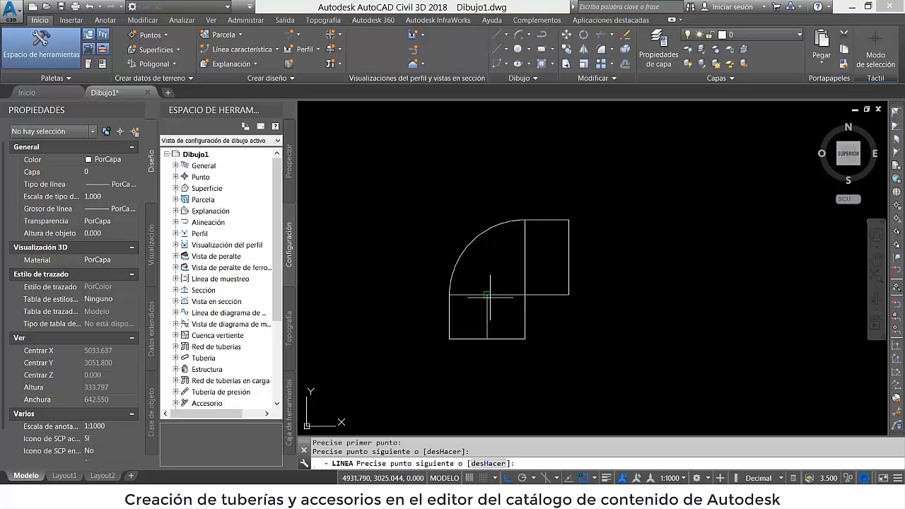
key(Return)
key(Return)
click(568, 257)
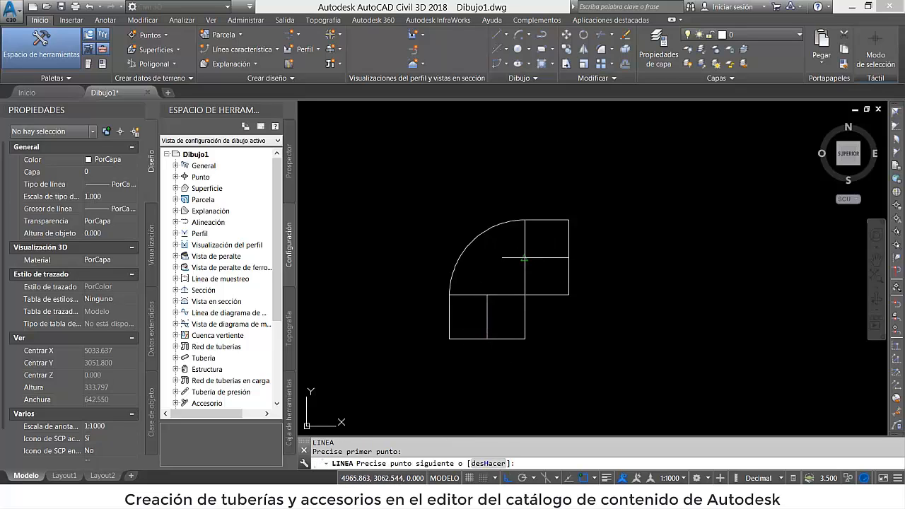
click(525, 258)
Connect the two centrelines with an arc centred on the rectangles' shared corner
click(519, 34)
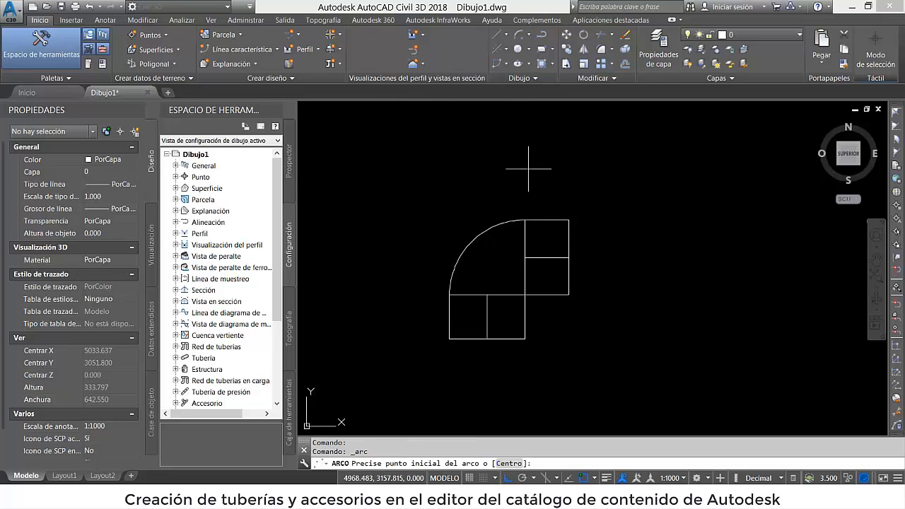
click(524, 257)
text(c)
key(Return)
click(525, 295)
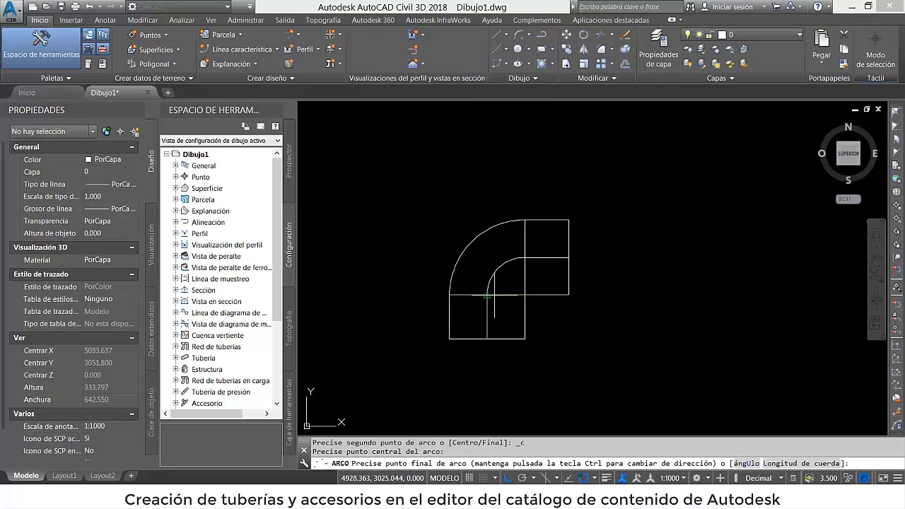
click(486, 295)
key(Return)
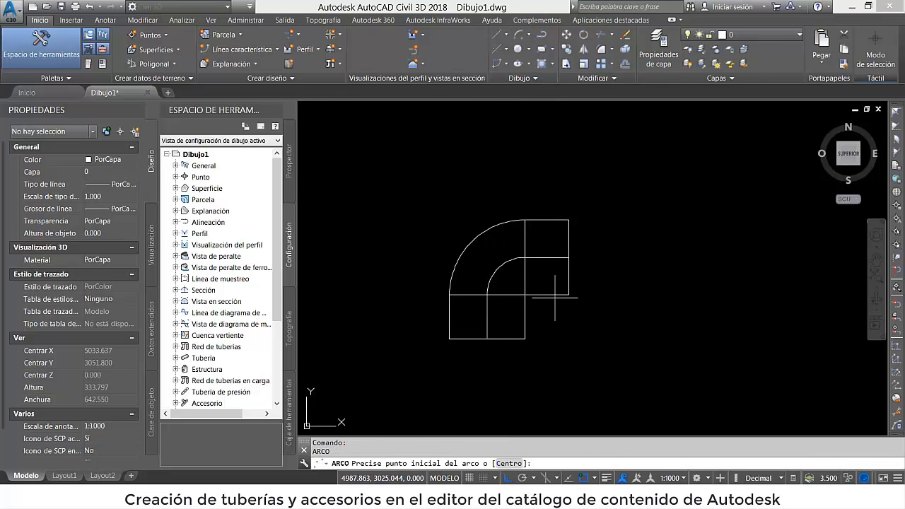
key(Escape)
Join the two centrelines and the connecting arc into one polyline
click(502, 323)
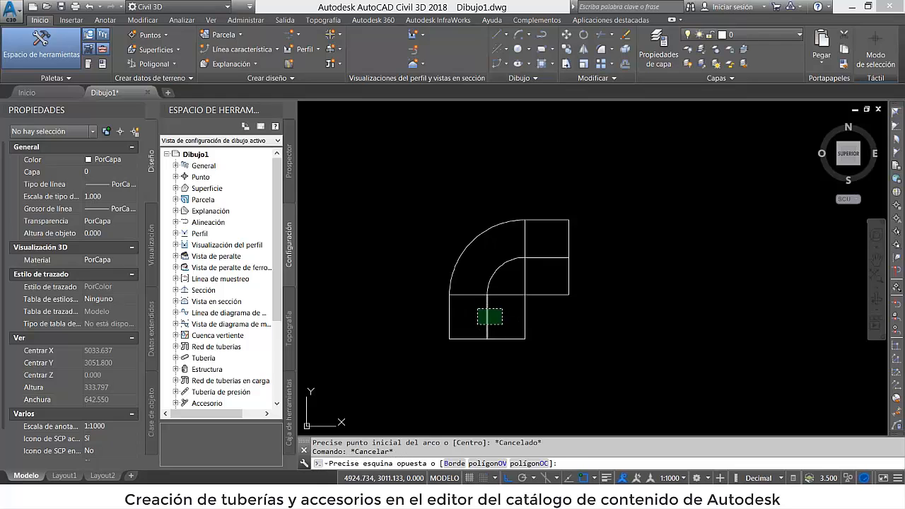
click(476, 305)
click(494, 285)
click(478, 268)
click(545, 271)
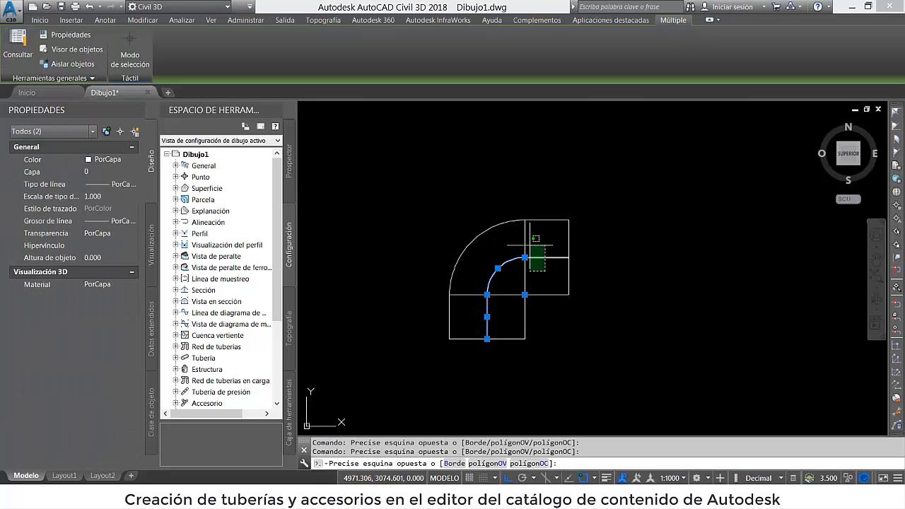
click(531, 245)
text(un)
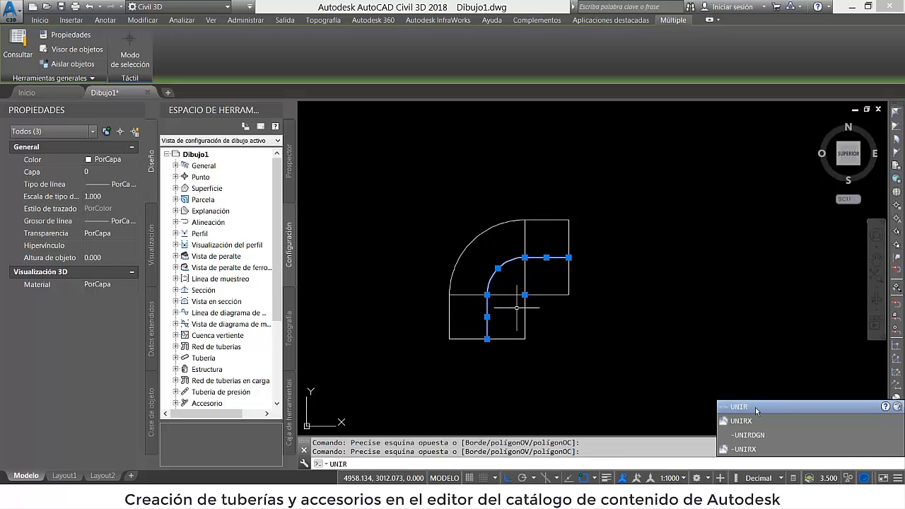
click(755, 407)
Copy the joined centreline polyline and paste it in the empty area above the elbow outline
click(508, 305)
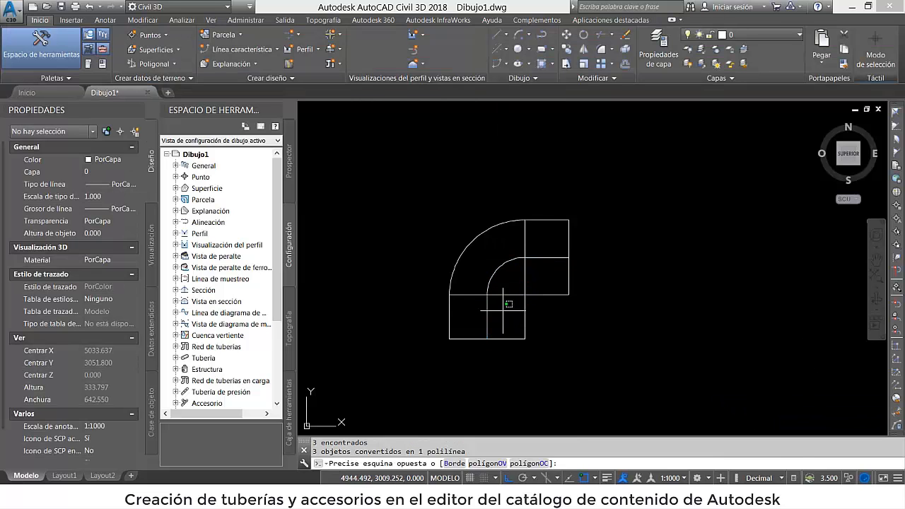
click(487, 312)
key(ctrl+c)
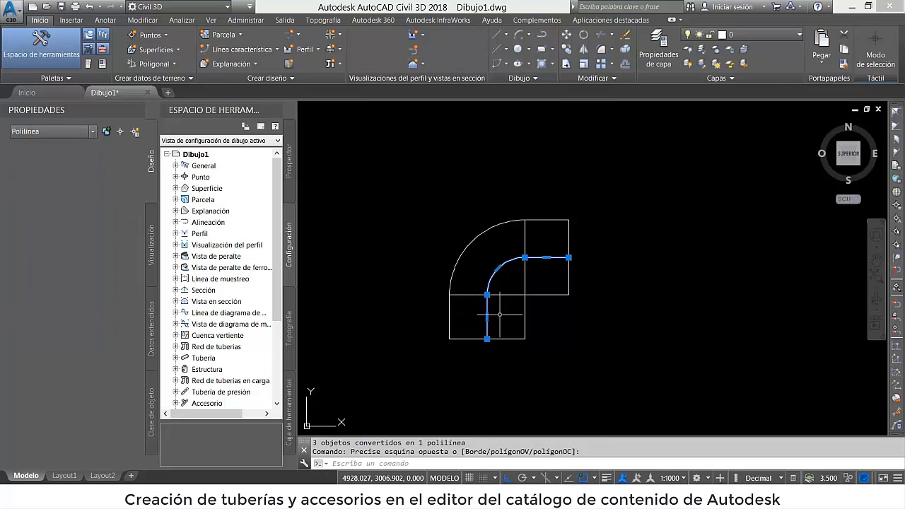
middle_drag(527, 234, 526, 343)
key(ctrl+v)
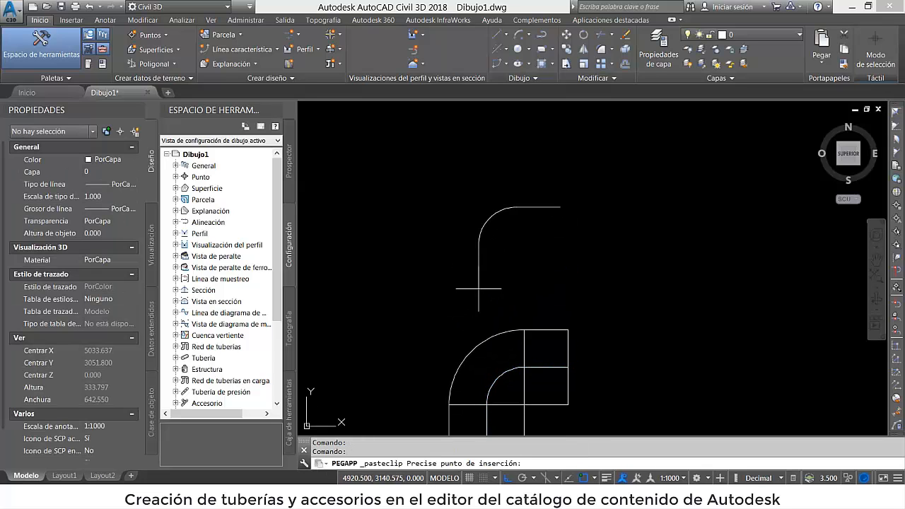
middle_drag(521, 327, 460, 319)
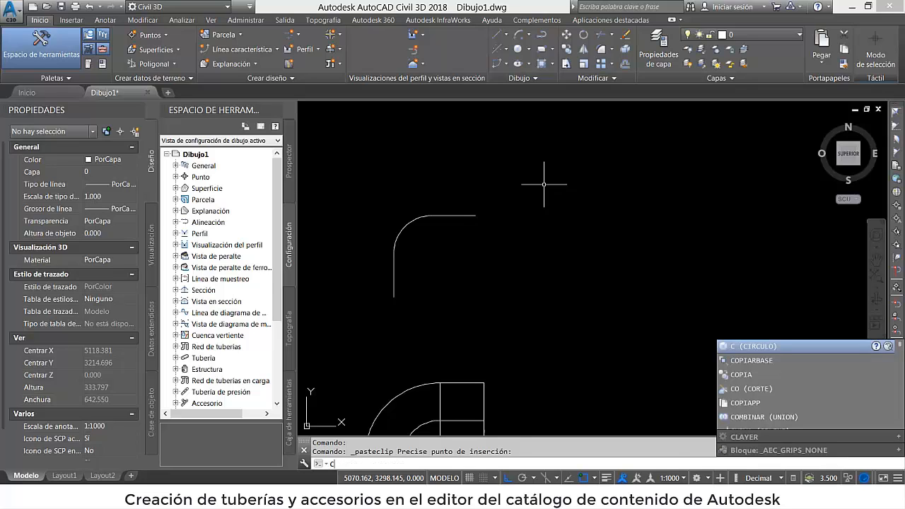
Draw a circle with a radius of 75 to the right of the pasted centreline
key(Return)
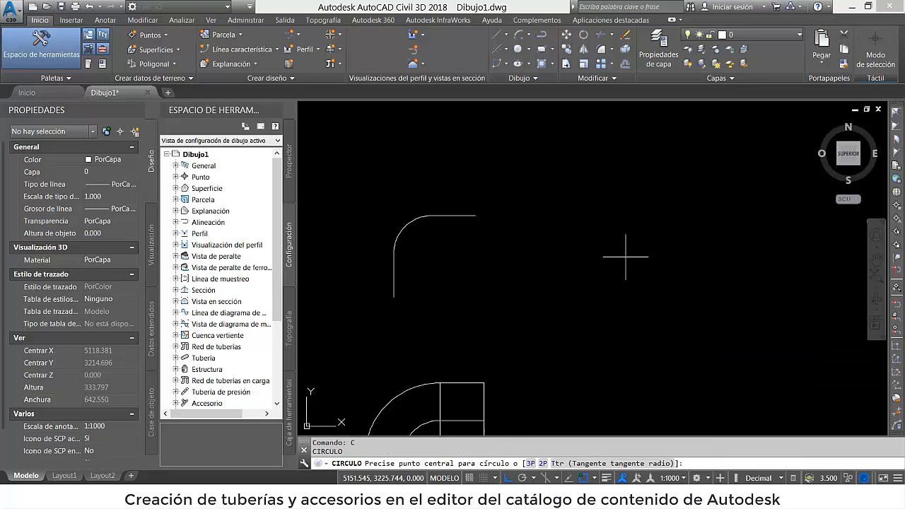
click(619, 255)
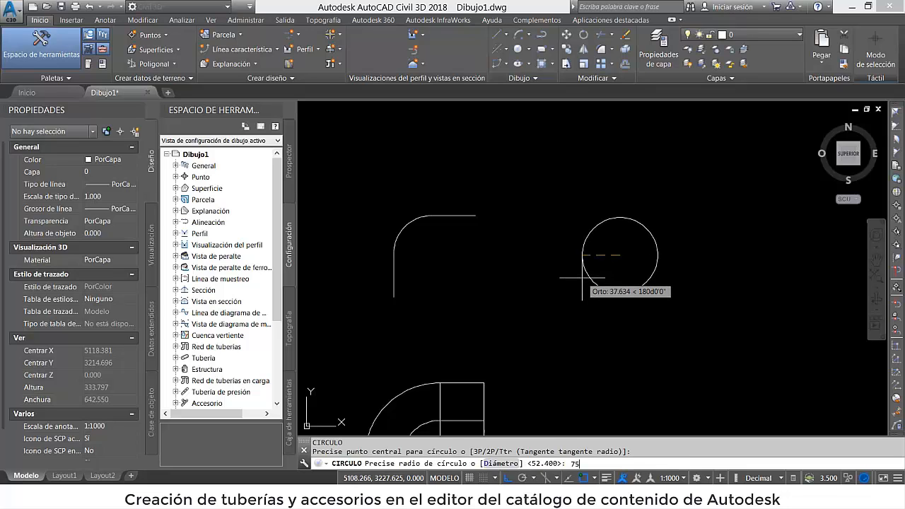
key(Return)
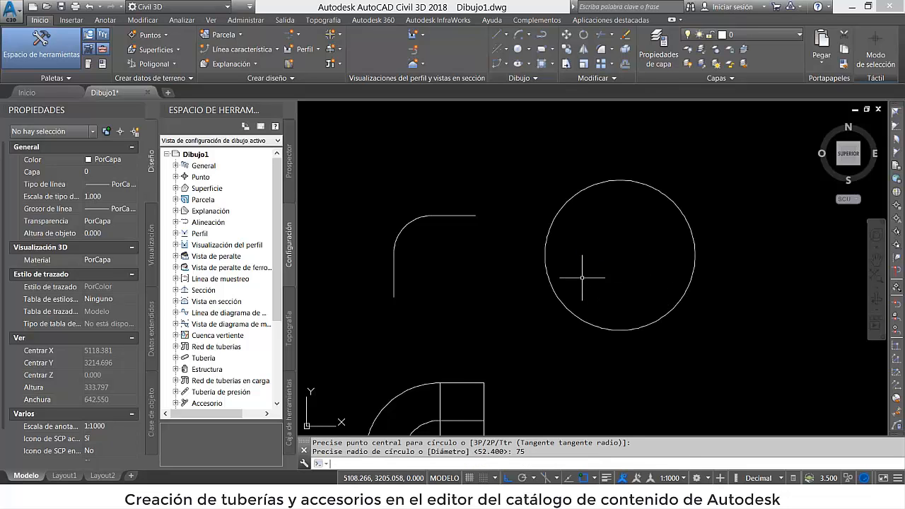
Draw a concentric circle with a radius of 78 around the 75-radius circle
key(Return)
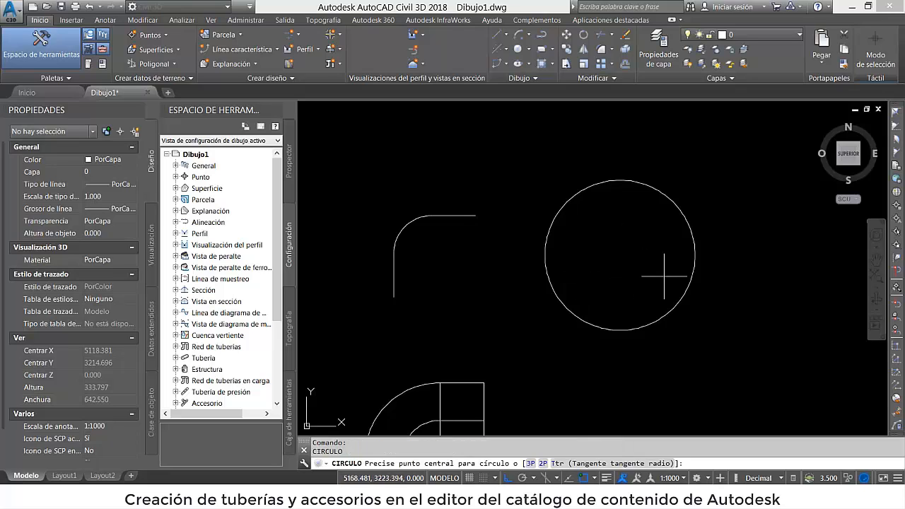
click(620, 254)
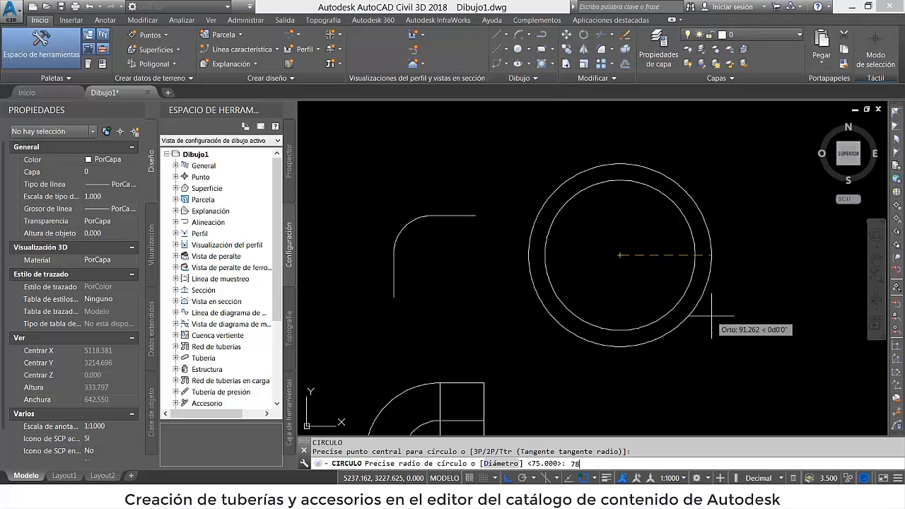
text(78)
key(Return)
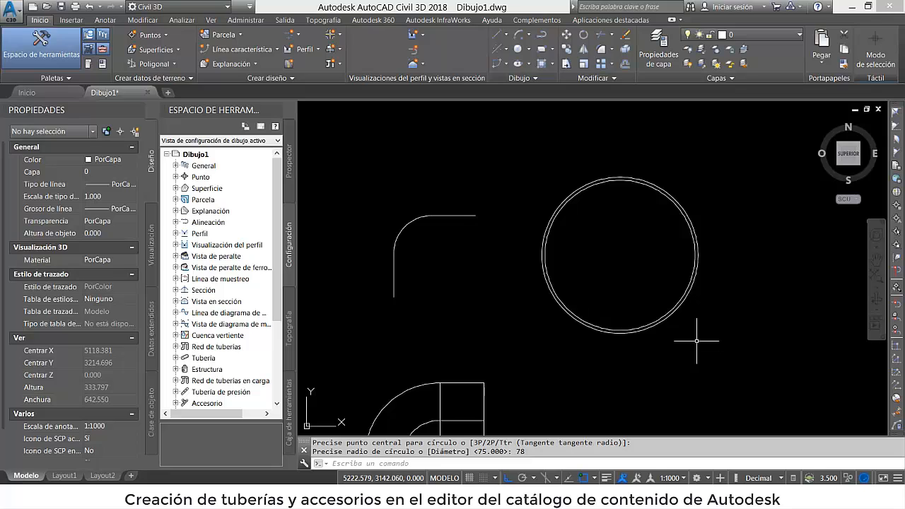
Delete both concentric circles beside the pasted centreline
click(697, 341)
click(702, 357)
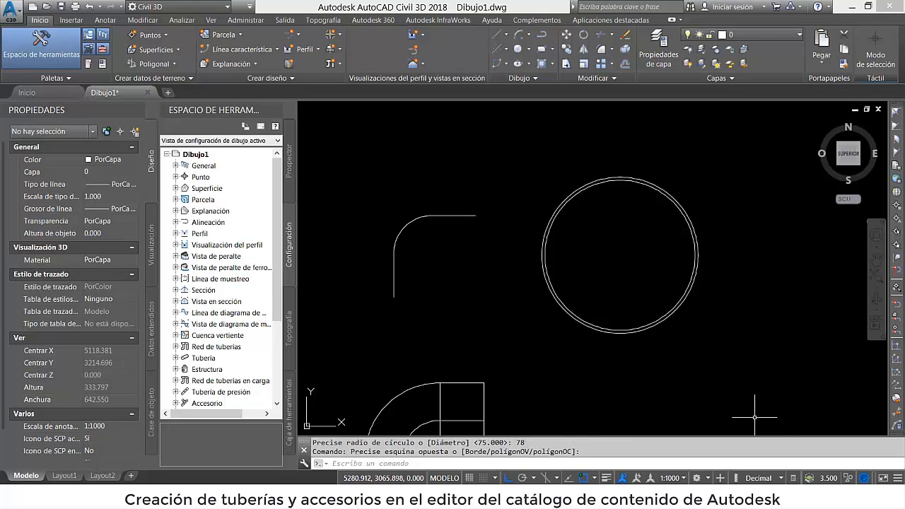
click(655, 373)
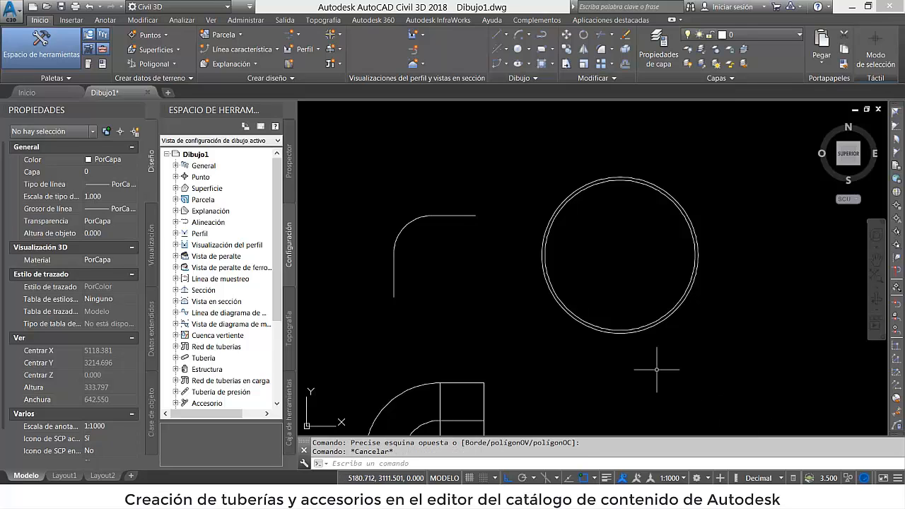
click(607, 290)
key(Delete)
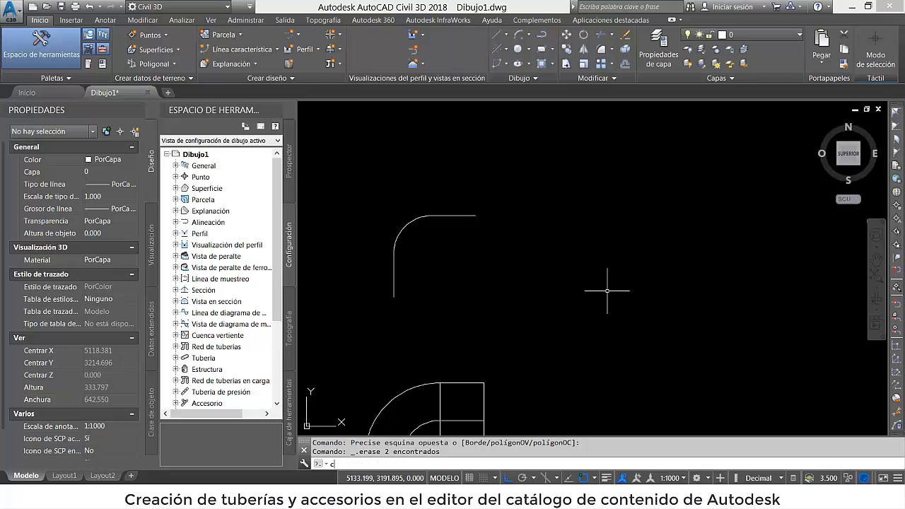
Draw a circle with a diameter of 75 in the empty area beside the pasted centreline
text(c)
key(Return)
click(569, 246)
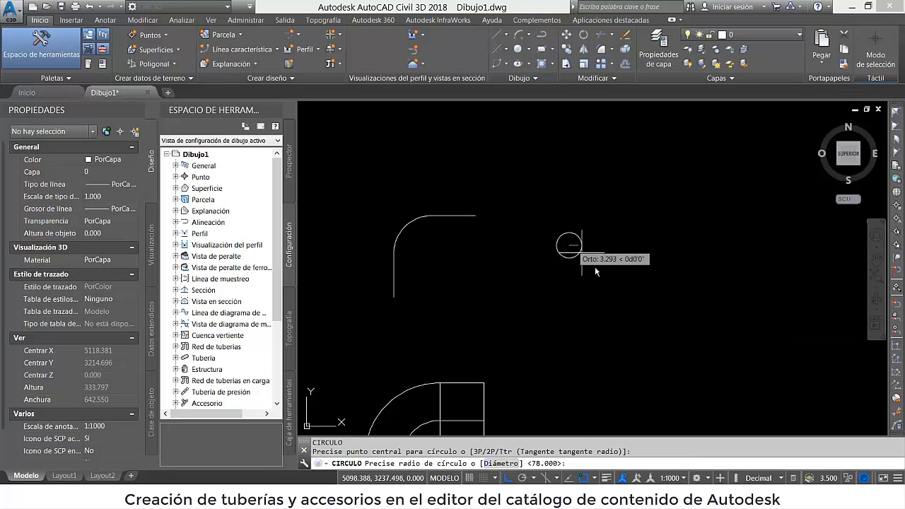
click(505, 465)
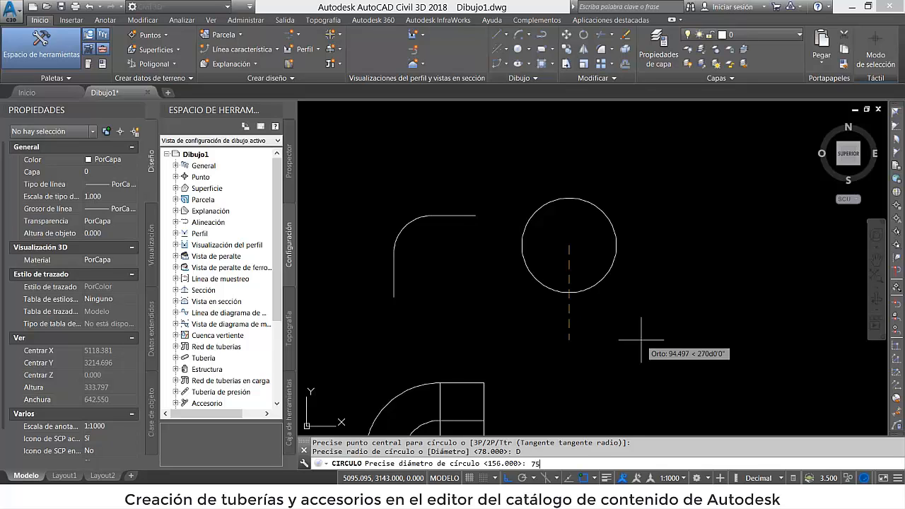
text(75)
key(Return)
Draw a concentric circle with a diameter of 78 around the 75-diameter circle
key(Return)
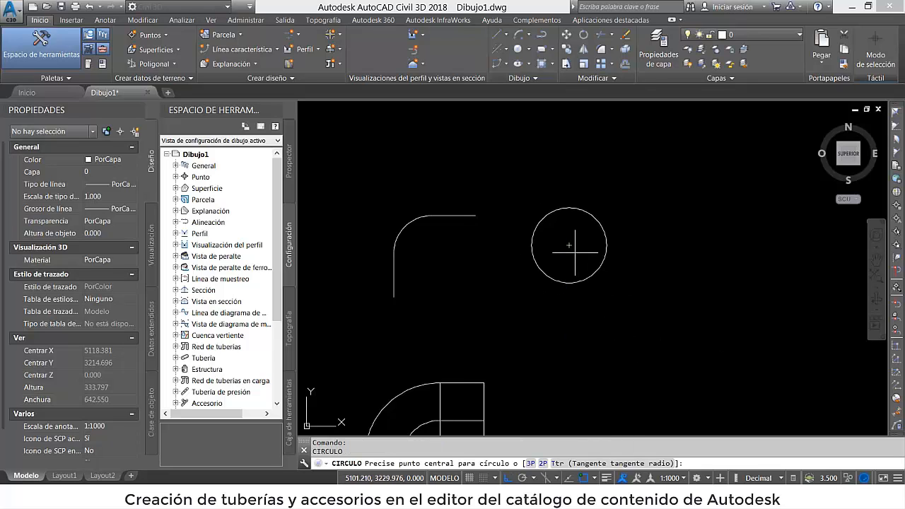
click(573, 249)
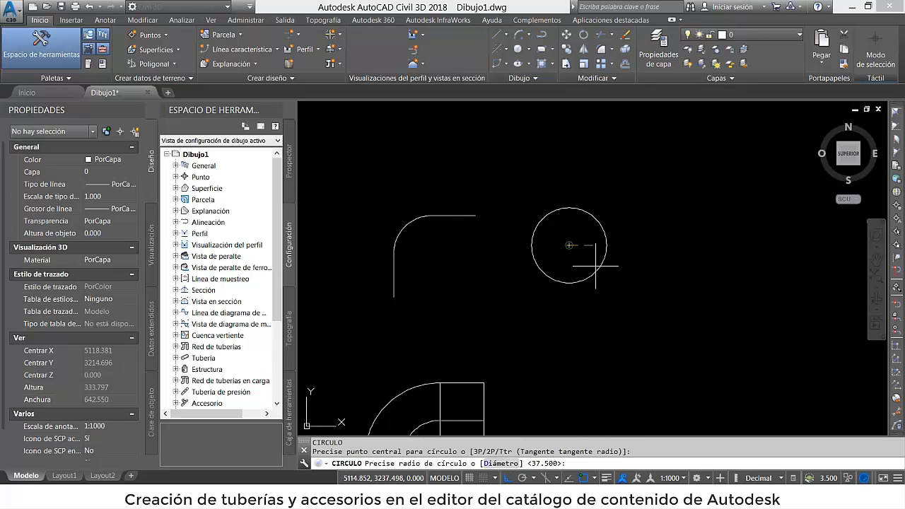
click(488, 463)
text(78)
key(Return)
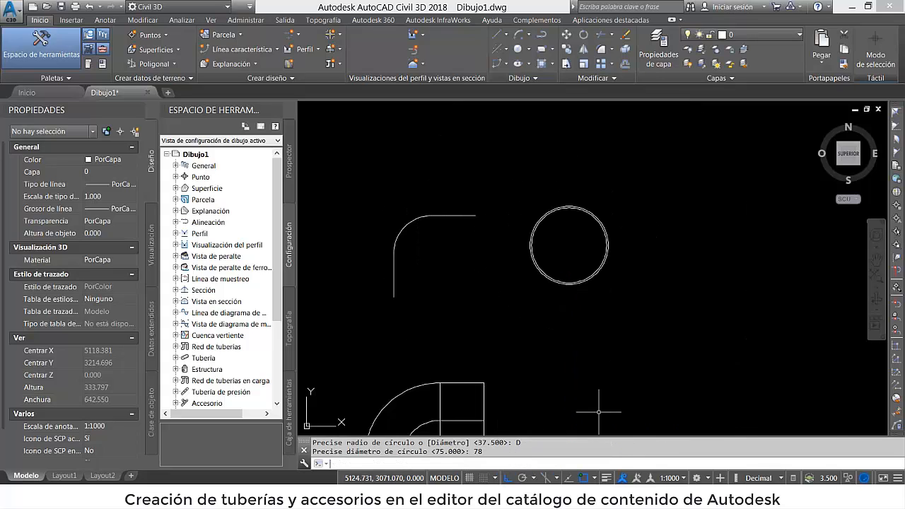
Sweep both concentric circles along the pasted centreline polyline to form two solid elbows
click(597, 334)
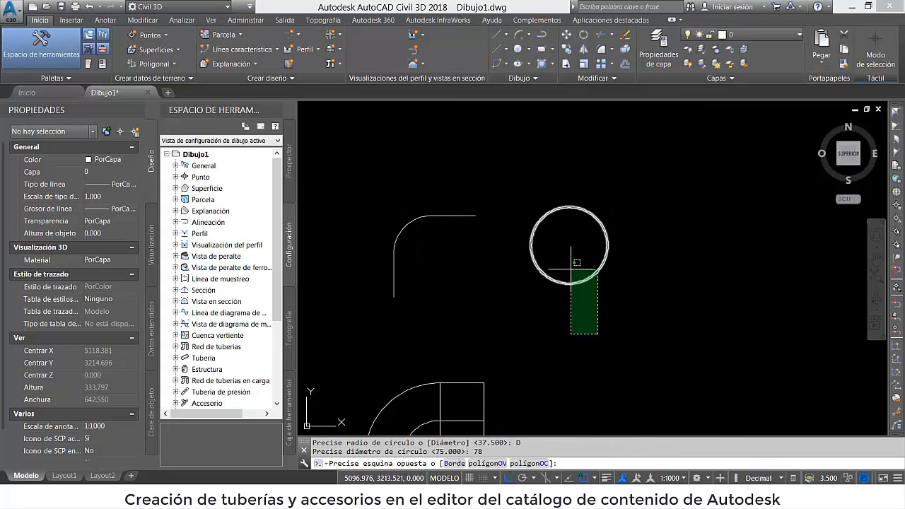
click(564, 247)
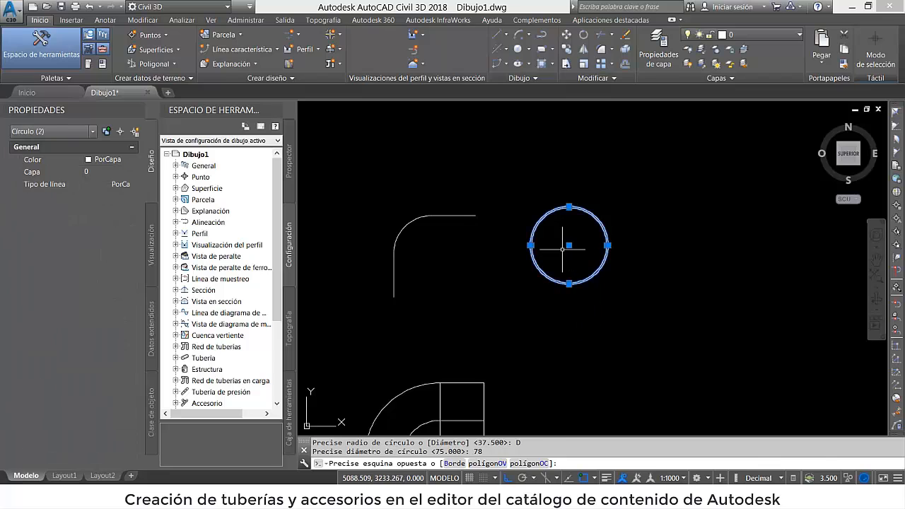
right_click(888, 432)
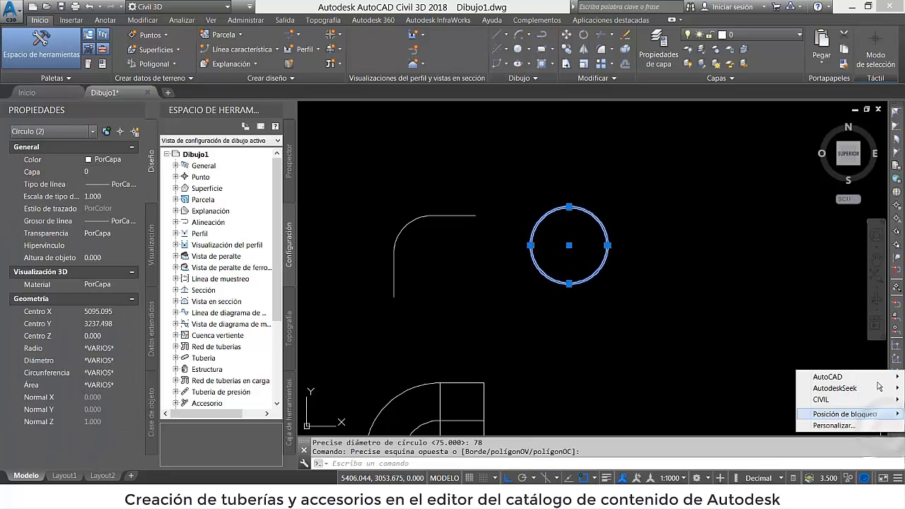
mouse_move(869, 379)
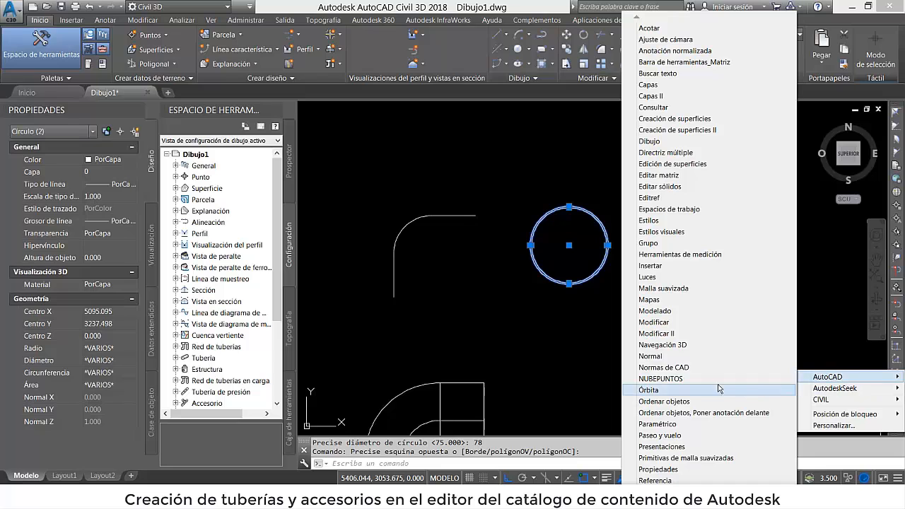
click(690, 311)
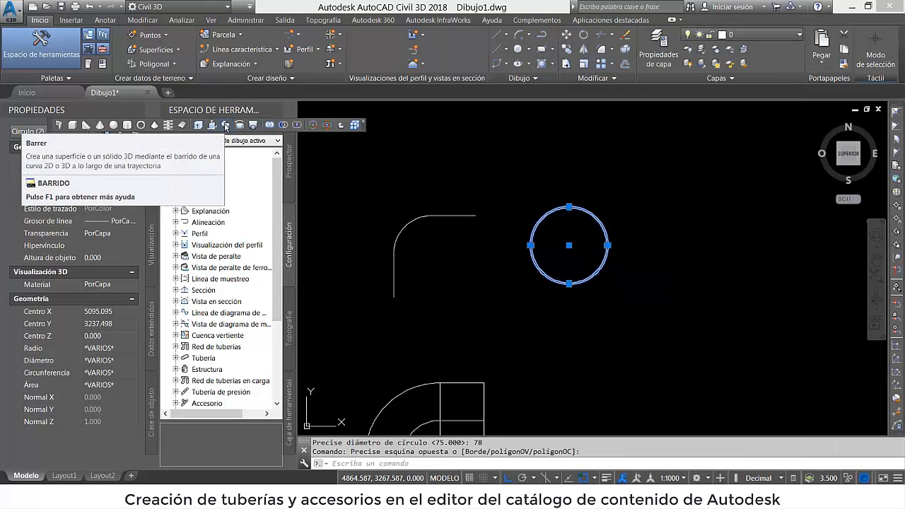
click(226, 125)
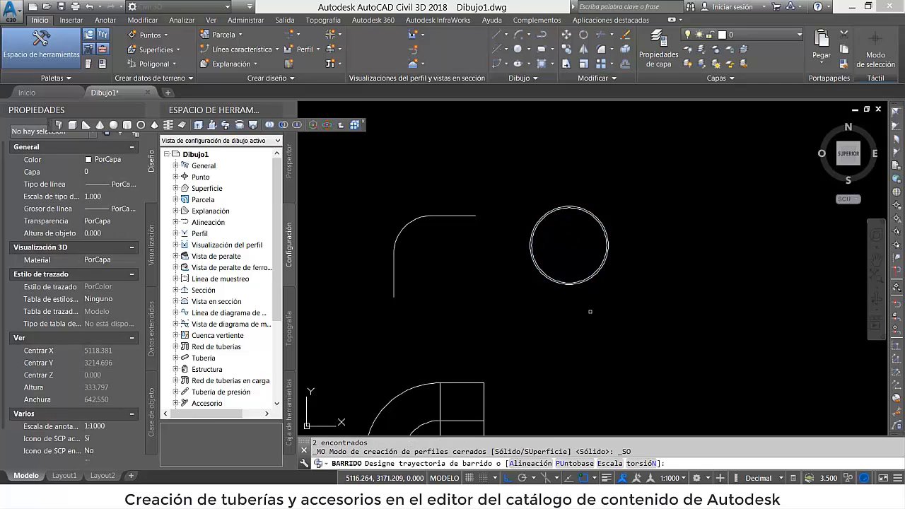
click(394, 270)
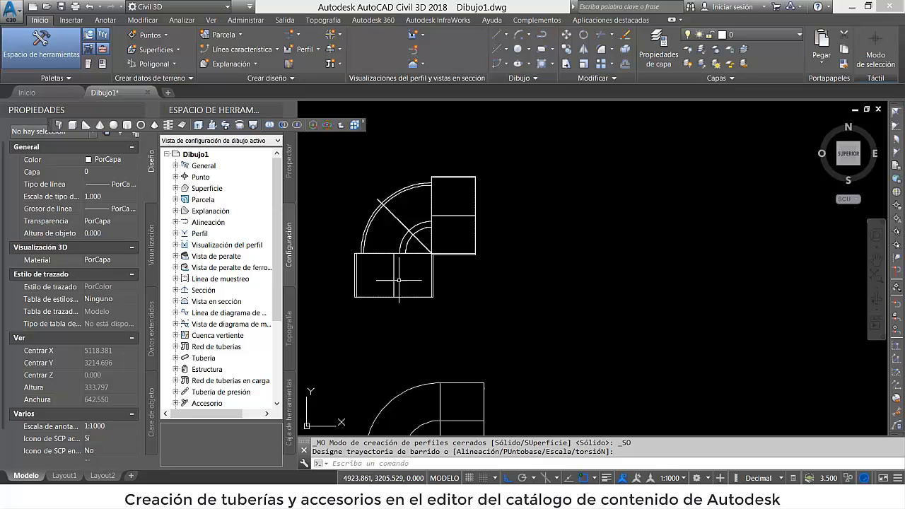
Apply the Realista visual style and show the swept elbow in a 3D view with its end face exposed
middle_drag(461, 331, 487, 358)
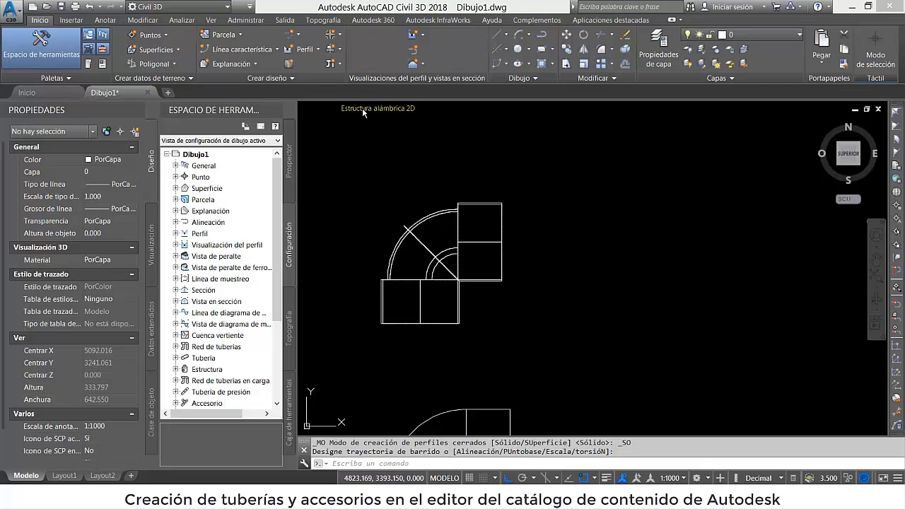
click(363, 111)
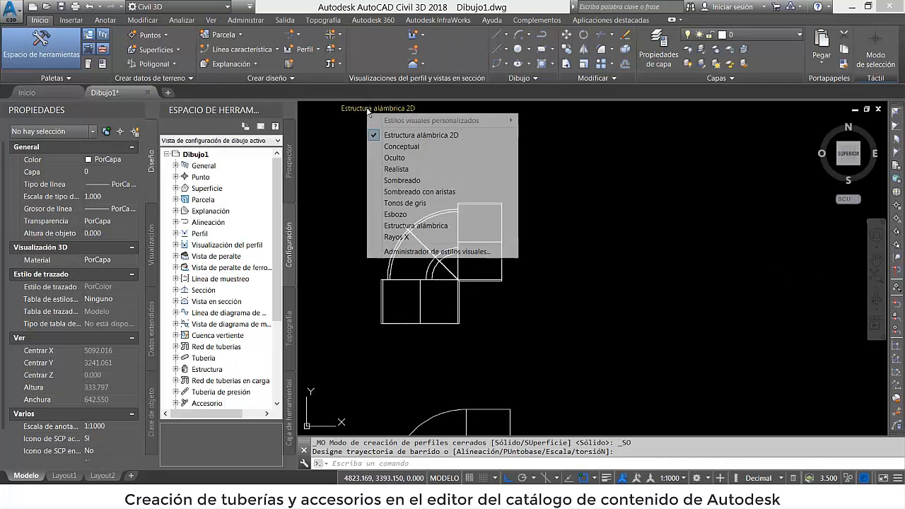
click(397, 169)
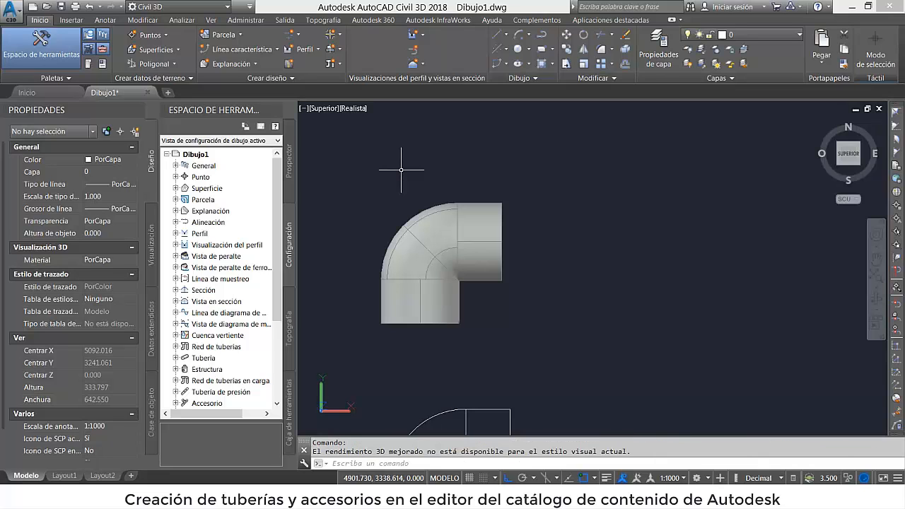
click(875, 278)
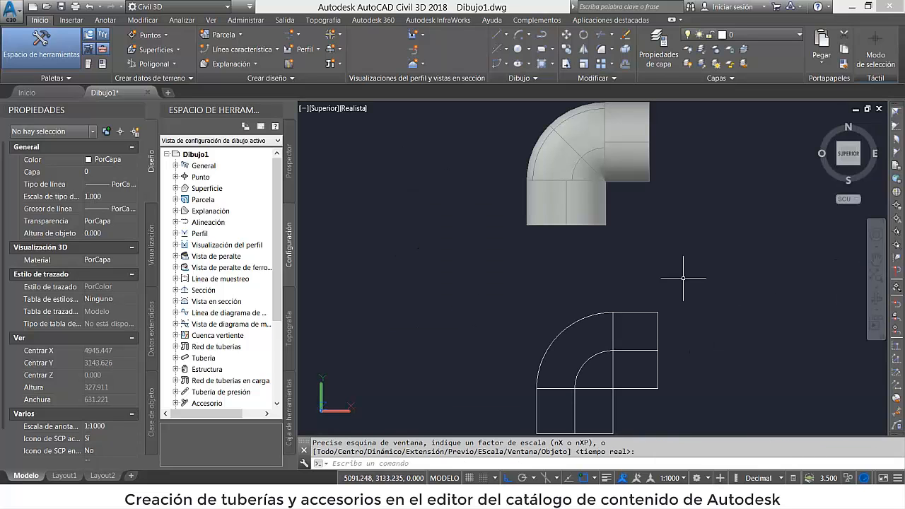
drag(671, 280, 633, 291)
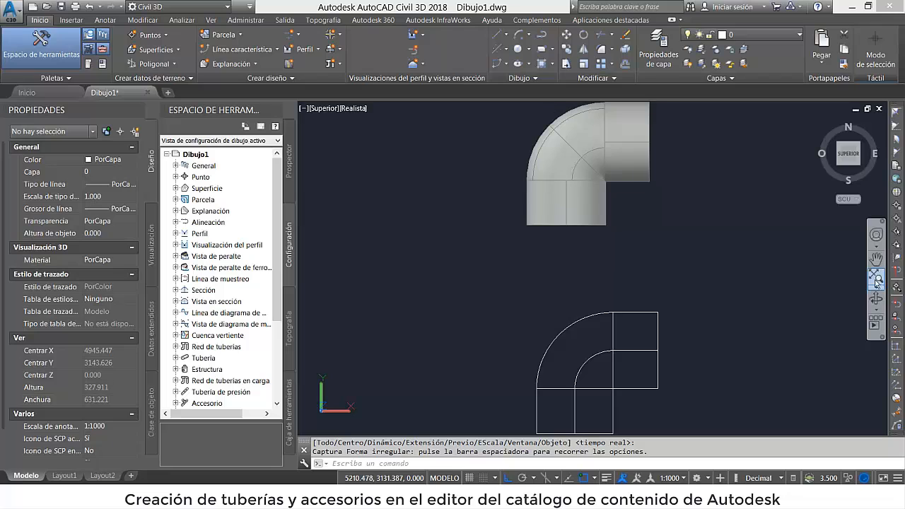
middle_drag(775, 244, 709, 299)
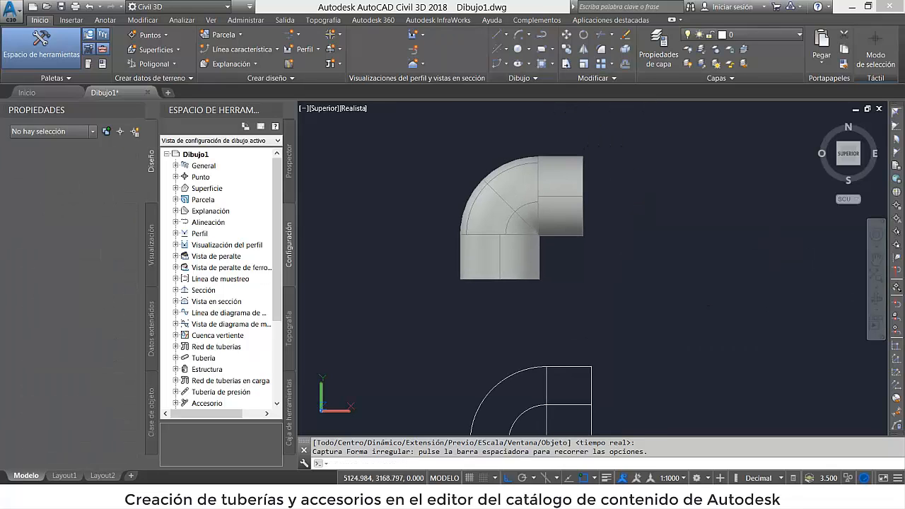
click(876, 300)
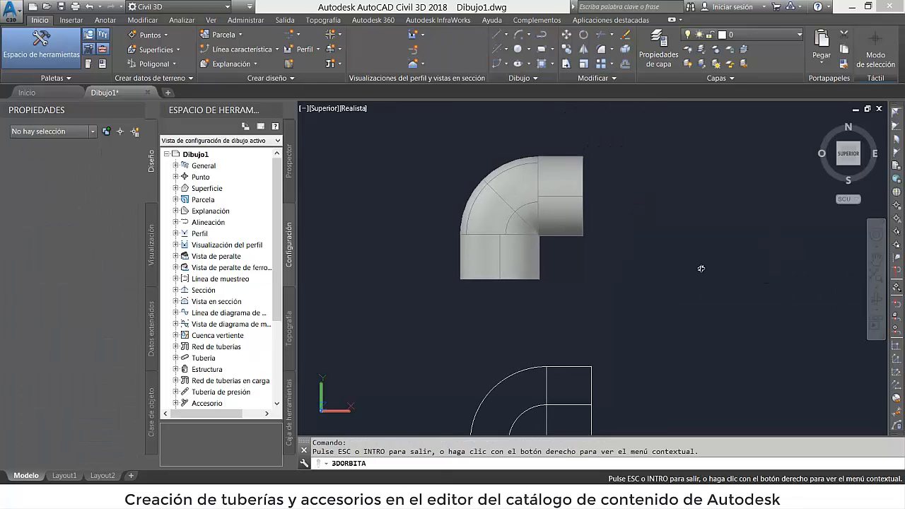
drag(702, 269, 608, 178)
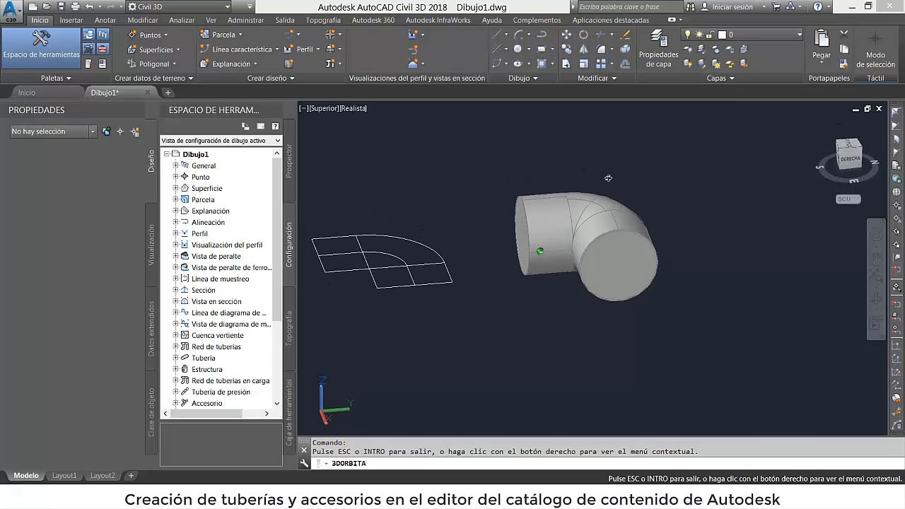
Subtract the inner swept solid from the outer one to hollow out the elbow
right_click(889, 438)
mouse_move(824, 380)
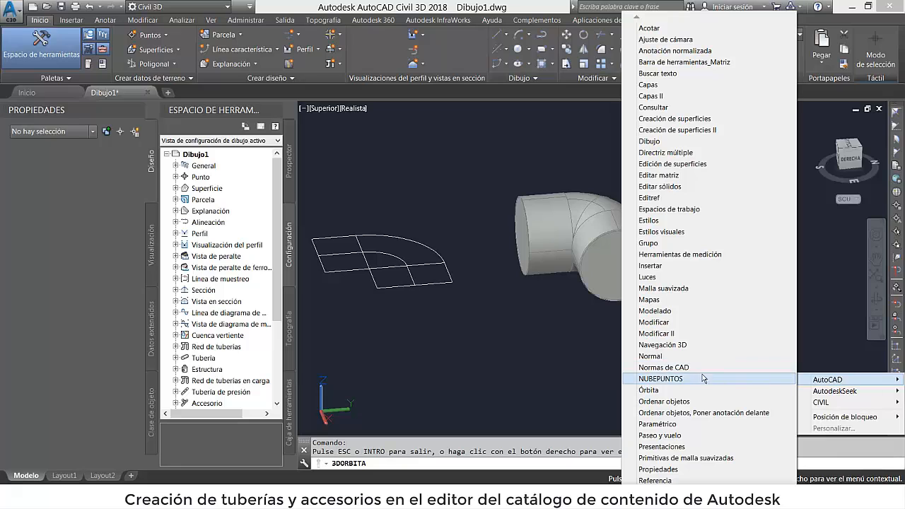
click(690, 324)
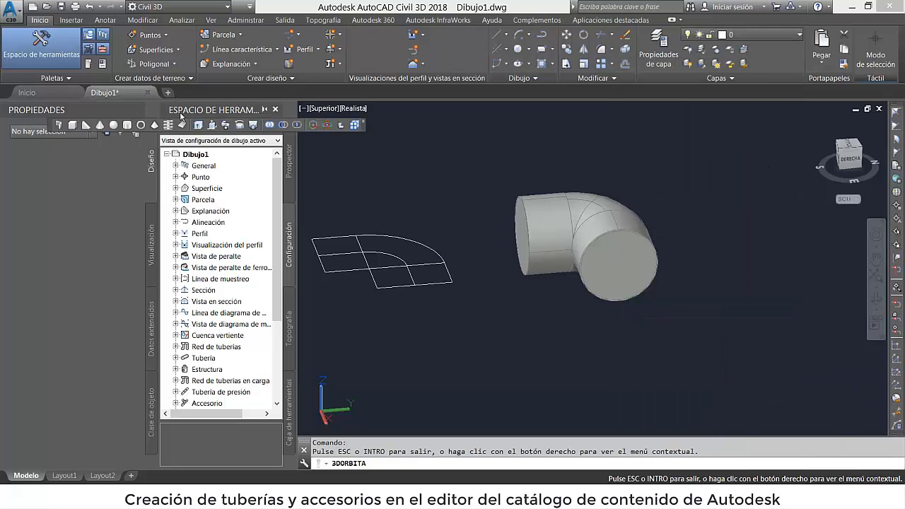
click(284, 125)
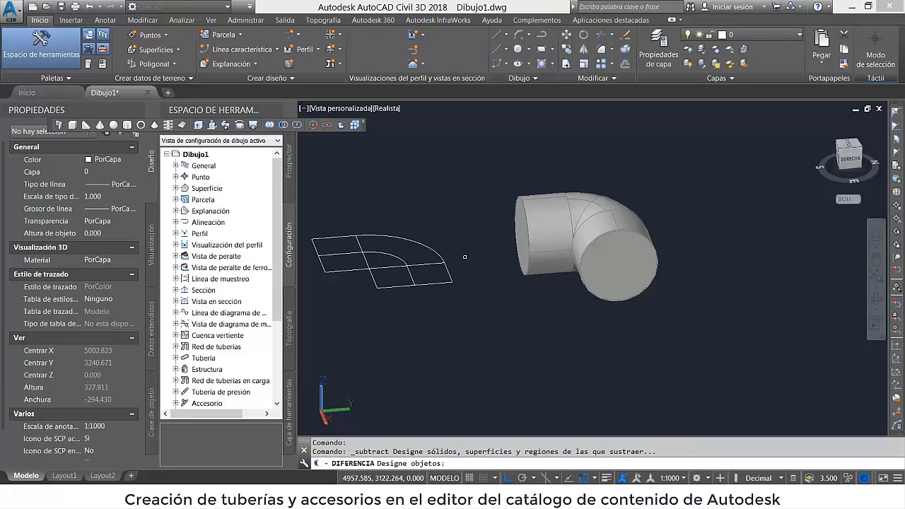
click(627, 239)
click(672, 287)
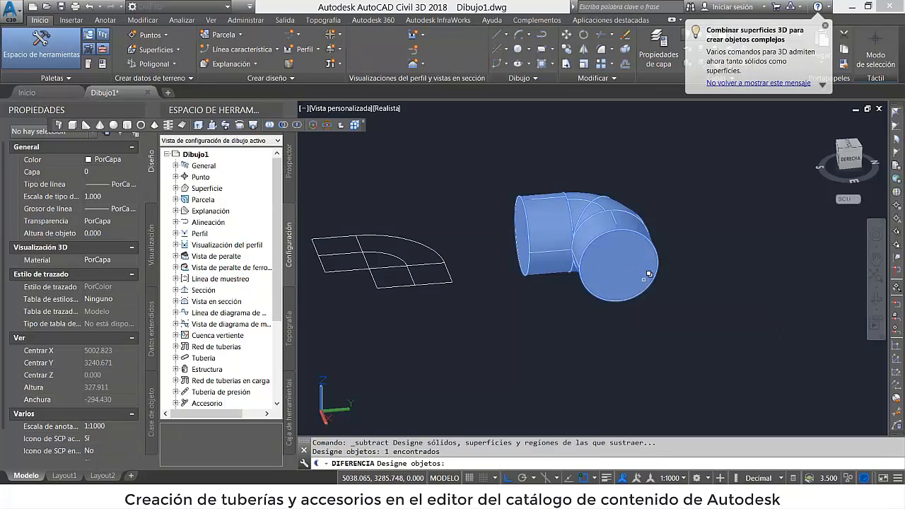
key(Return)
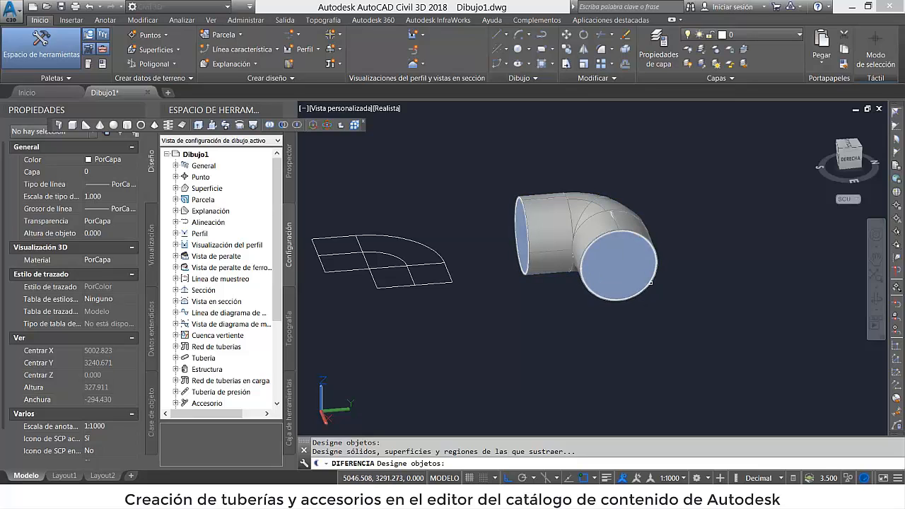
click(651, 283)
key(Return)
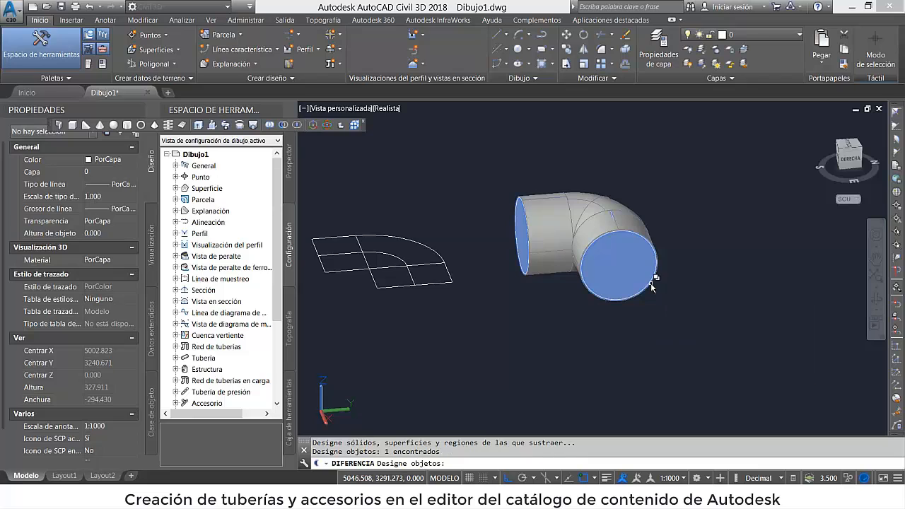
key(Return)
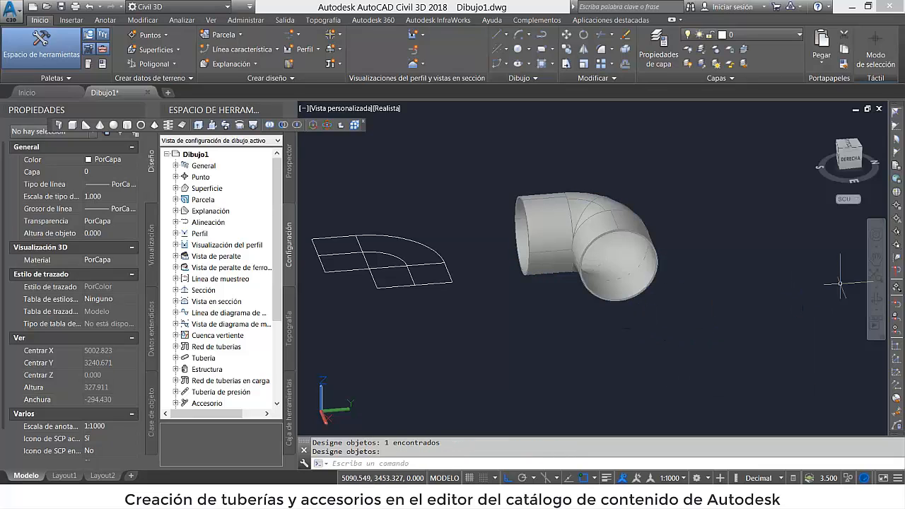
Inspect the hollowed elbow from other angles in 3D
click(876, 299)
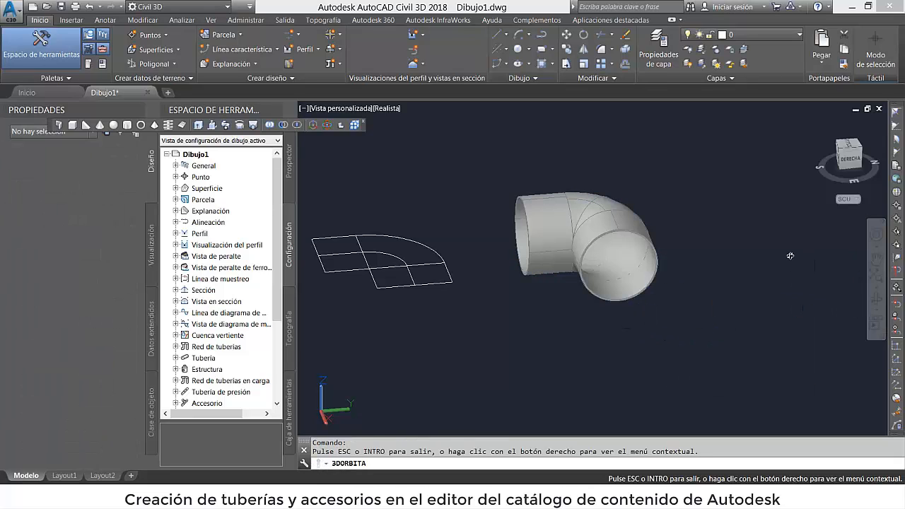
drag(790, 255, 845, 289)
drag(567, 300, 632, 327)
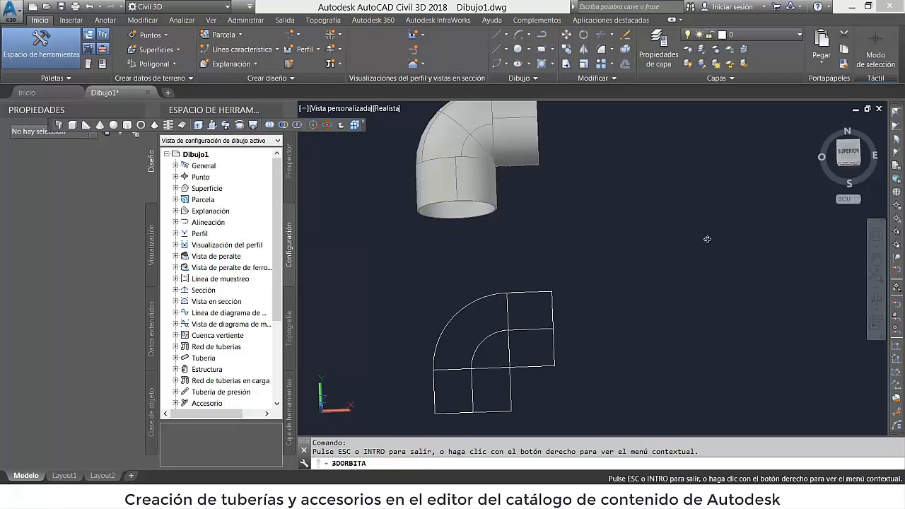
Apply the 2D wireframe visual style (Estructura alámbrica 2D) and return to the top view showing both the elbow and its 2D sketch
middle_drag(654, 213, 647, 268)
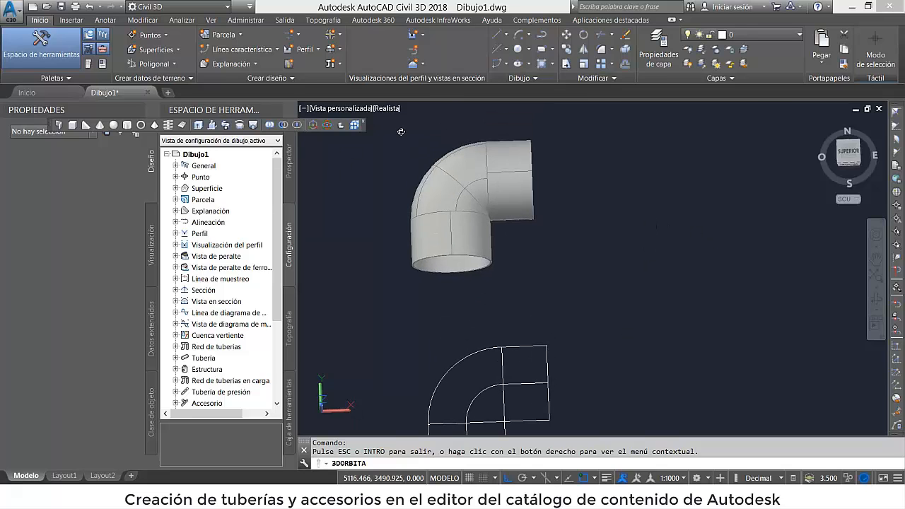
key(Escape)
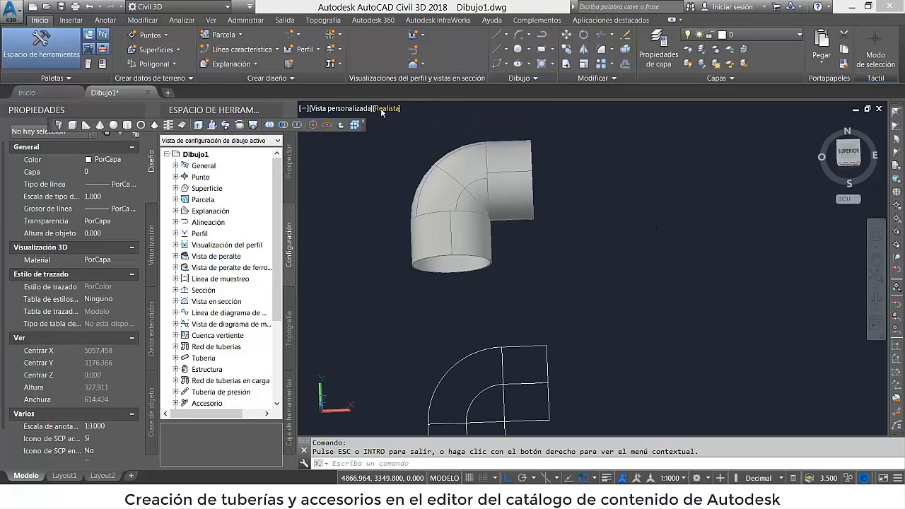
click(387, 108)
click(403, 125)
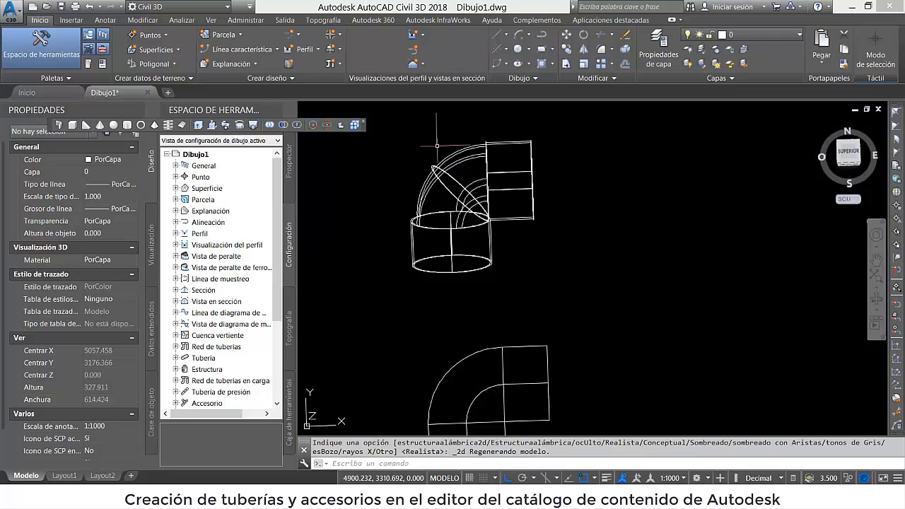
click(848, 160)
middle_drag(715, 217, 676, 228)
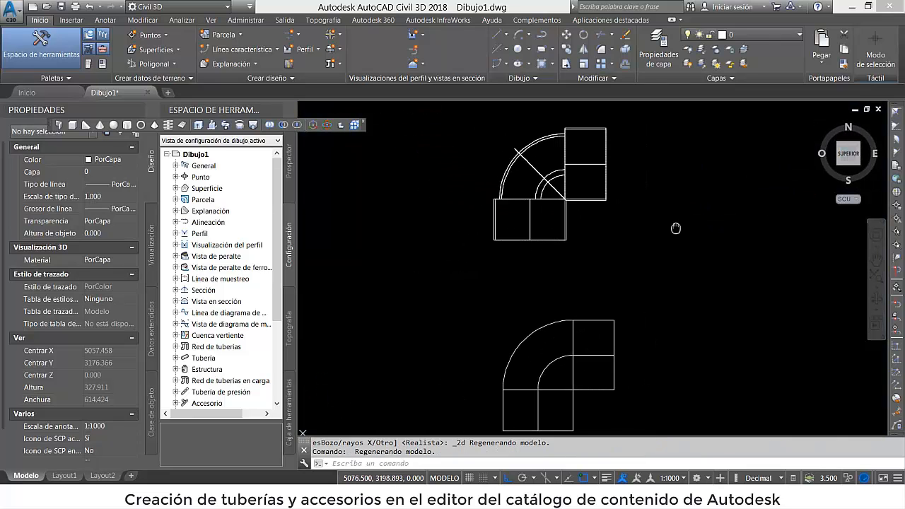
Copy the centreline polyline from the 2D elbow sketch and paste the copy in empty space beside the 3D elbow
key(Escape)
key(Escape)
click(611, 361)
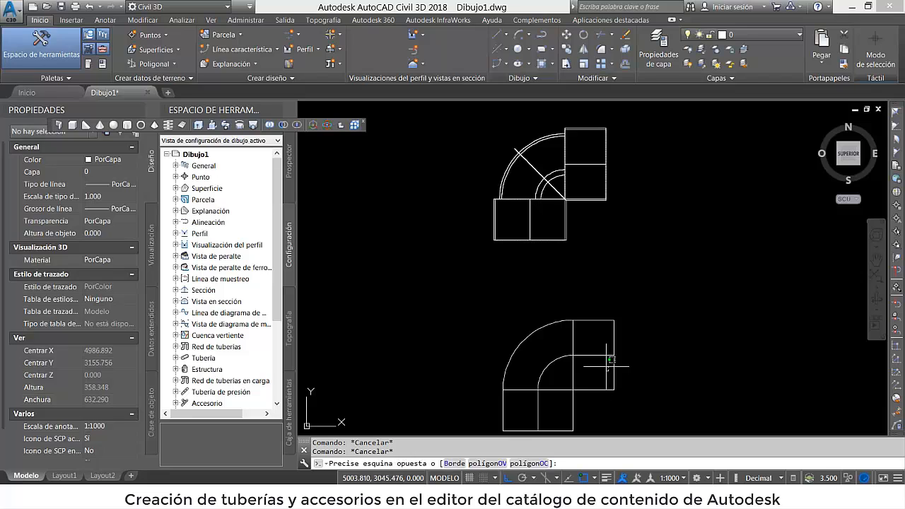
click(601, 350)
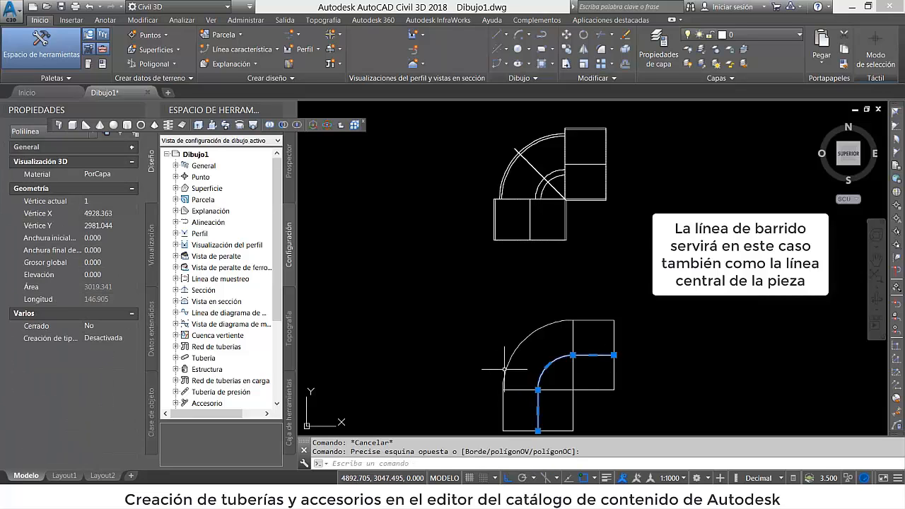
key(ctrl+c)
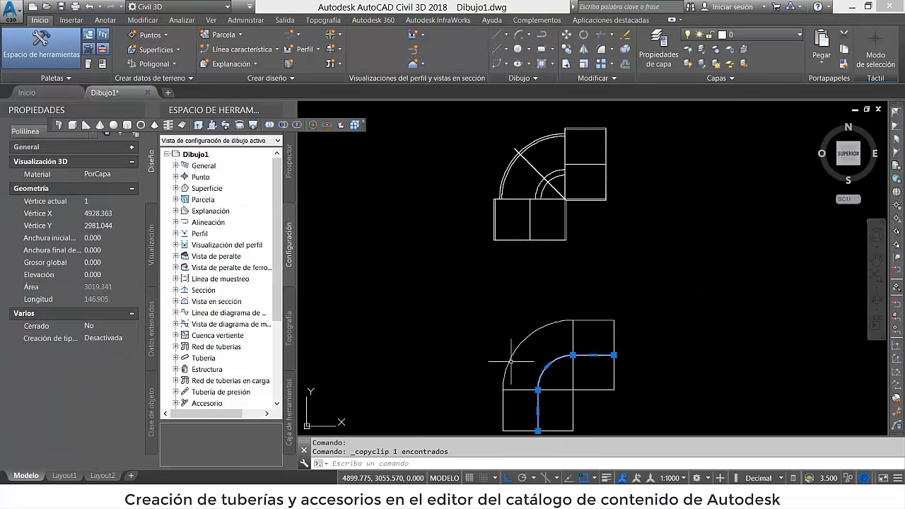
key(ctrl+v)
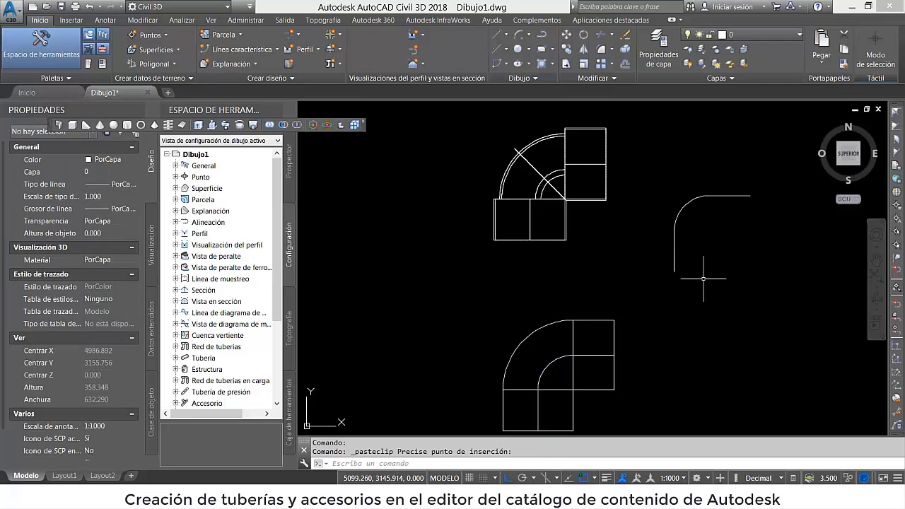
click(674, 271)
Move the pasted centreline by its lower endpoint, with ortho off, onto the axis of the 3D elbow
click(707, 279)
click(648, 262)
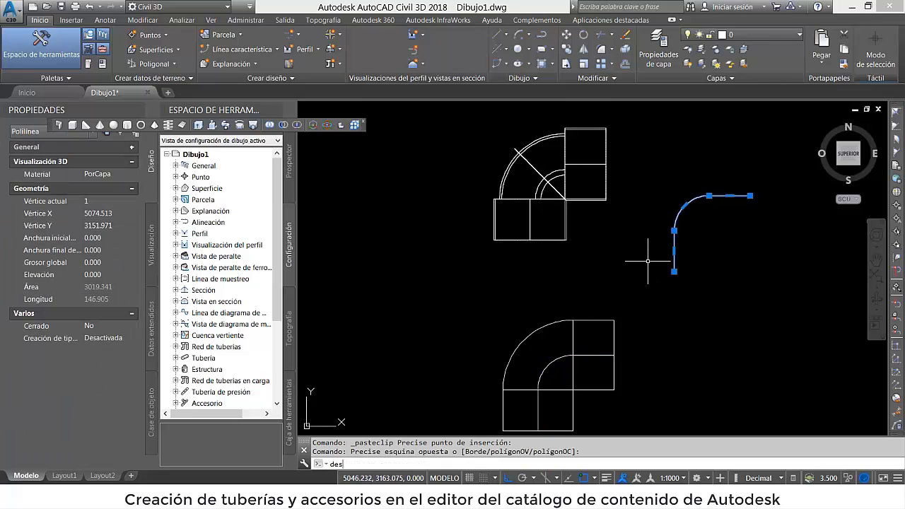
text(des)
key(Return)
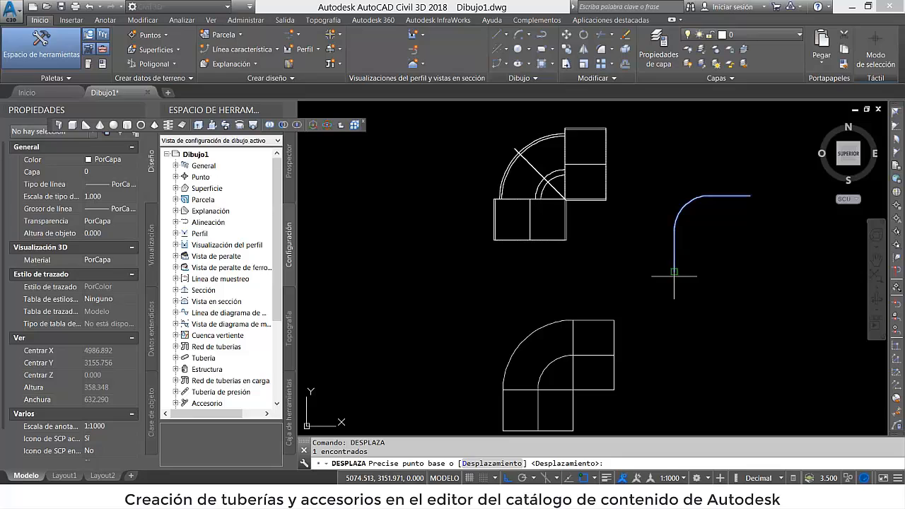
click(673, 272)
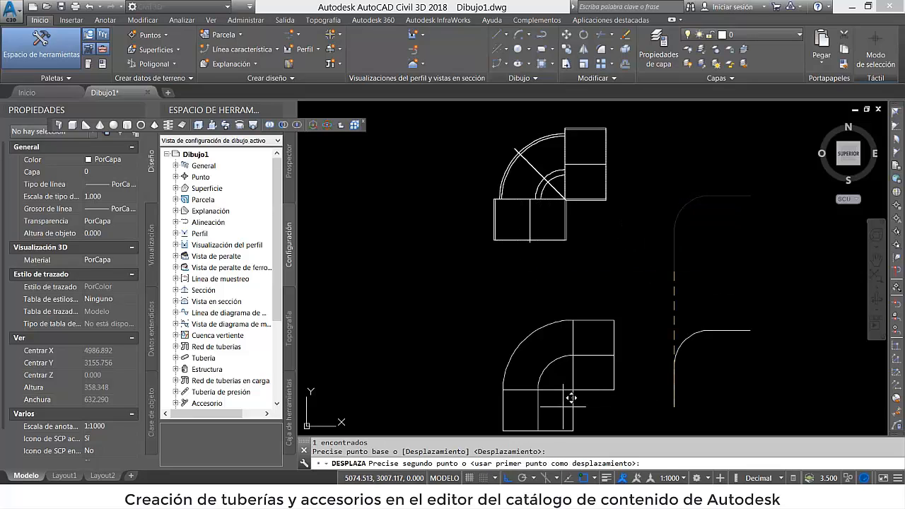
key(F8)
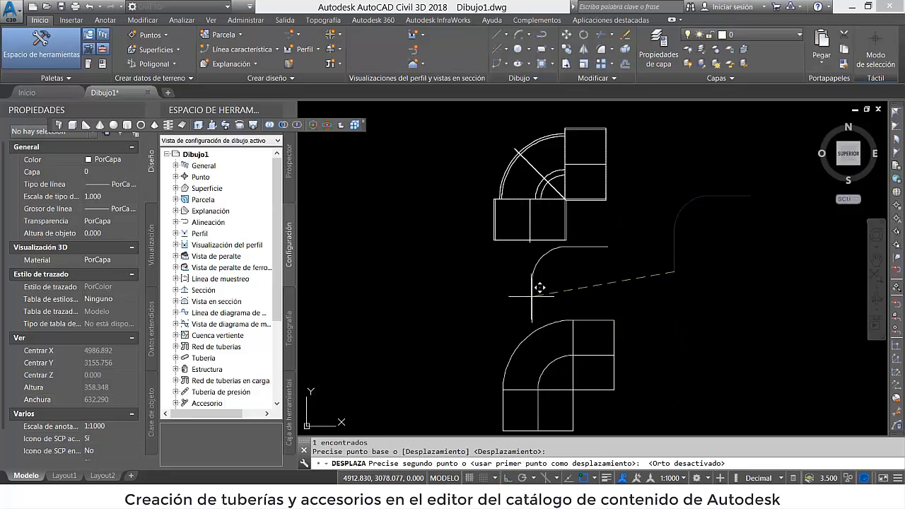
click(548, 237)
middle_drag(548, 237, 514, 309)
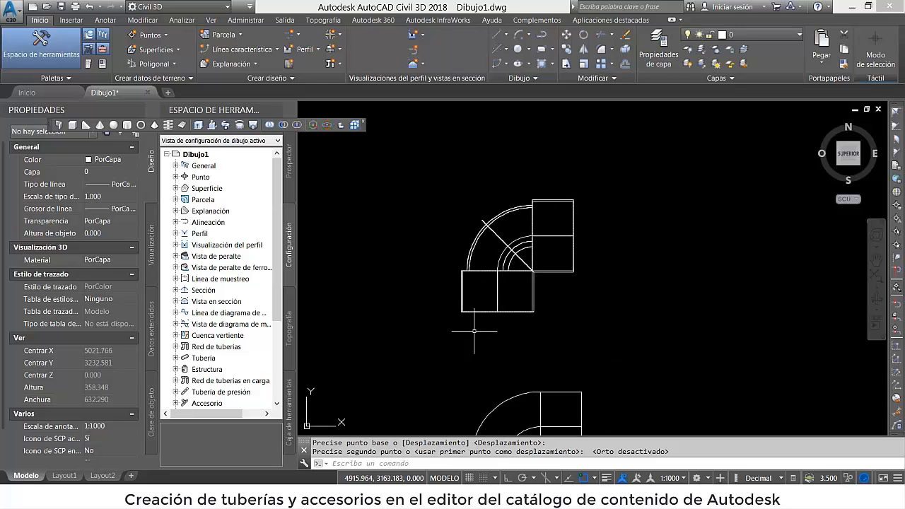
Apply the Realista visual style and orbit to a 3D view showing the centreline inside the hollow elbow
click(363, 108)
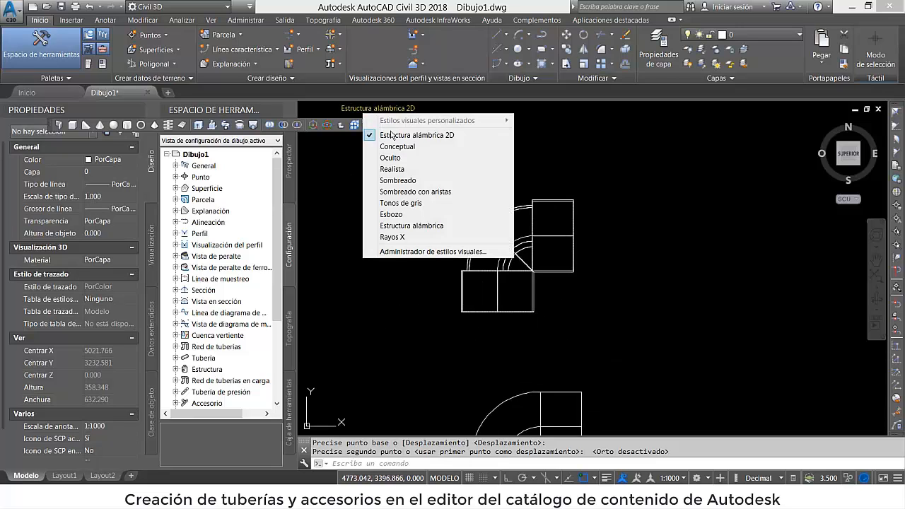
click(414, 170)
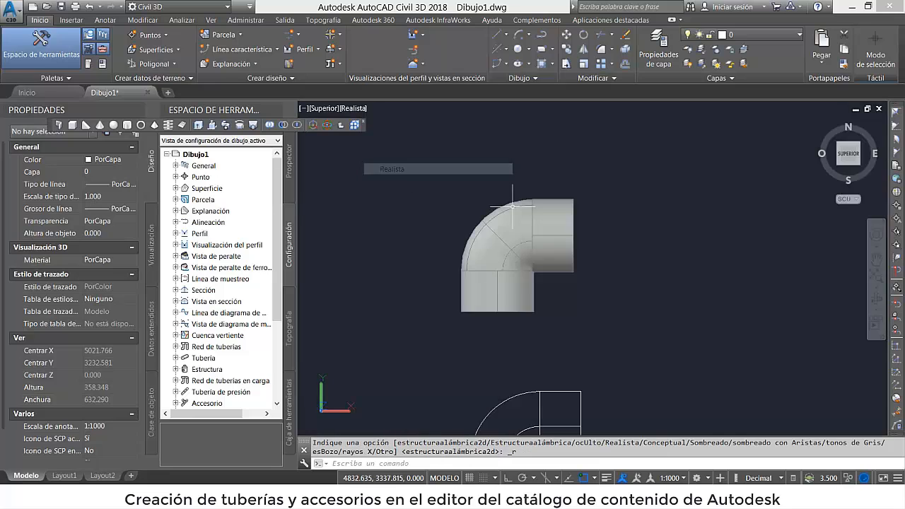
click(876, 300)
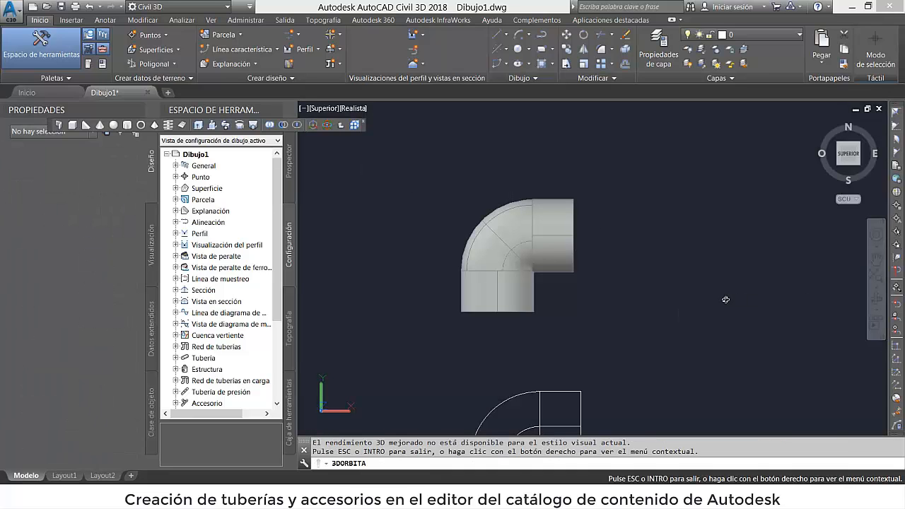
drag(725, 299, 619, 317)
key(Escape)
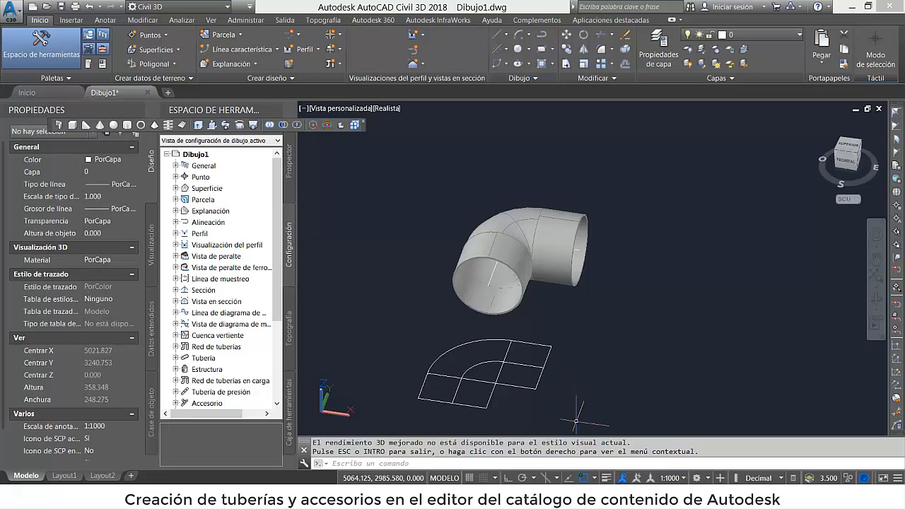
Erase the leftover 2D elbow sketch and return to the top view of the solid elbow
click(579, 424)
click(394, 313)
key(Delete)
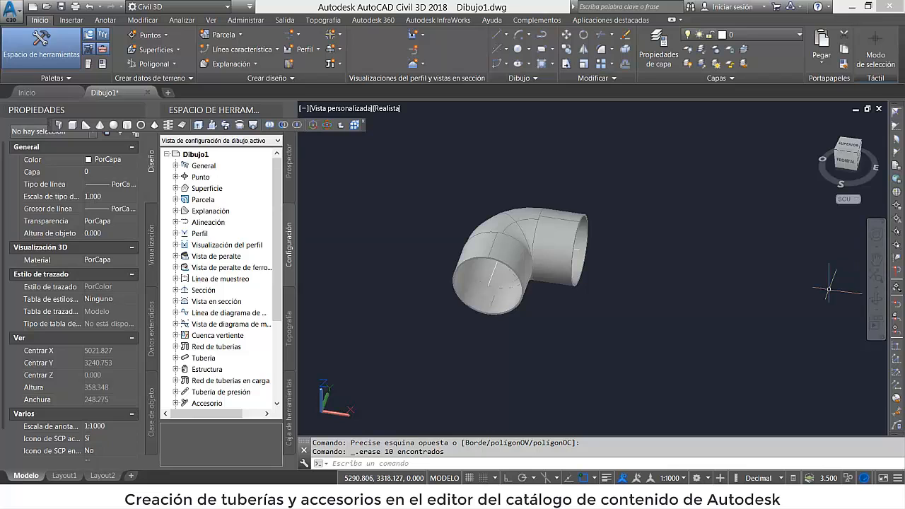
click(848, 147)
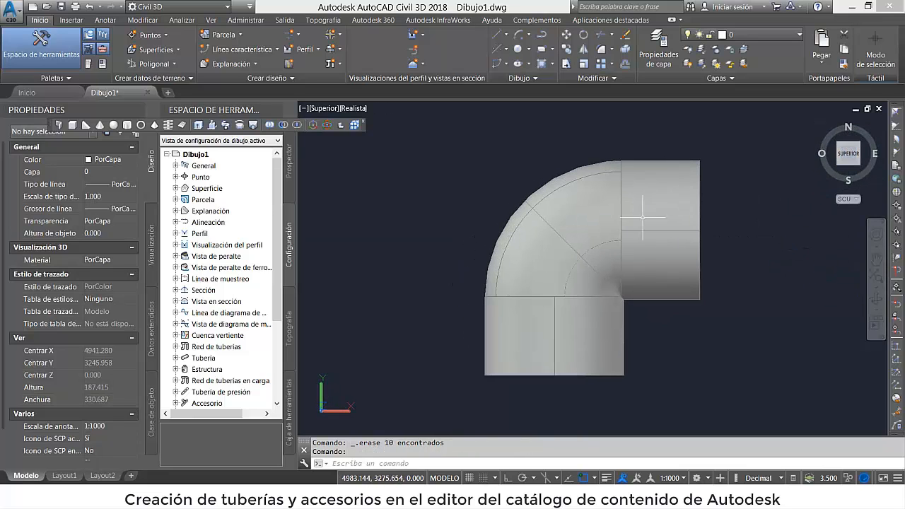
Try to publish the elbow solid and its centreline with PUBLISHPARTCONTENT, using Millimeters and the Elbow part type
click(289, 328)
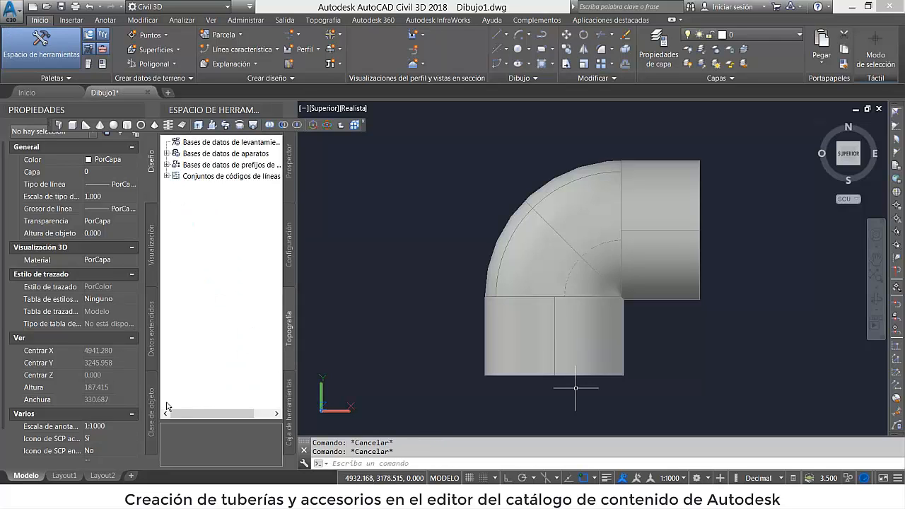
click(358, 475)
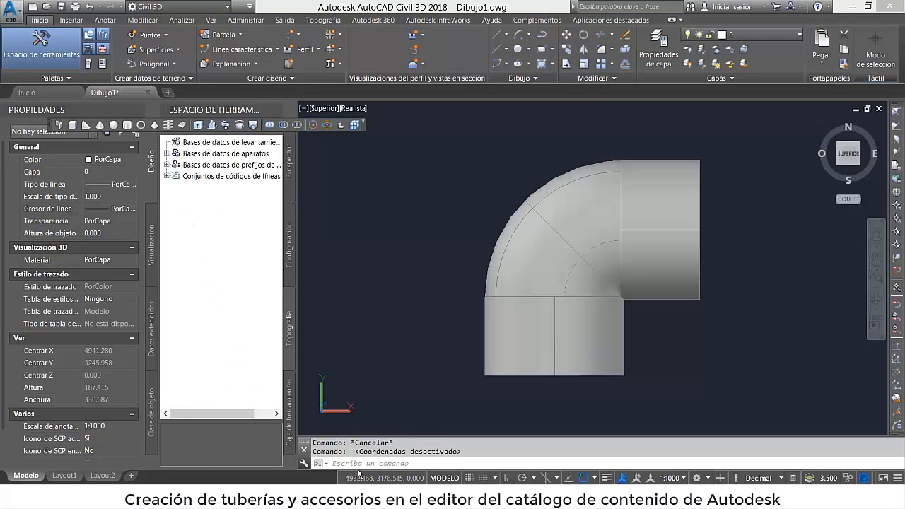
click(360, 468)
text(pat)
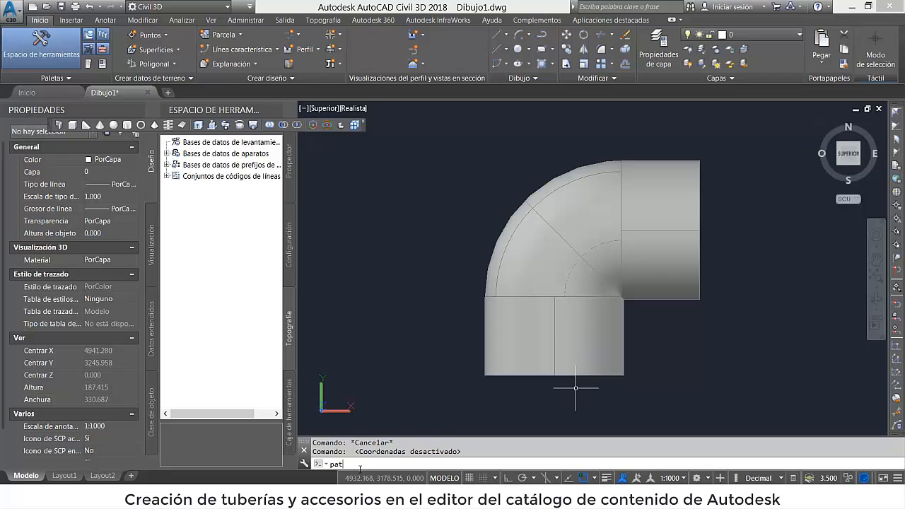
key(BackSpace)
text(rt)
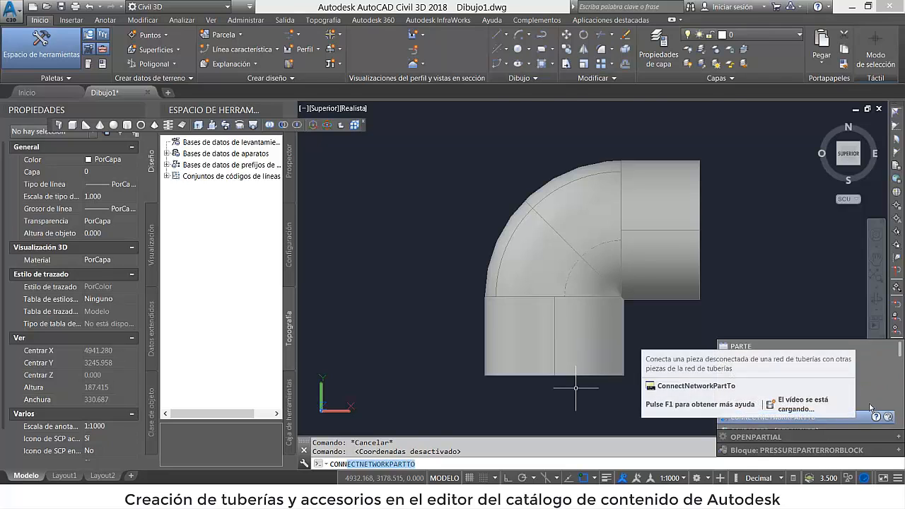
click(837, 399)
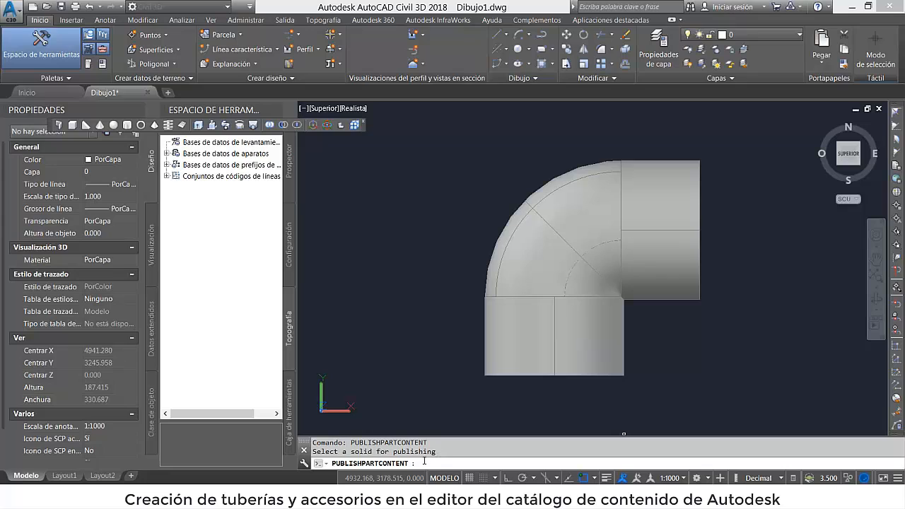
click(558, 370)
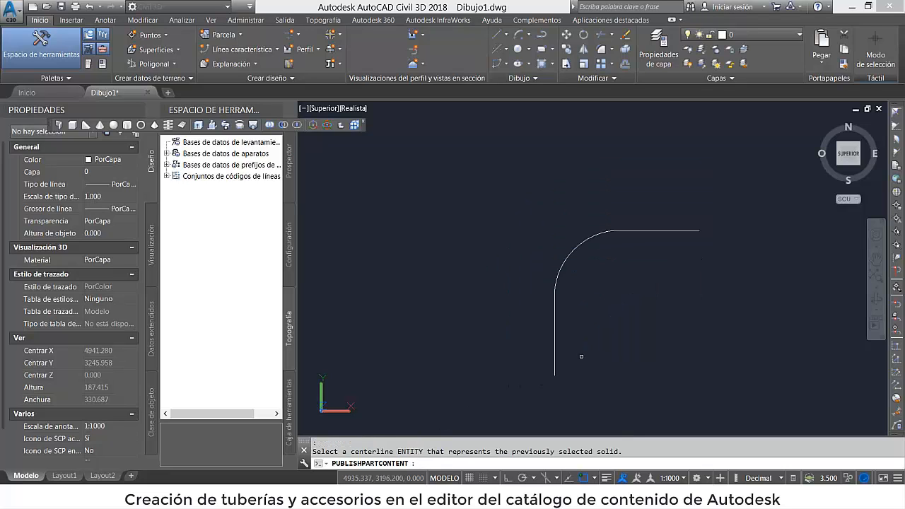
click(557, 353)
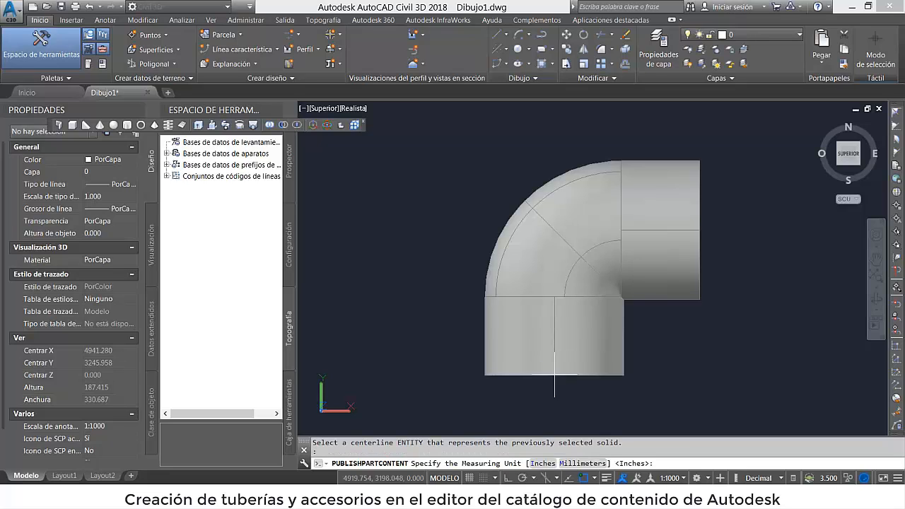
click(580, 464)
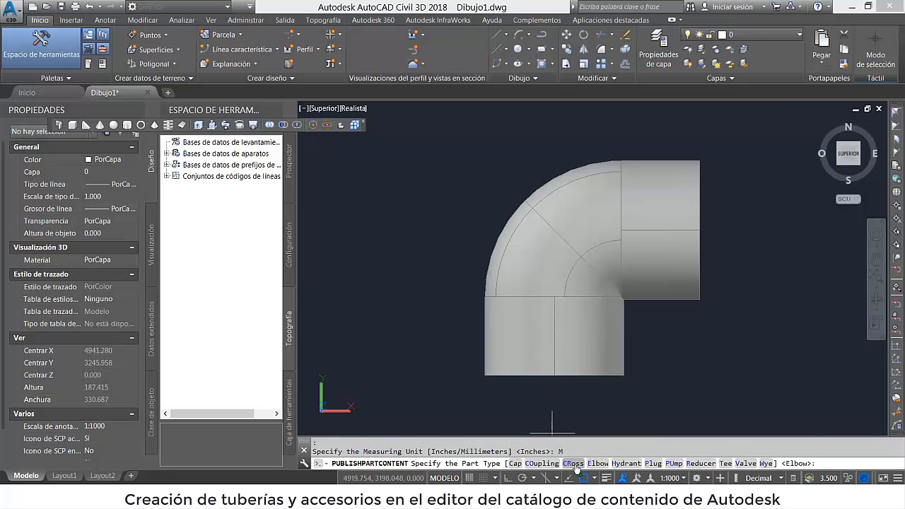
click(591, 464)
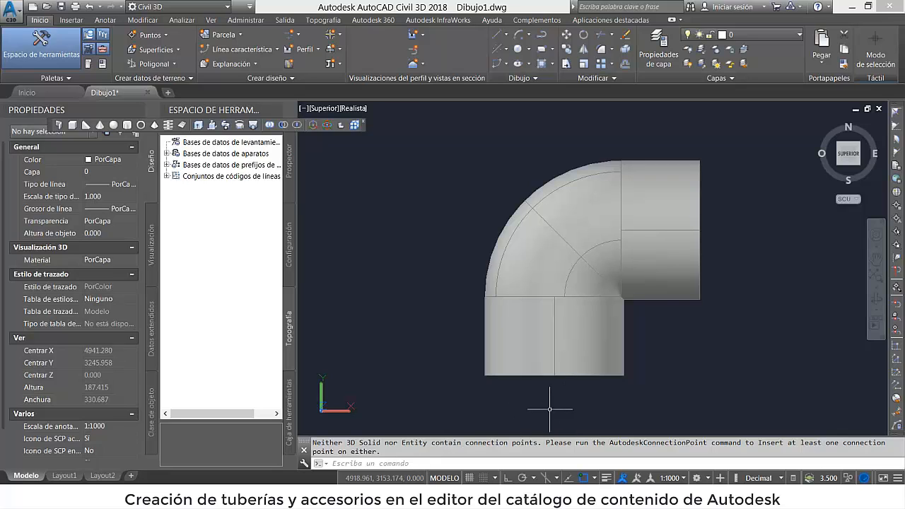
drag(466, 445, 539, 443)
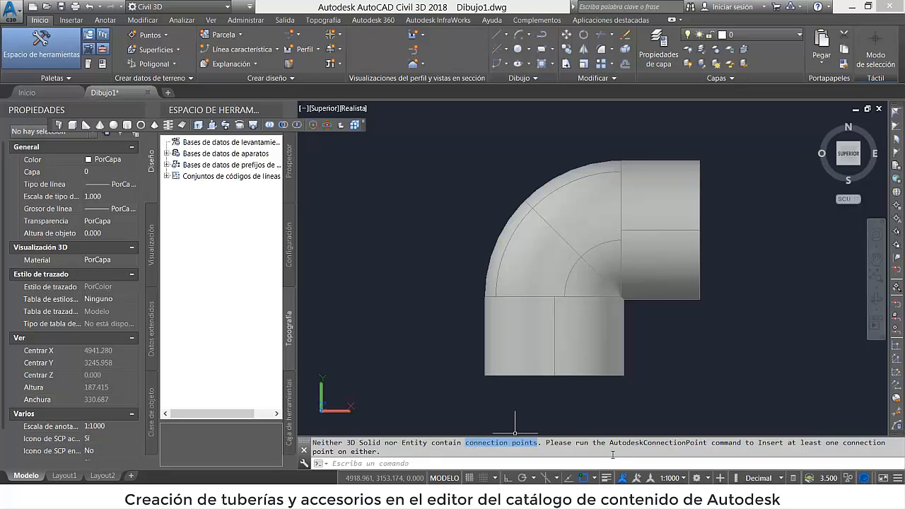
Insert a connection point with engineering data at the centre of the elbow's lower end, oriented outward along the pipe axis
click(70, 19)
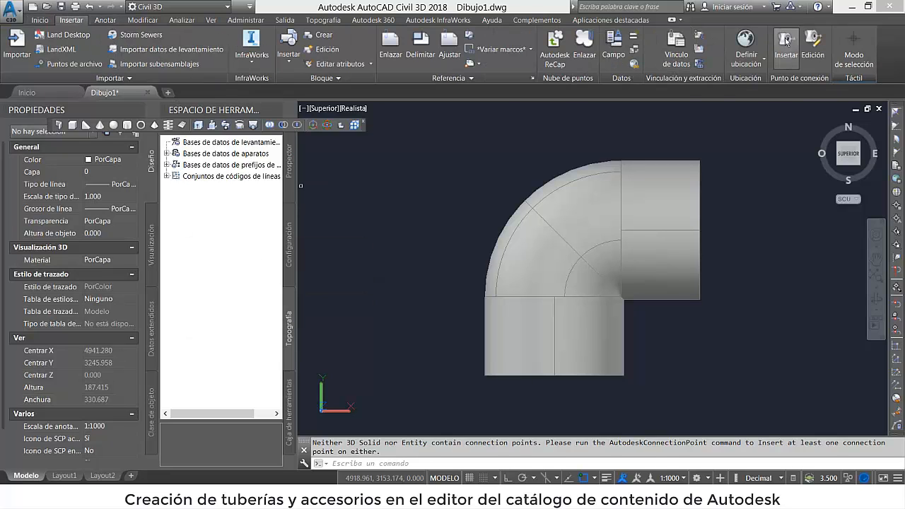
click(786, 42)
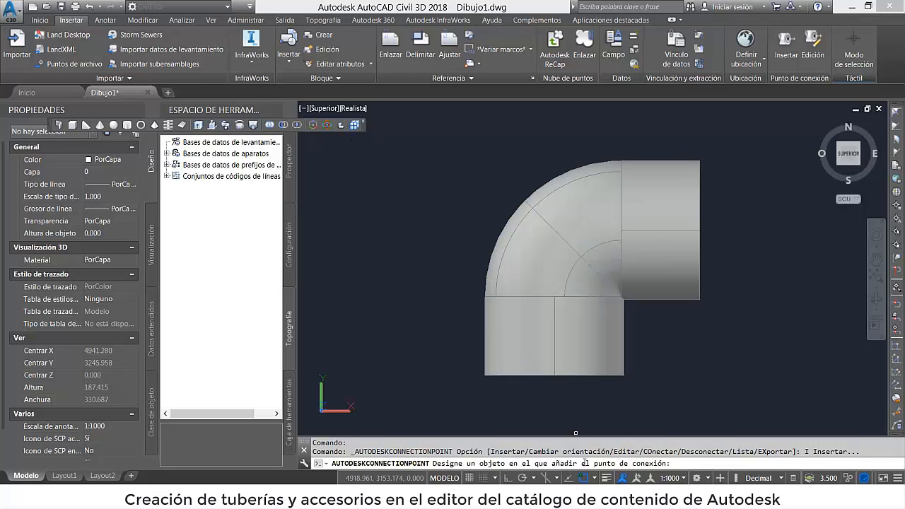
click(582, 349)
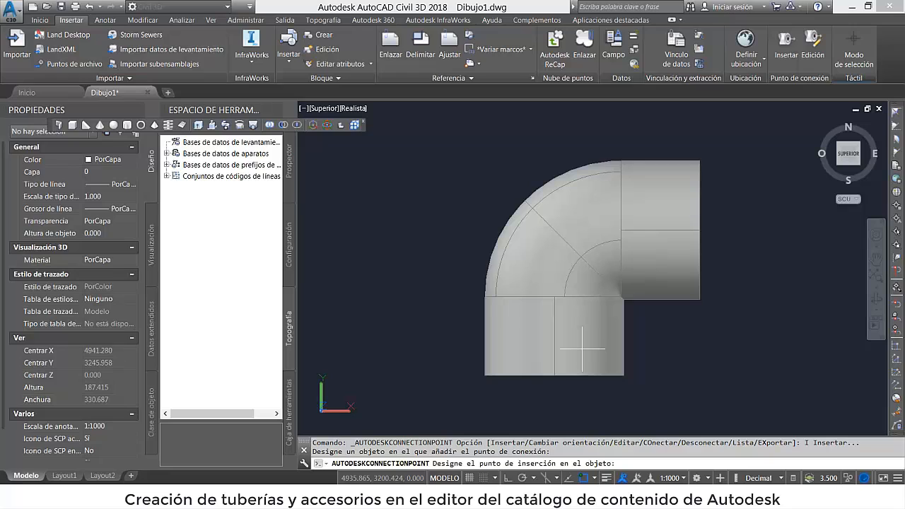
click(554, 375)
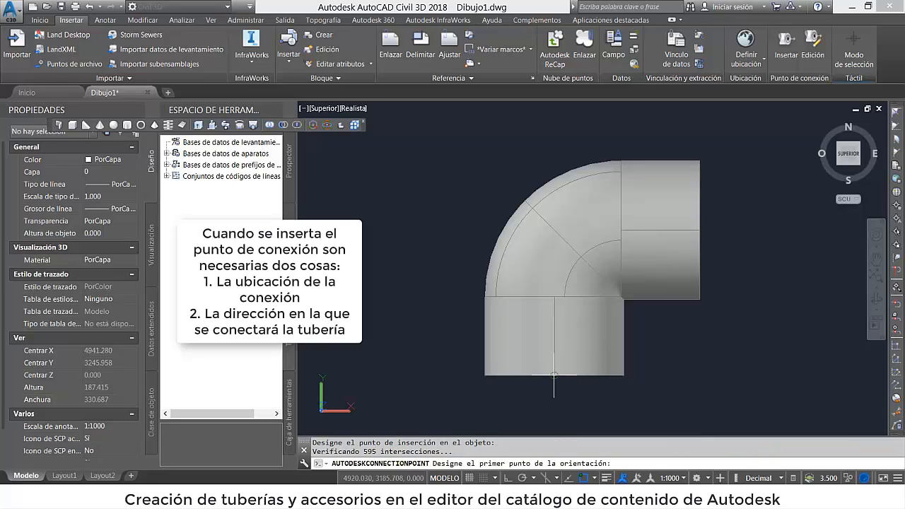
click(554, 297)
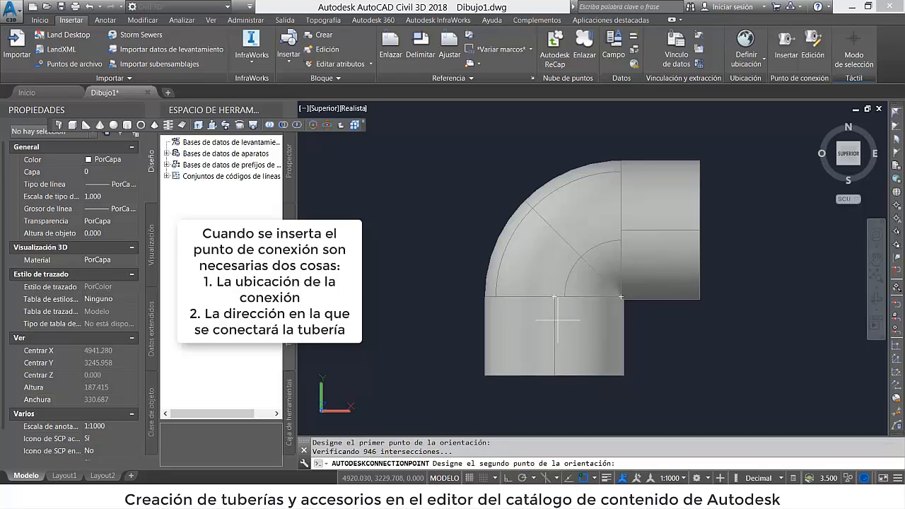
click(554, 376)
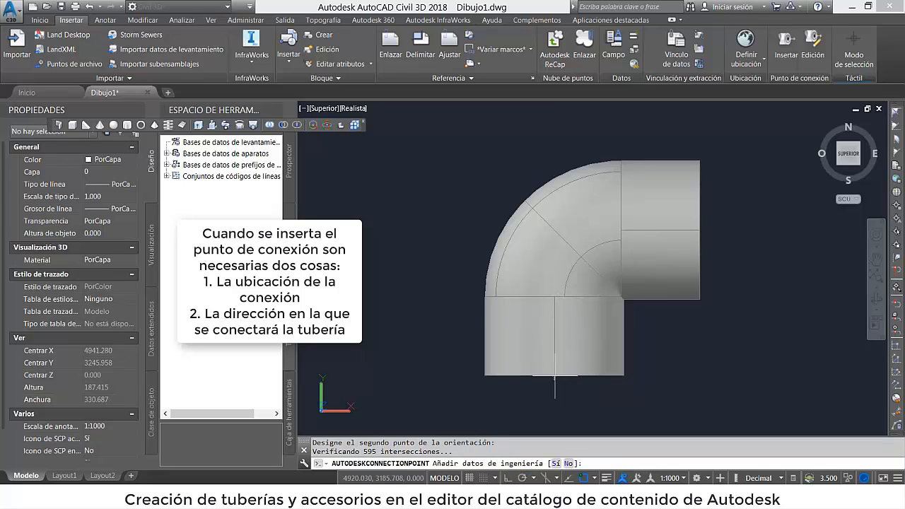
text(S)
key(Return)
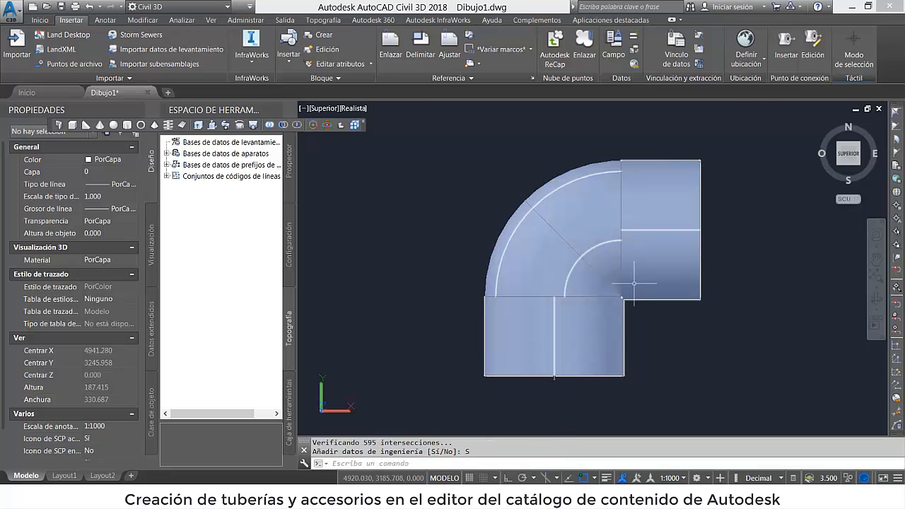
Insert a second connection point with engineering data at the centre of the elbow's horizontal leg end, oriented outward along its axis
click(780, 53)
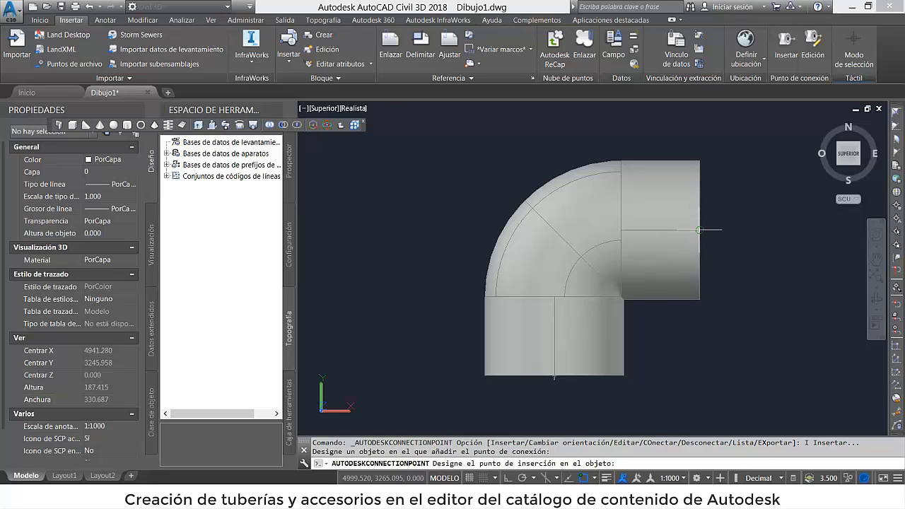
click(700, 230)
click(621, 230)
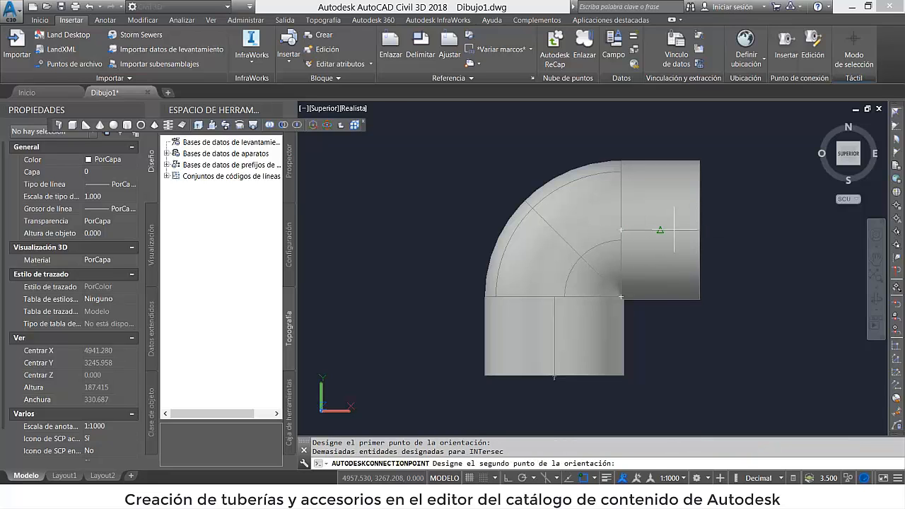
click(700, 230)
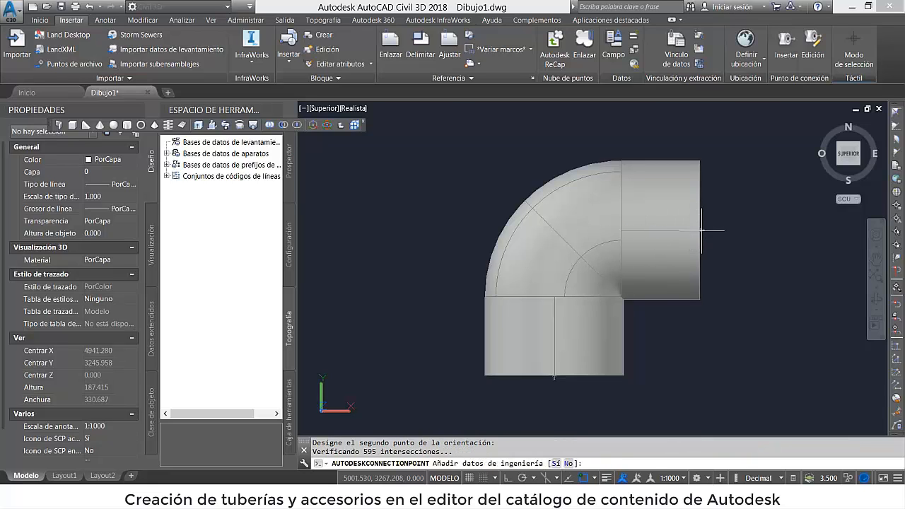
click(555, 463)
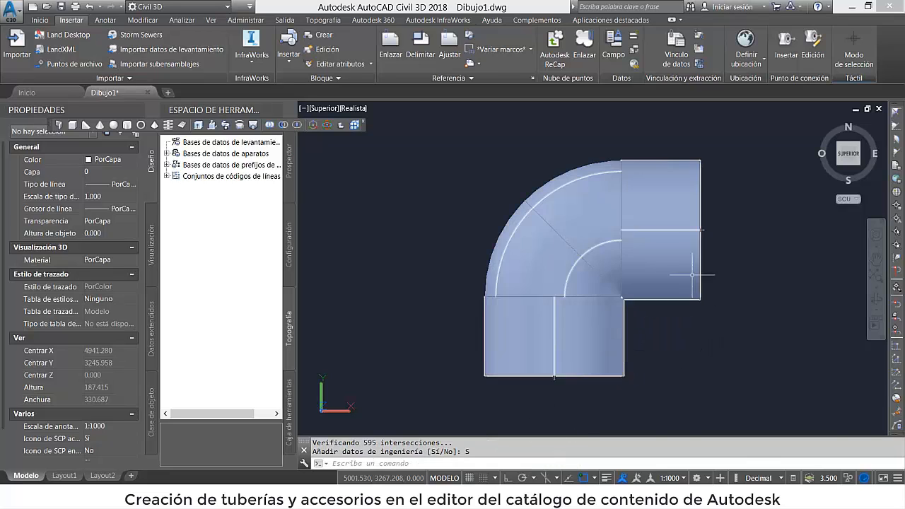
Examine the direction of the 3D arrows on the connection points at both ends of the elbow
scroll(696, 223, up, 3)
scroll(696, 223, up, 6)
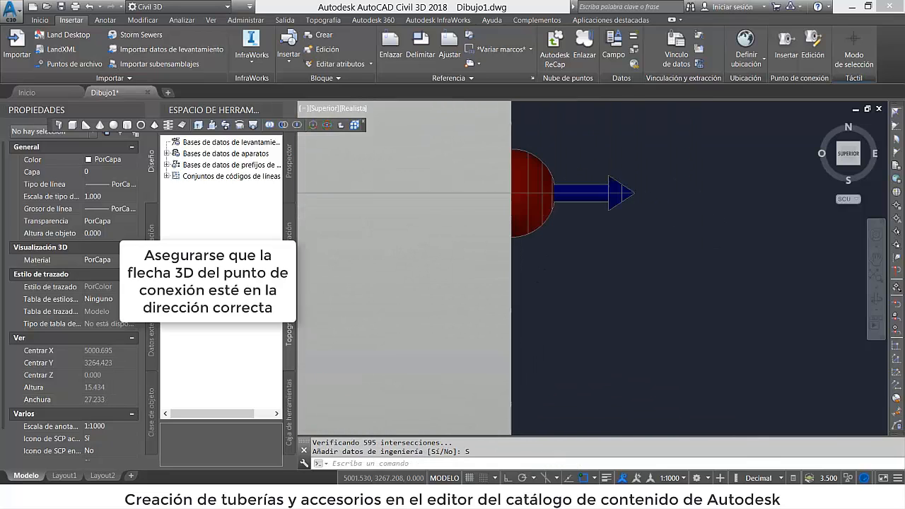
middle_drag(706, 221, 686, 277)
scroll(665, 276, down, 8)
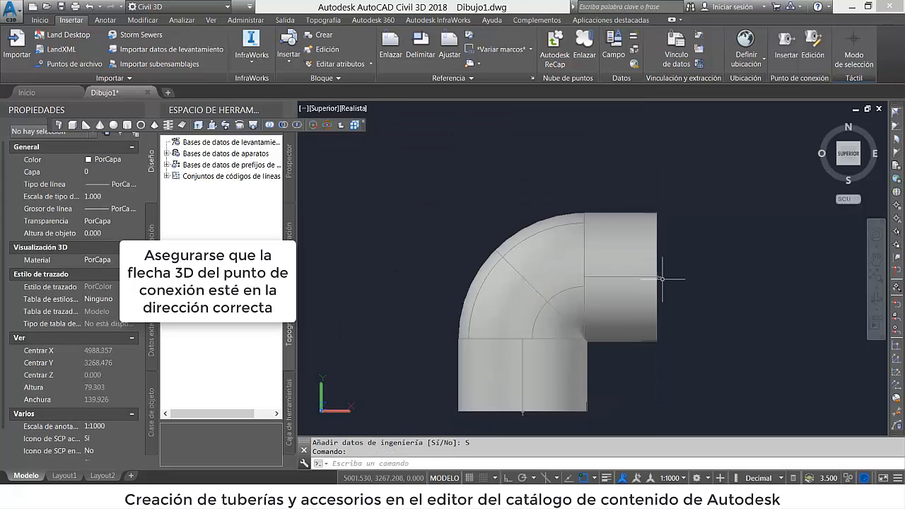
middle_drag(532, 396, 559, 296)
scroll(559, 295, up, 2)
scroll(512, 357, up, 3)
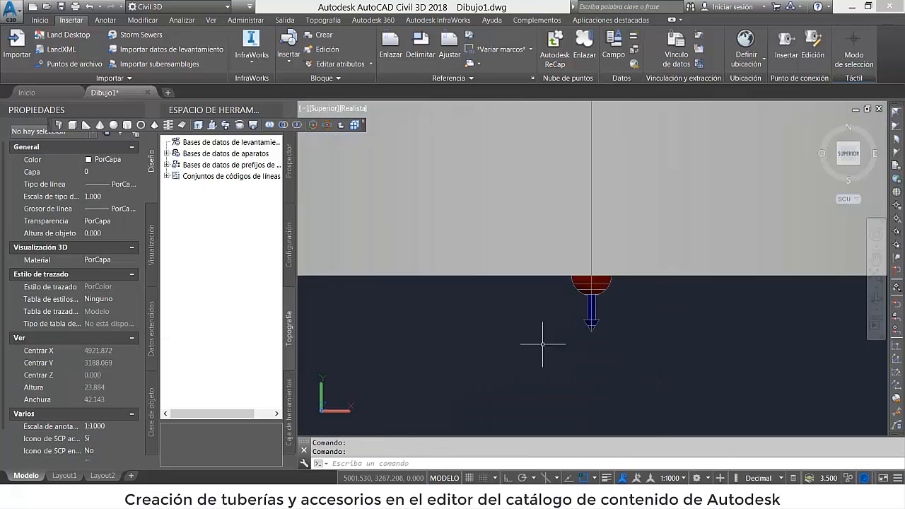
scroll(590, 321, down, 5)
scroll(615, 309, up, 2)
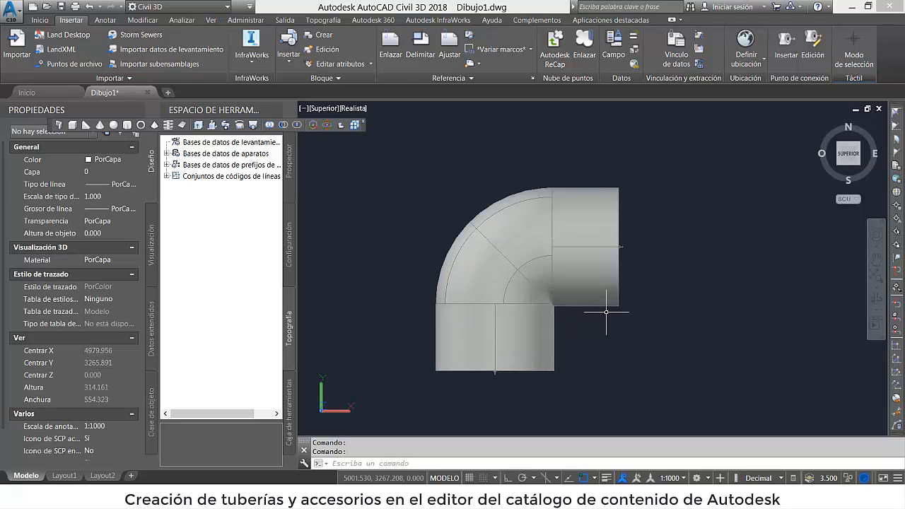
scroll(569, 334, up, 2)
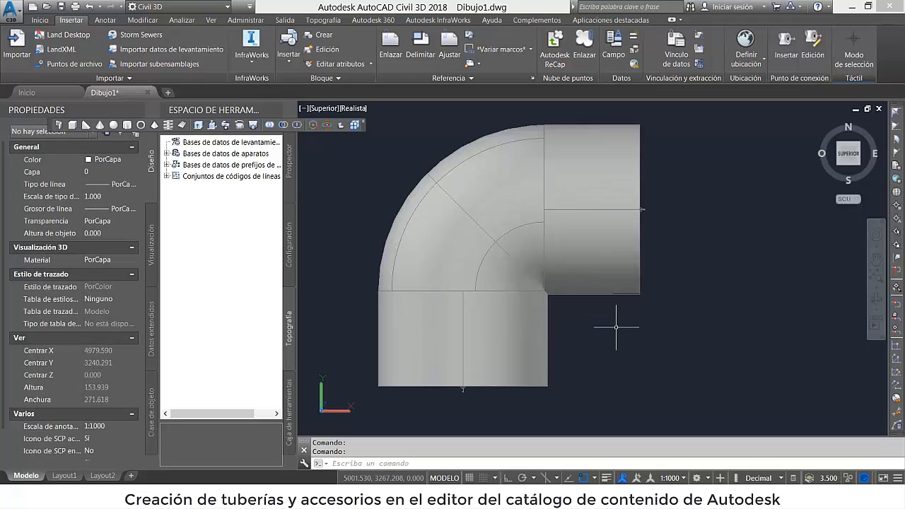
Run PUBLISHPARTCONTENT on the elbow solid and its centreline, using Millimeters and the Elbow part type
text(publish)
click(748, 360)
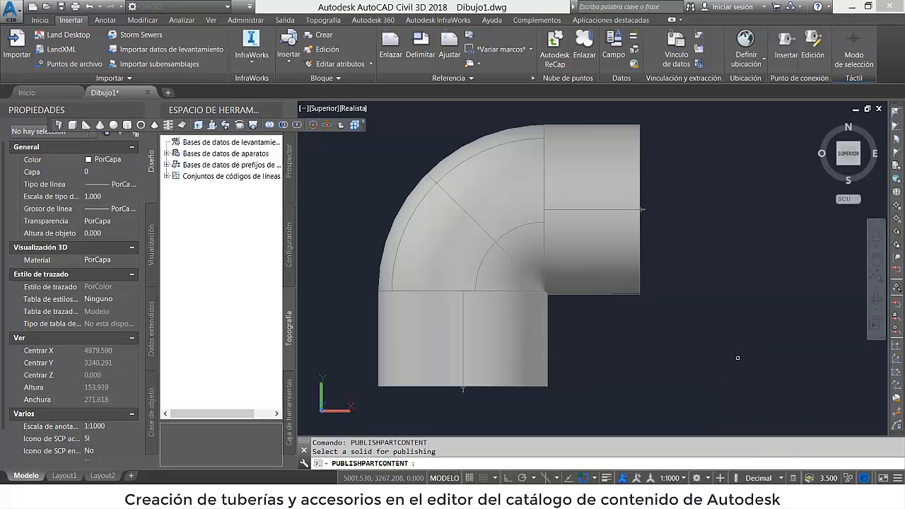
click(541, 338)
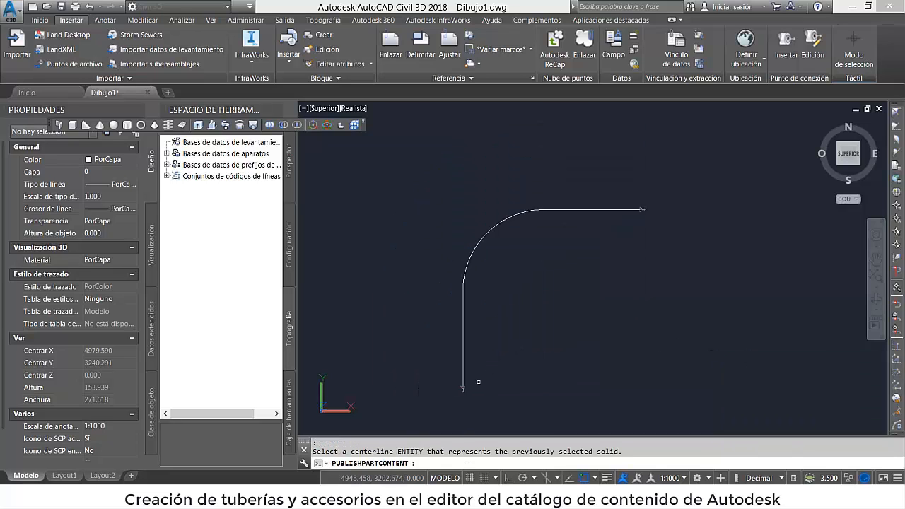
click(462, 366)
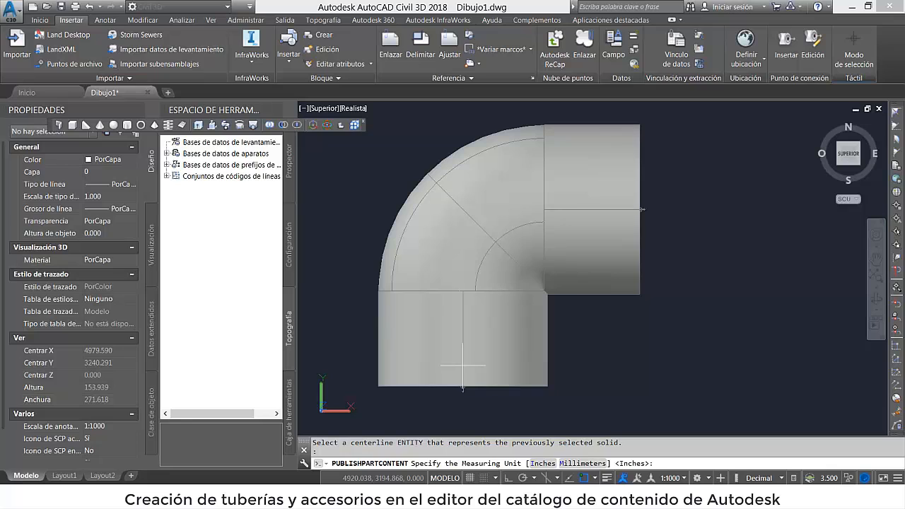
click(593, 463)
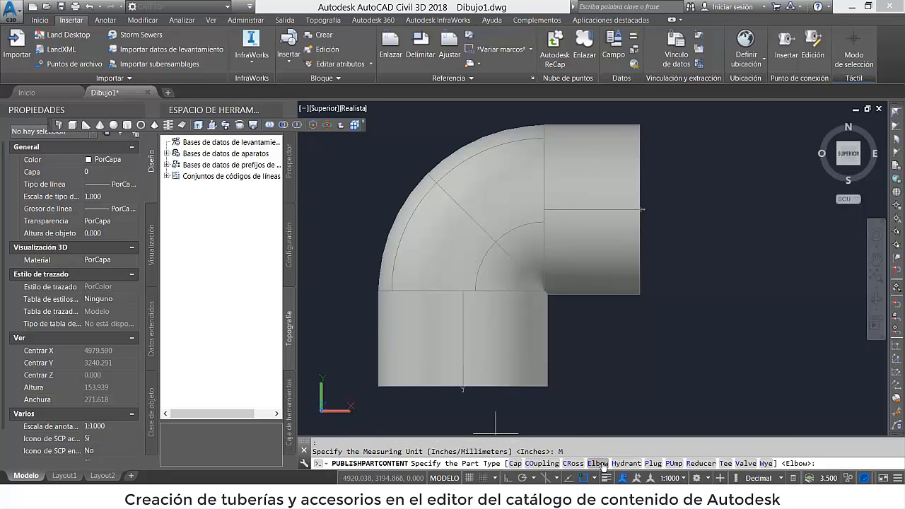
click(599, 464)
Save the CONTENT file as codos90_75mm in the codos90 folder of catalogo accesorios
double_click(375, 151)
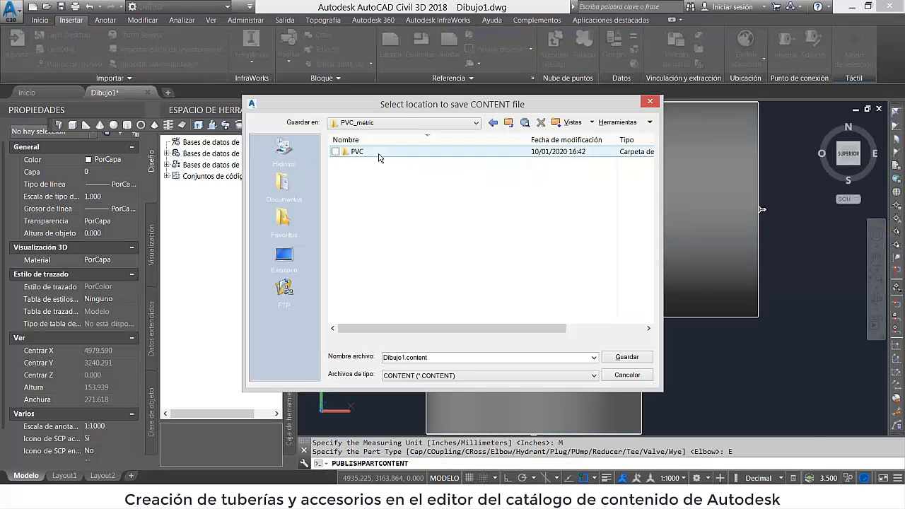
double_click(379, 152)
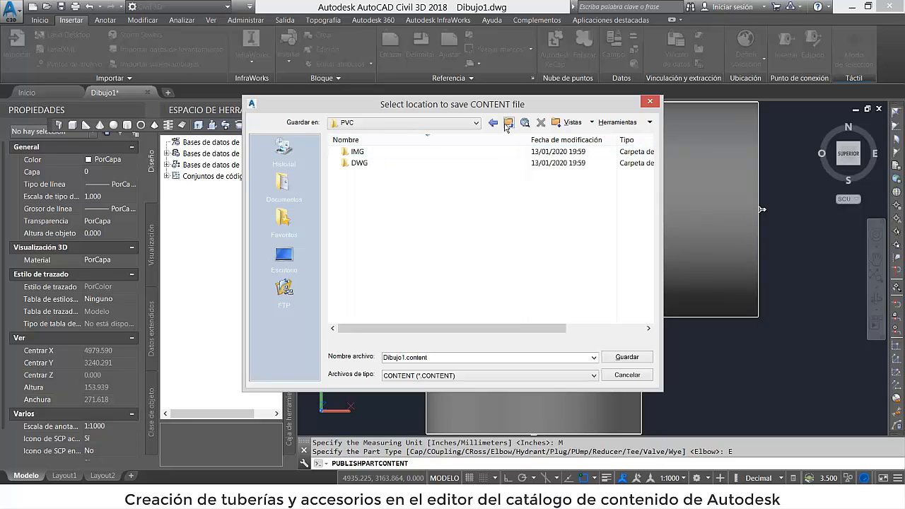
click(508, 123)
click(509, 123)
click(393, 175)
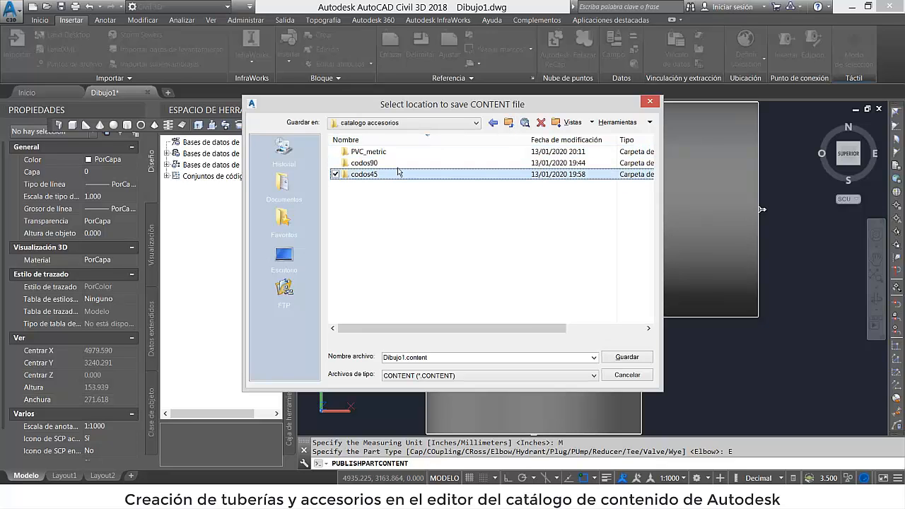
double_click(402, 164)
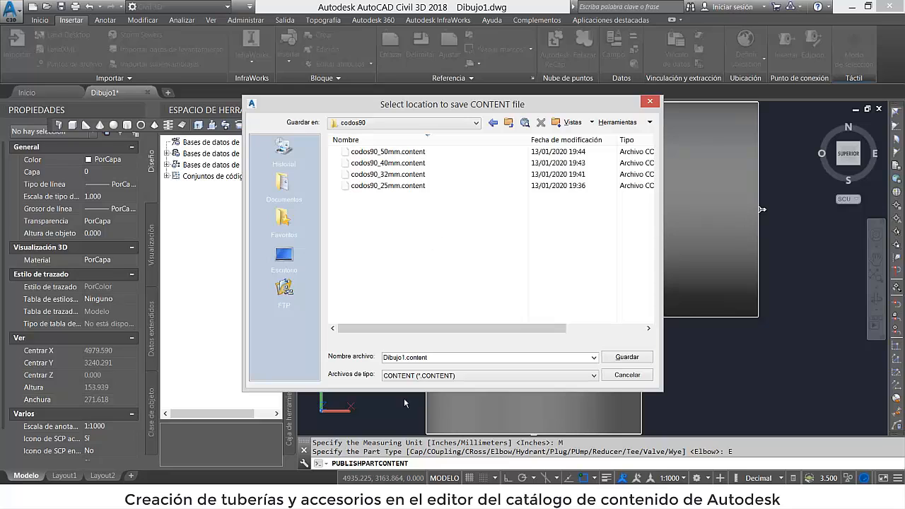
click(392, 152)
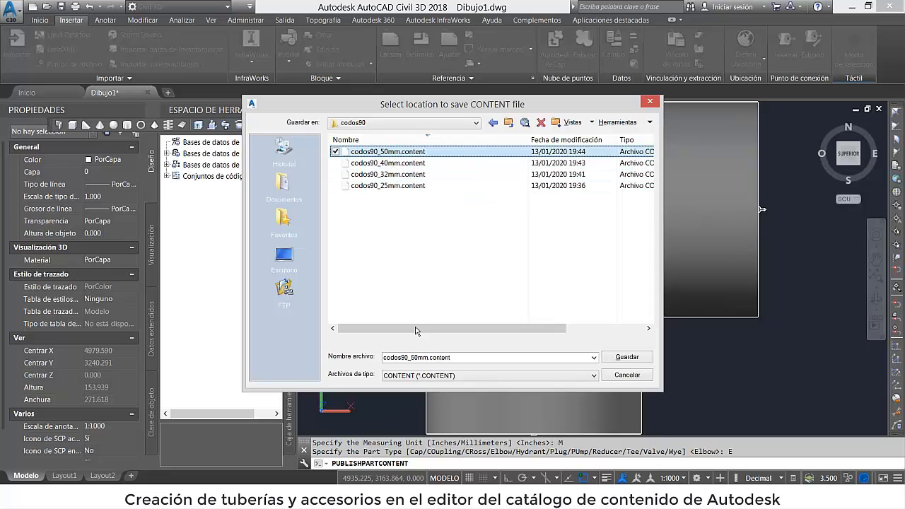
click(419, 358)
click(419, 357)
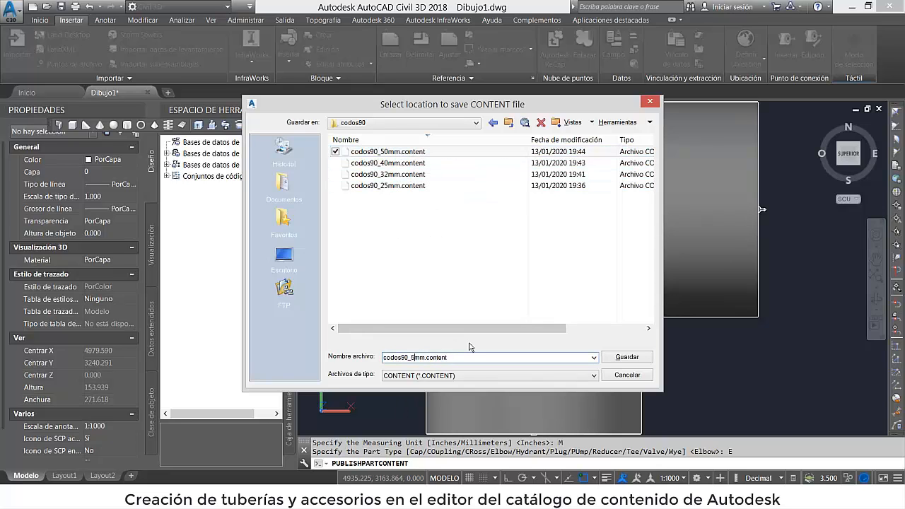
click(642, 360)
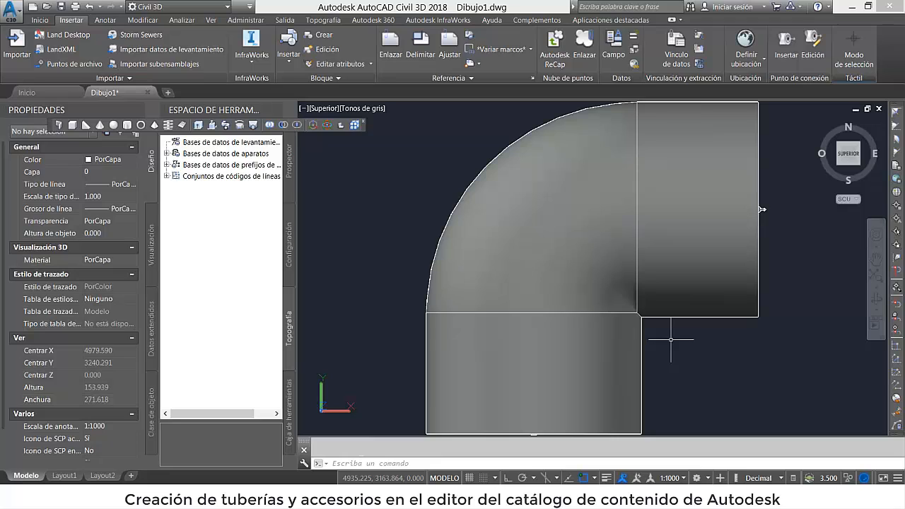
Start a new blank drawing and close the codos90_75mm drawing
scroll(671, 340, down, 3)
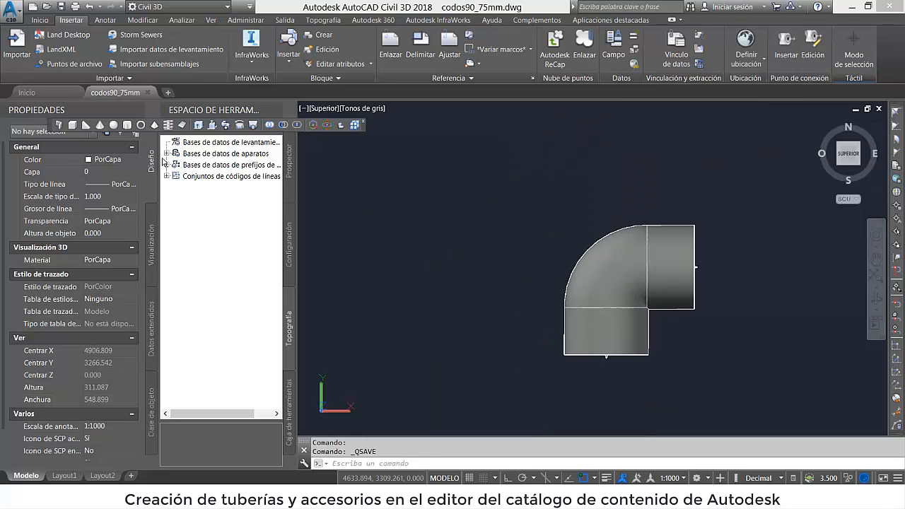
click(168, 94)
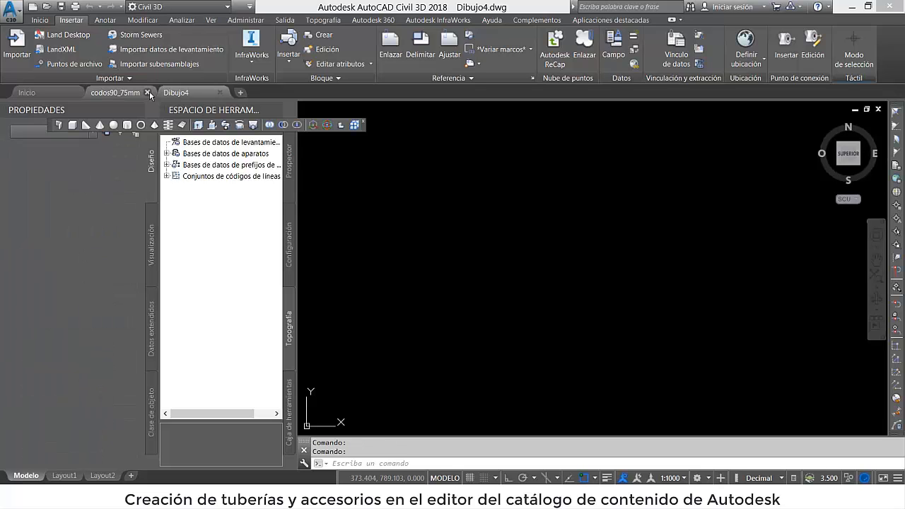
click(149, 93)
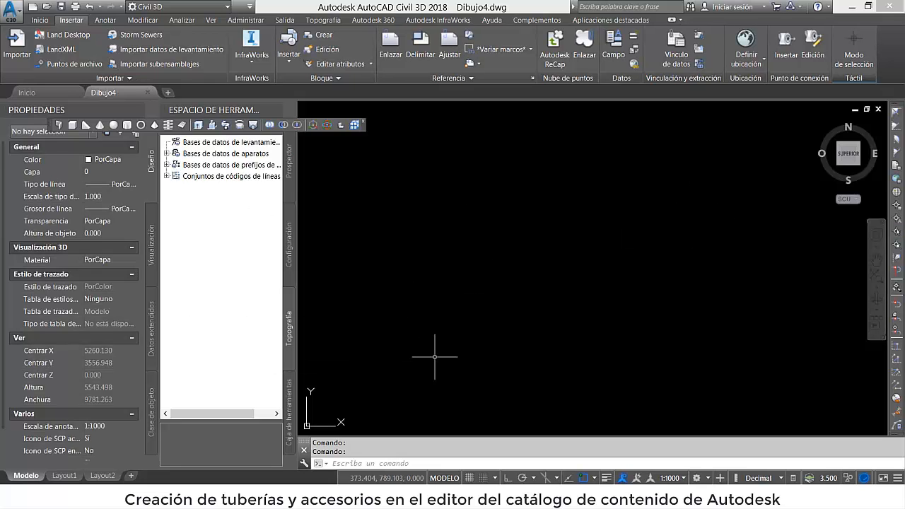
Draw a vertical line 44 units long upward from a picked point, with ortho on
text(L)
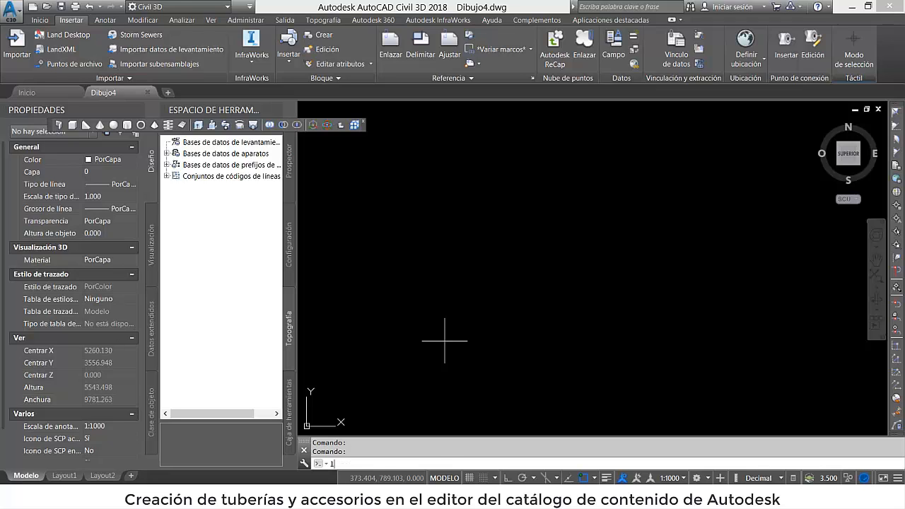
key(Return)
click(458, 320)
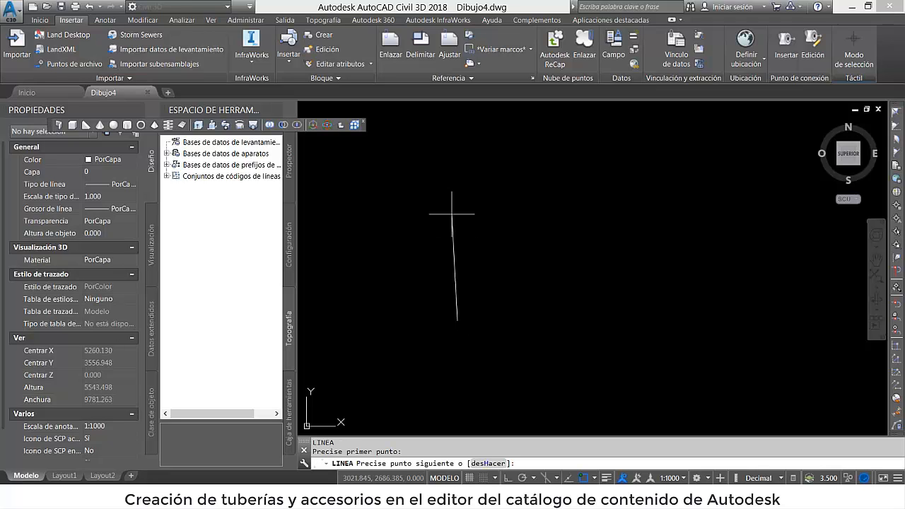
click(521, 478)
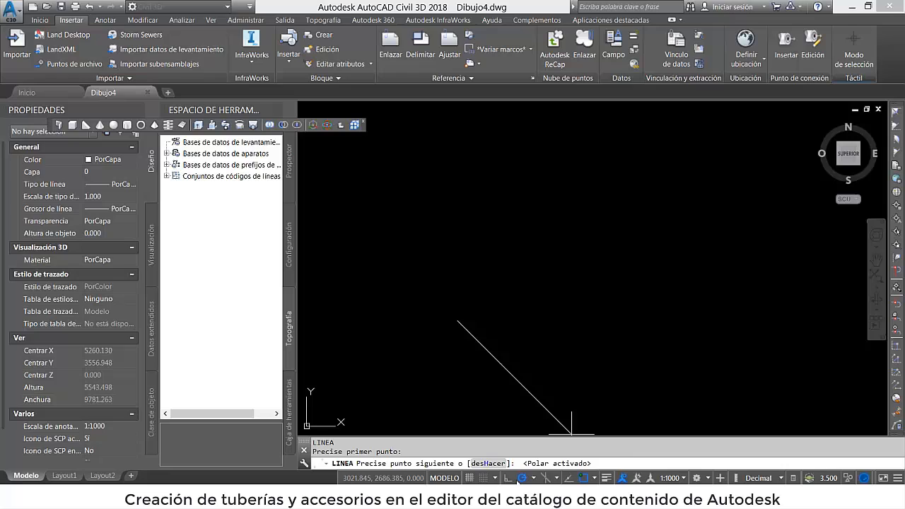
click(521, 478)
click(508, 478)
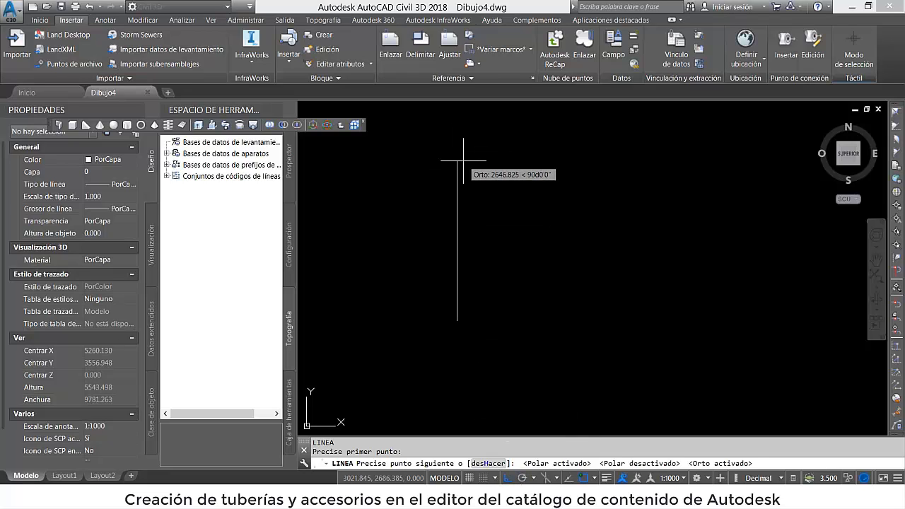
text(44)
key(Return)
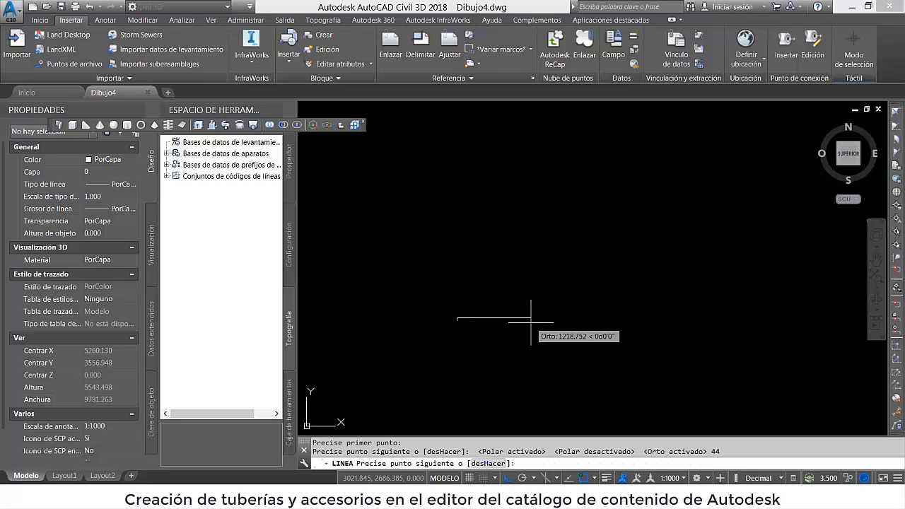
Complete the rectangle with a 75-unit horizontal side and a 44-unit downward side, closing it at the starting point
key(Return)
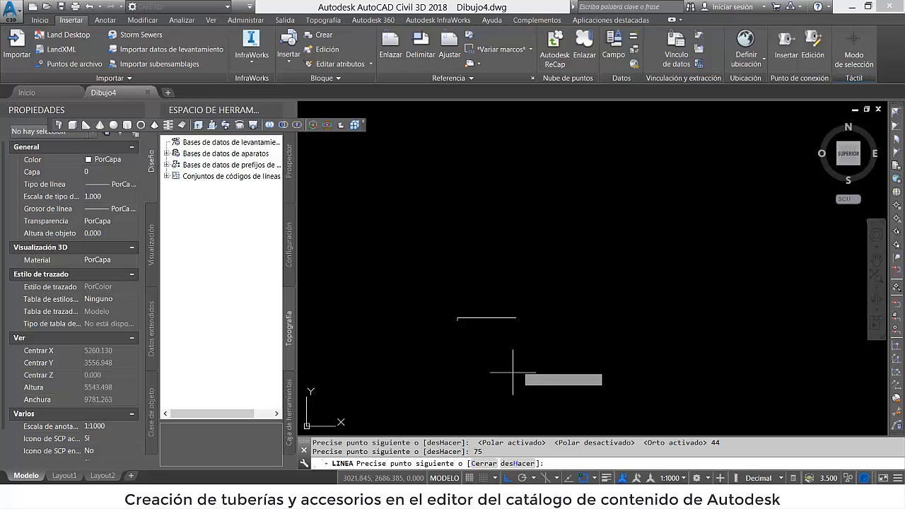
text(44)
key(Return)
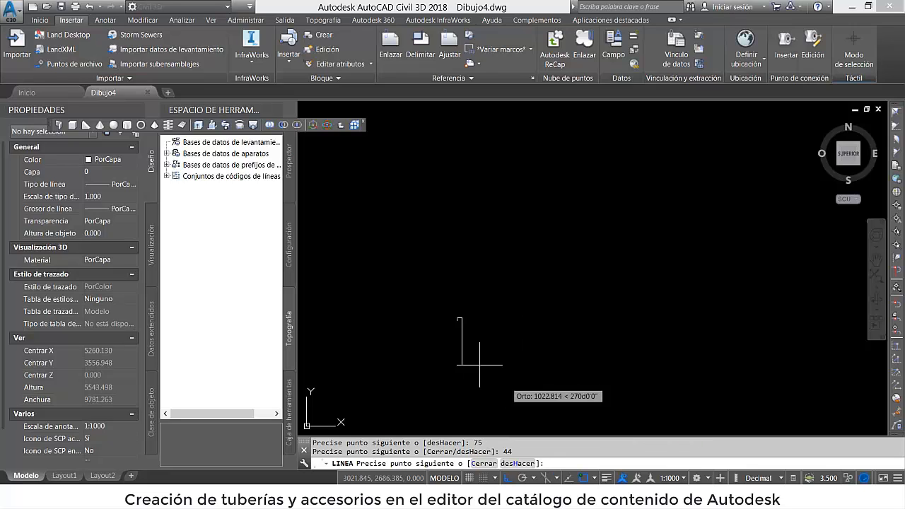
click(411, 255)
key(Return)
scroll(627, 231, down, 6)
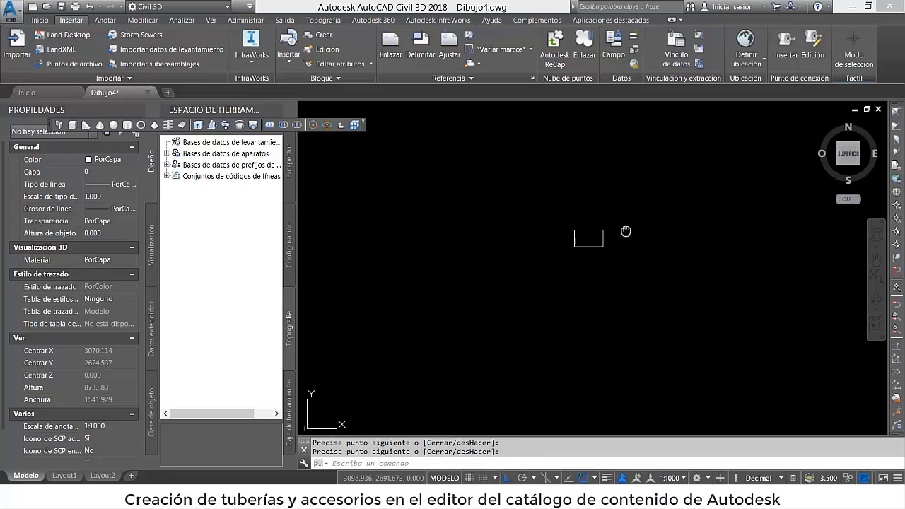
scroll(610, 248, up, 4)
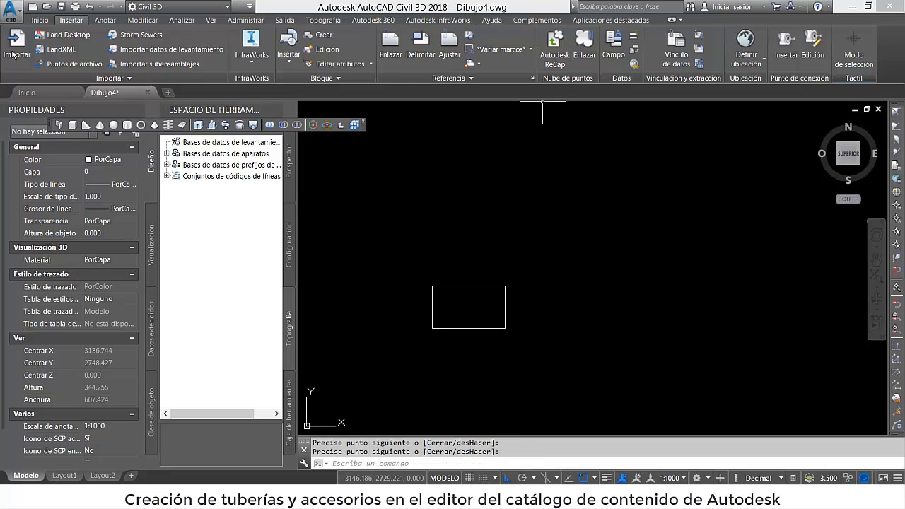
Draw a line by deflection from the rectangle's upper-right corner, using its right side as reference and a 45-degree angle
click(39, 19)
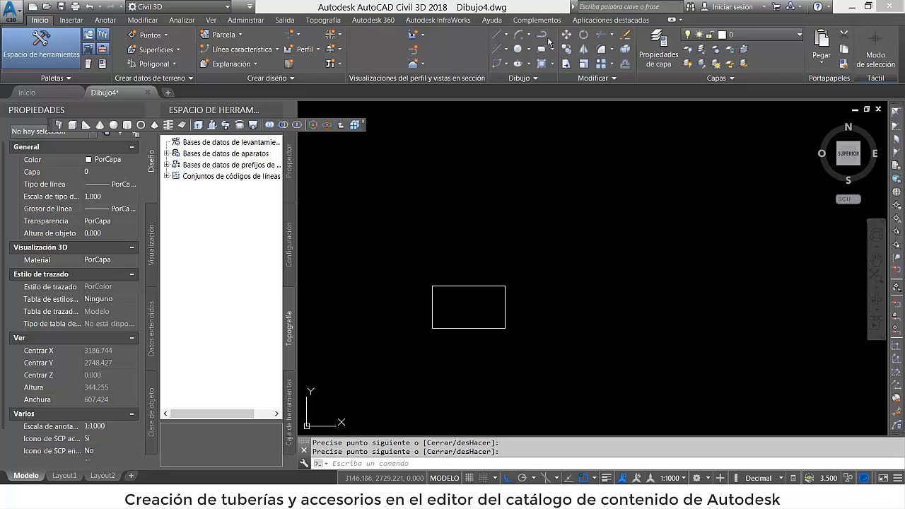
click(506, 35)
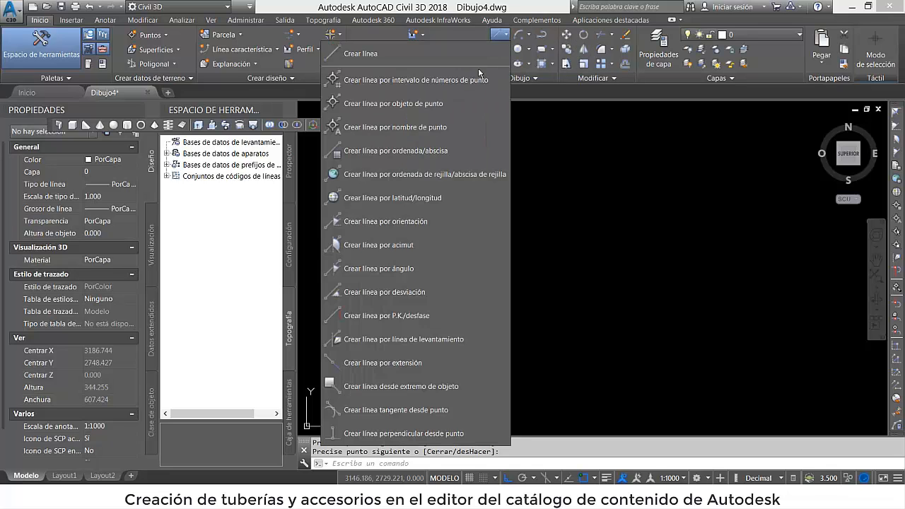
click(401, 292)
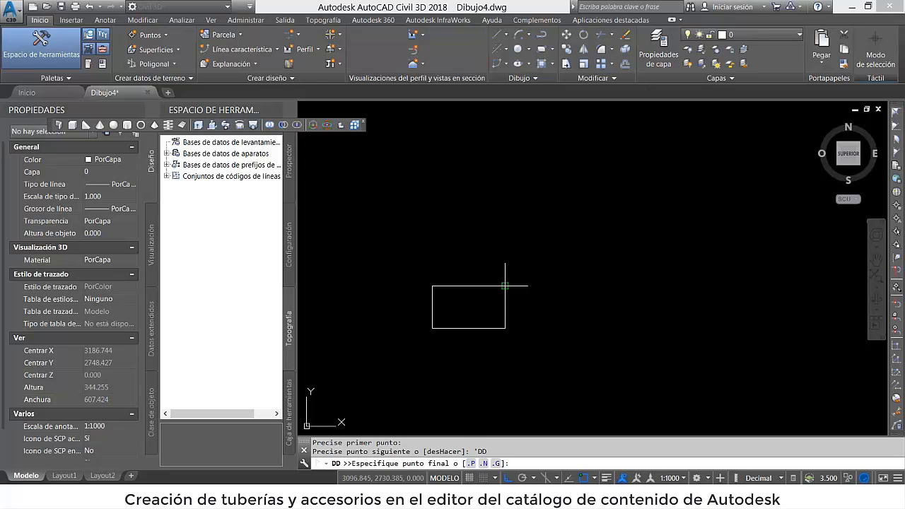
click(505, 328)
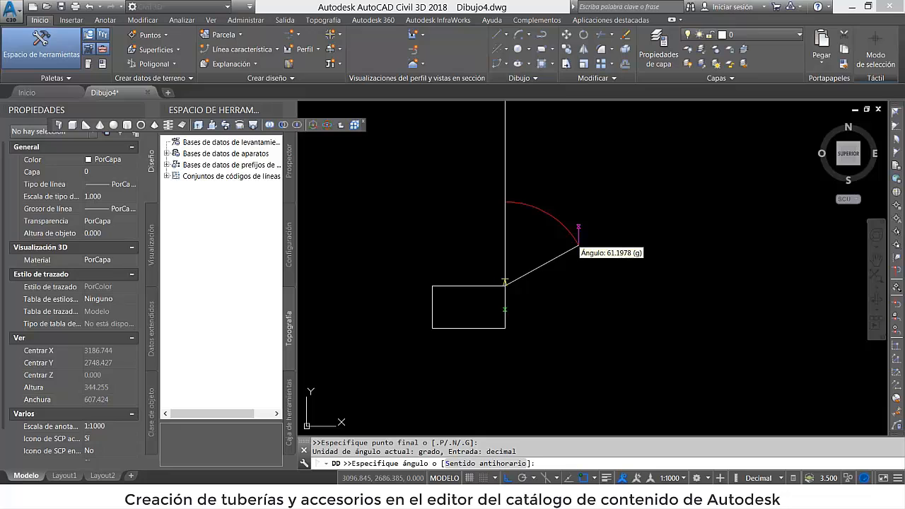
key(Return)
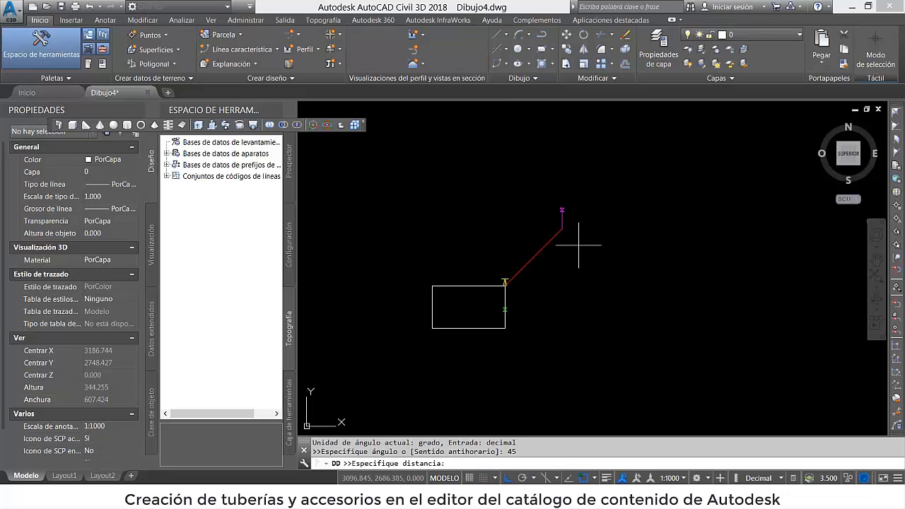
click(566, 236)
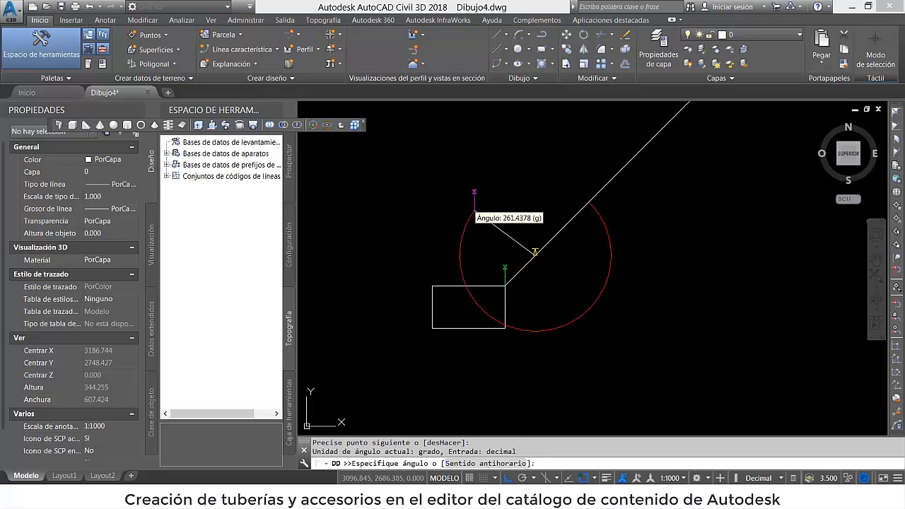
Continue the tilted rectangle with two sides at 270-degree deflections and close it at the corner shared with the first rectangle
key(Return)
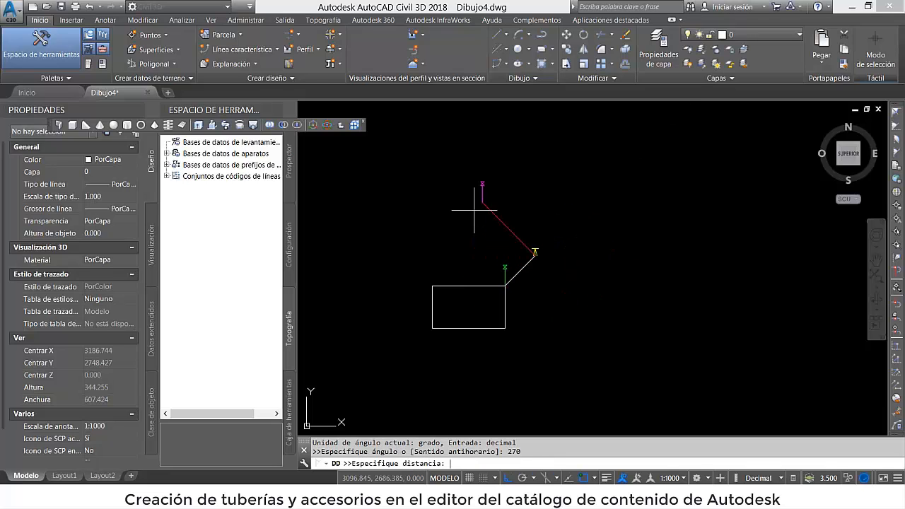
click(474, 210)
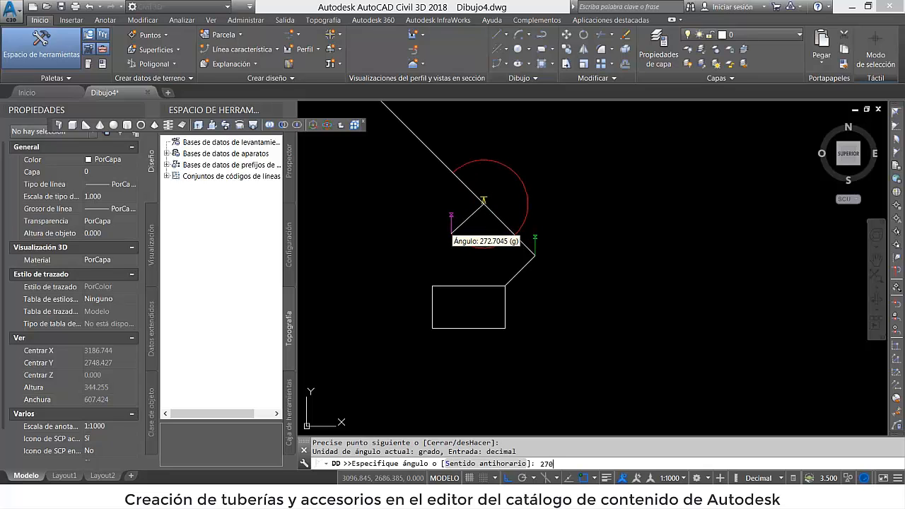
text(270)
key(Return)
click(453, 231)
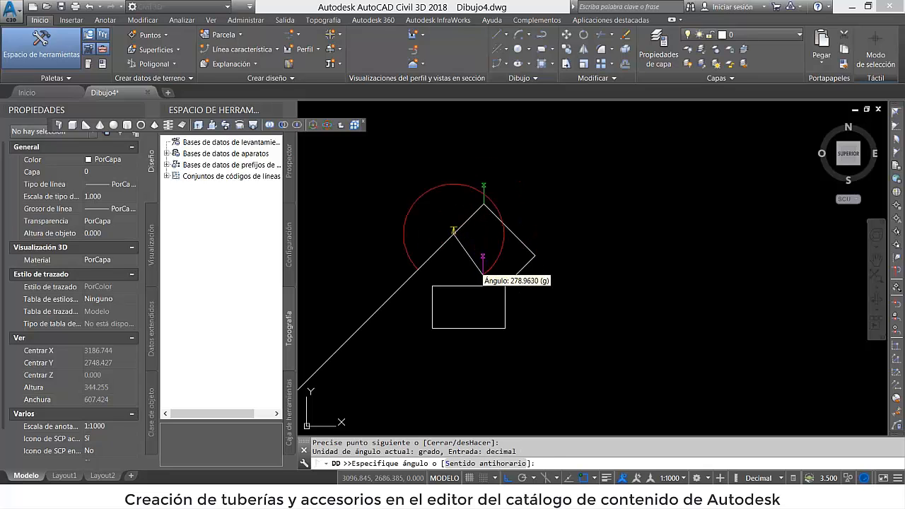
key(Escape)
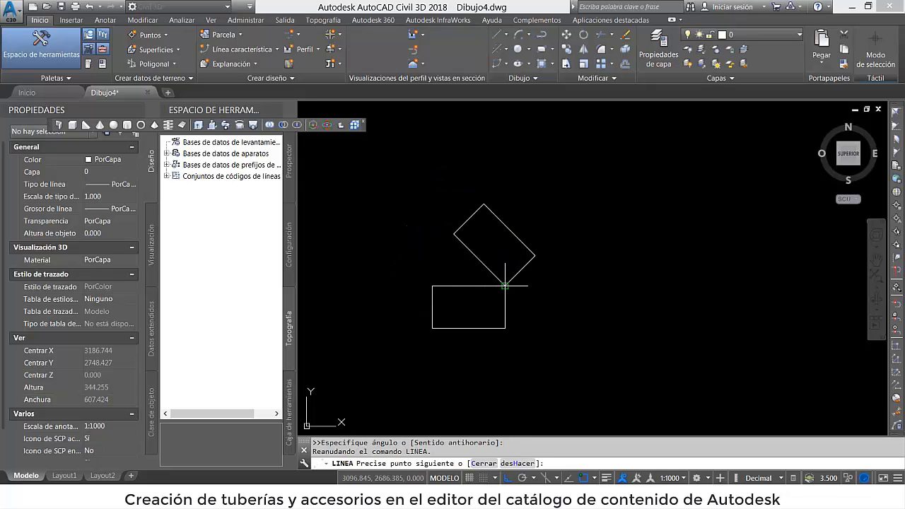
key(Return)
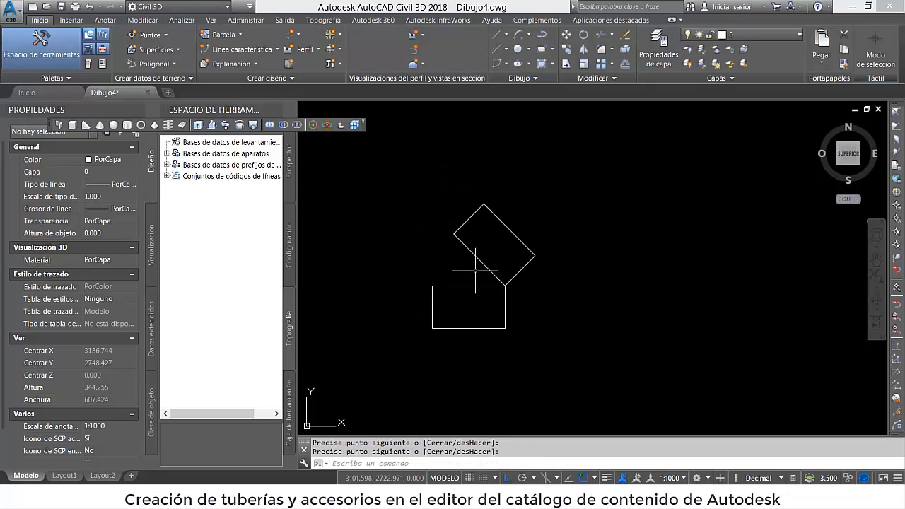
Draw the elbow's outer arc between the two rectangles' outer corners, centred on their shared corner
click(520, 34)
click(454, 231)
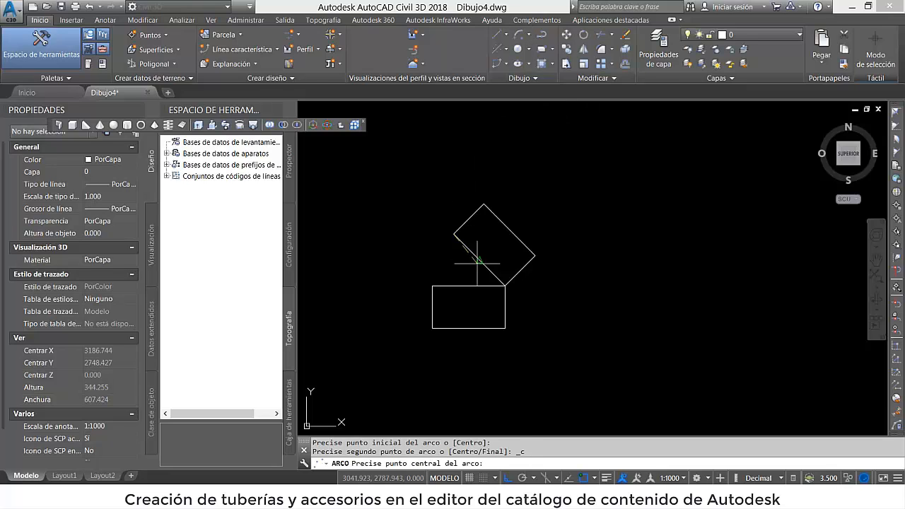
click(505, 286)
click(433, 284)
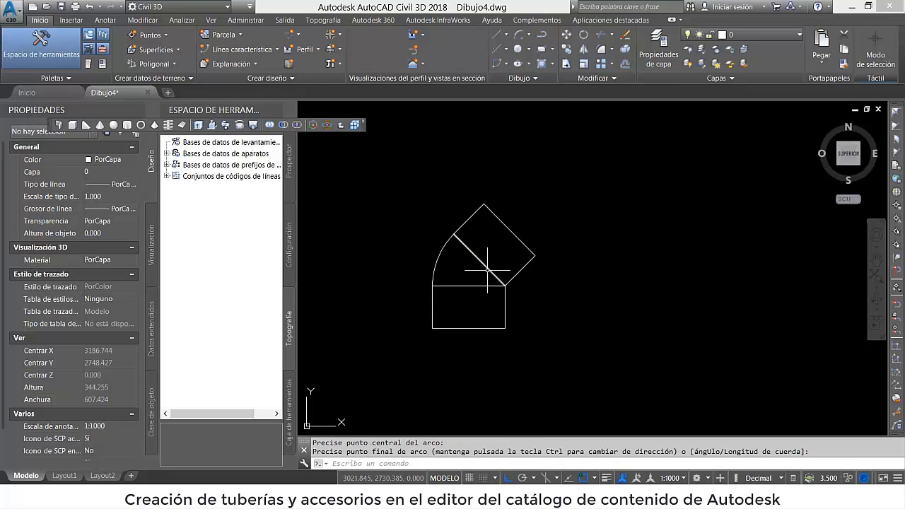
Draw a centreline through the tilted rectangle between the midpoints of its two long sides
text(l)
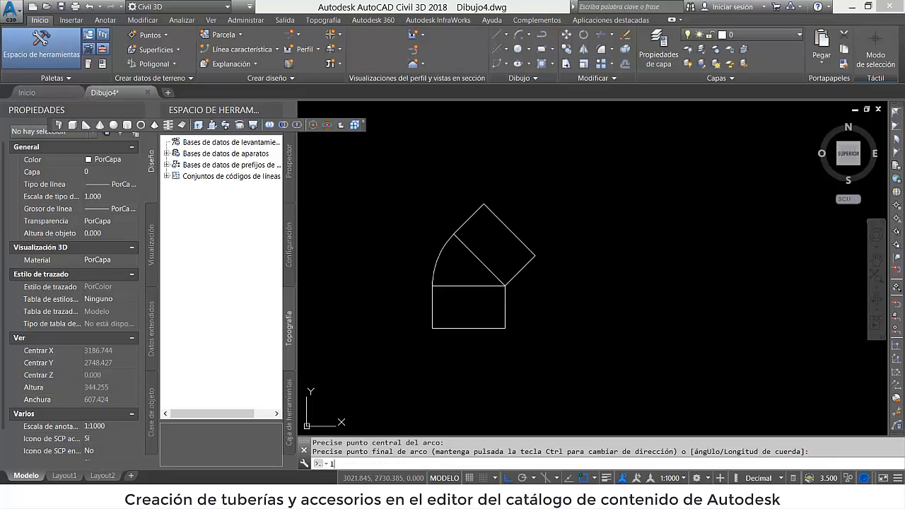
key(Return)
click(479, 259)
click(510, 230)
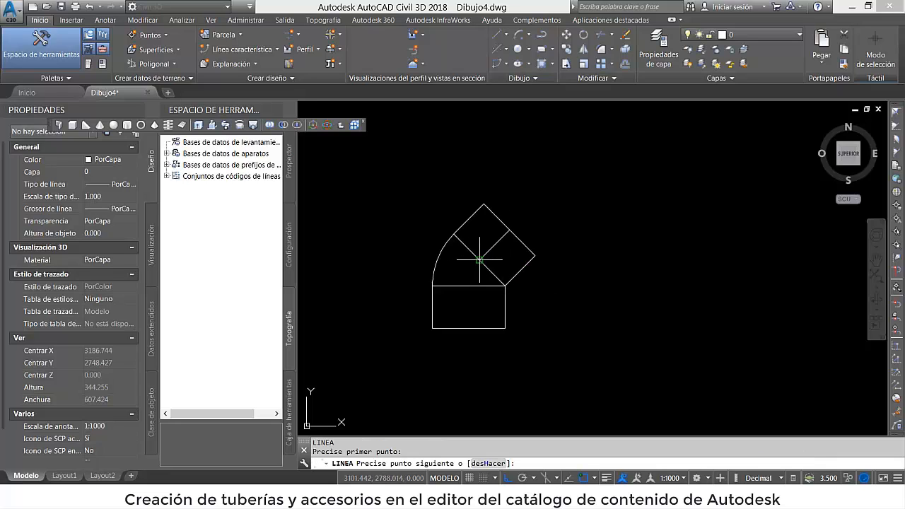
key(Return)
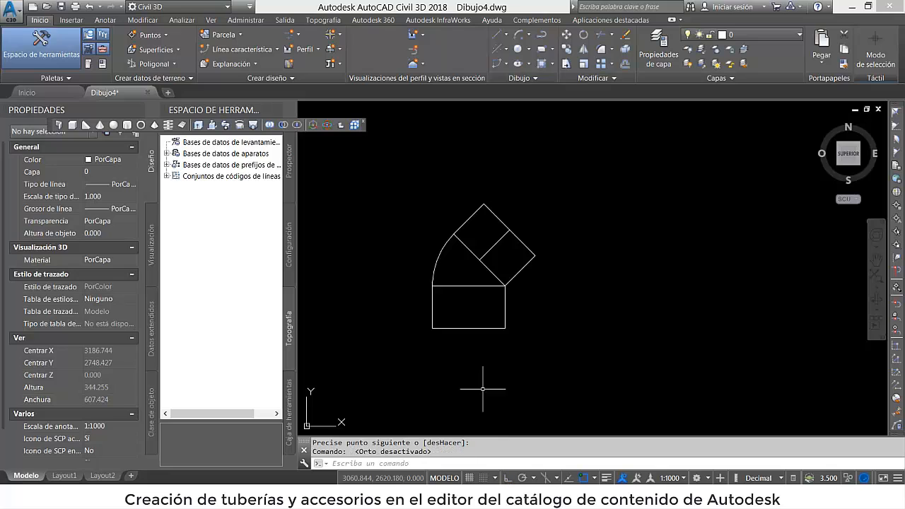
Draw a vertical centreline through the lower rectangle between the midpoints of its two horizontal sides
text(l)
key(Return)
click(468, 329)
click(469, 286)
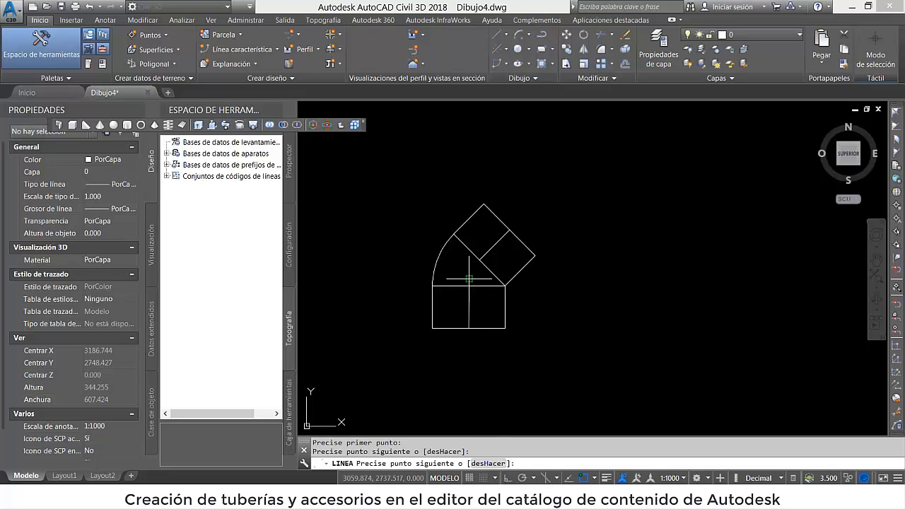
key(ctrl+z)
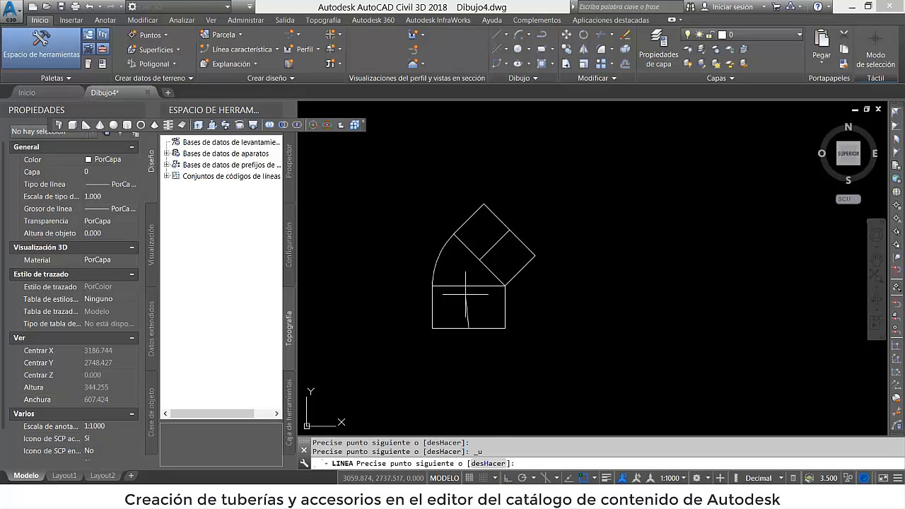
click(469, 286)
key(Escape)
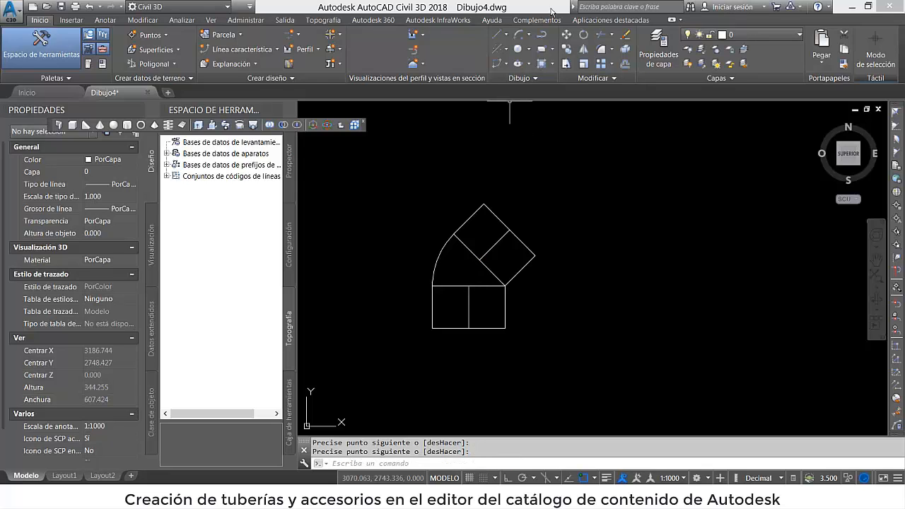
Draw an arc connecting the inner ends of the two centrelines, centred on the rectangles' shared corner
click(518, 34)
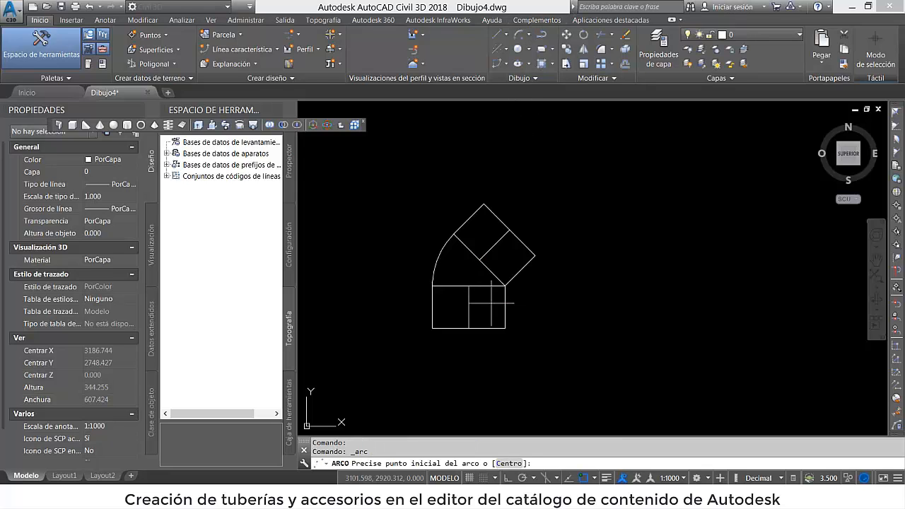
click(479, 260)
click(504, 285)
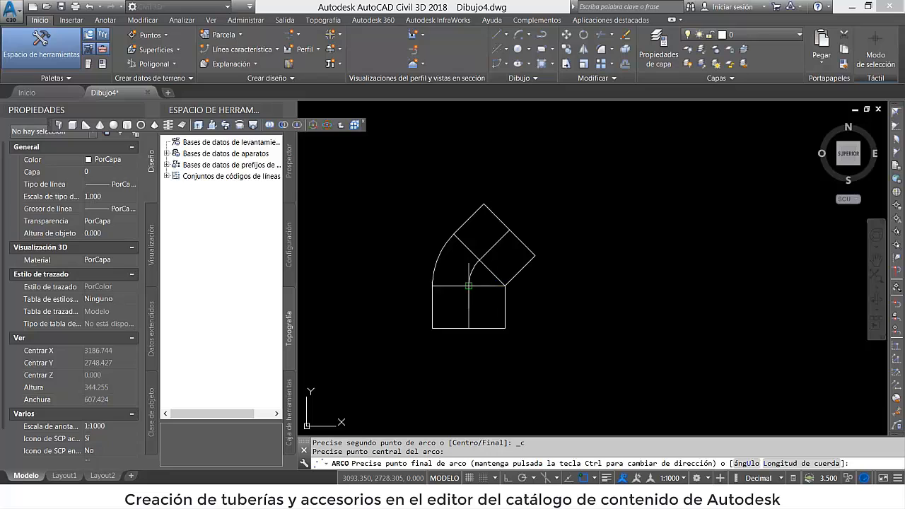
click(481, 263)
Join the two centrelines and the arc between them into one polyline with UNIR
click(477, 313)
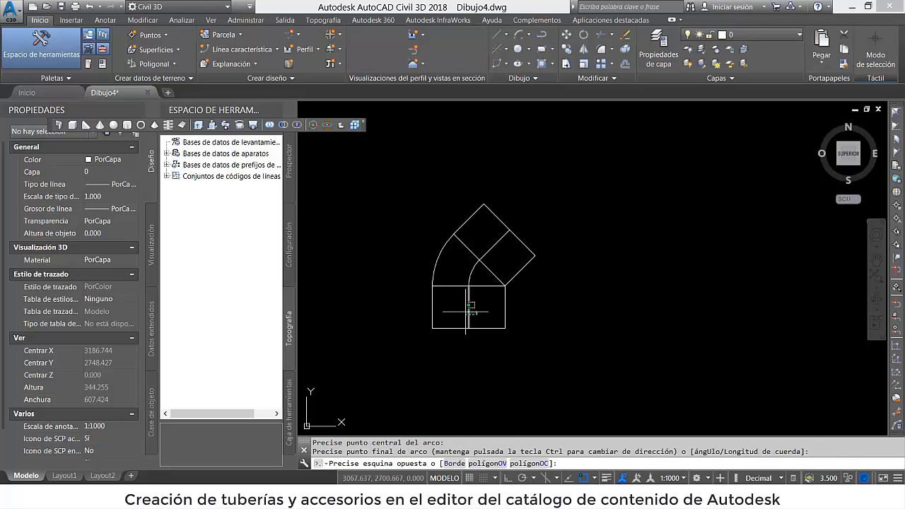
click(466, 309)
click(472, 270)
click(501, 247)
click(486, 245)
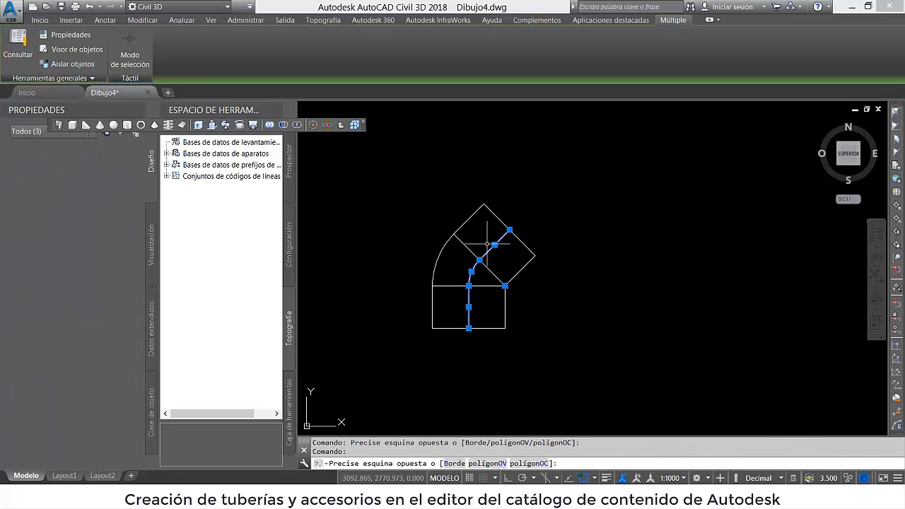
text(uni)
key(Return)
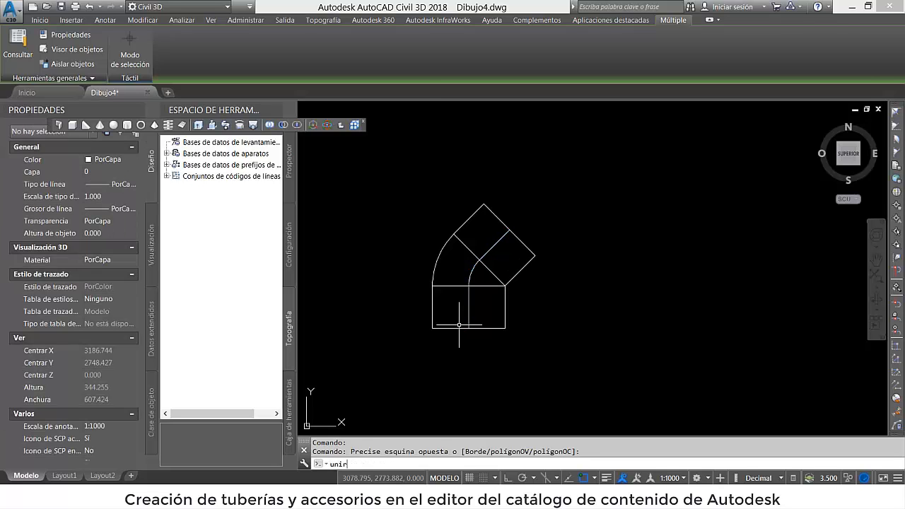
Copy the joined centreline polyline and paste the duplicate in the empty space above the elbow outline
middle_drag(461, 324, 442, 394)
click(449, 383)
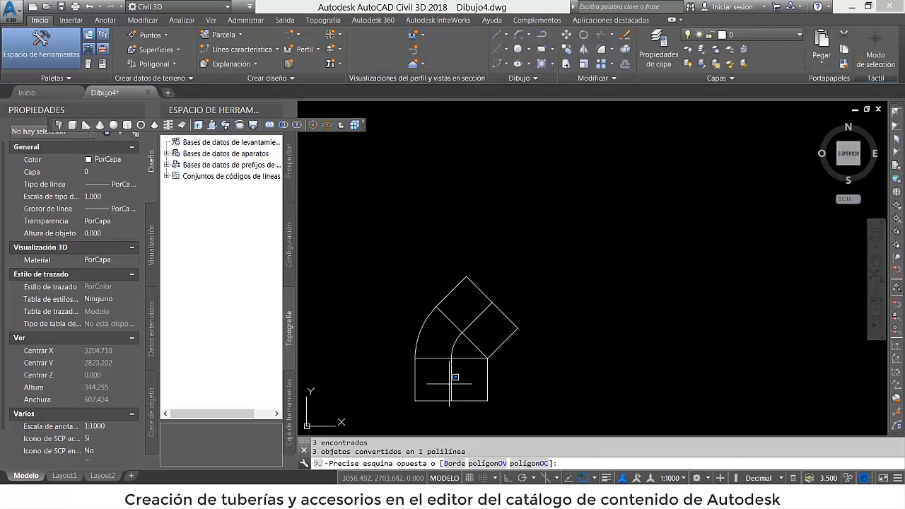
click(466, 380)
click(467, 379)
click(448, 377)
middle_drag(453, 318, 449, 389)
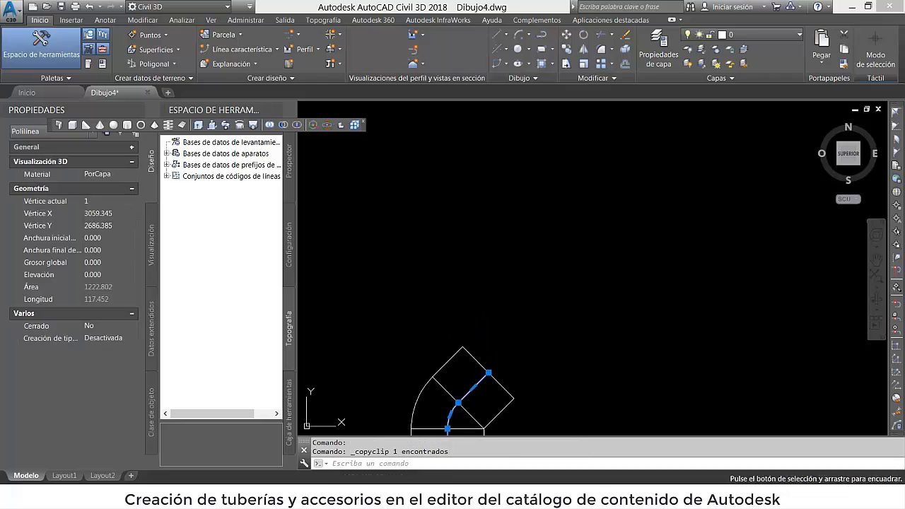
key(ctrl+c)
key(ctrl+v)
middle_drag(484, 249, 513, 296)
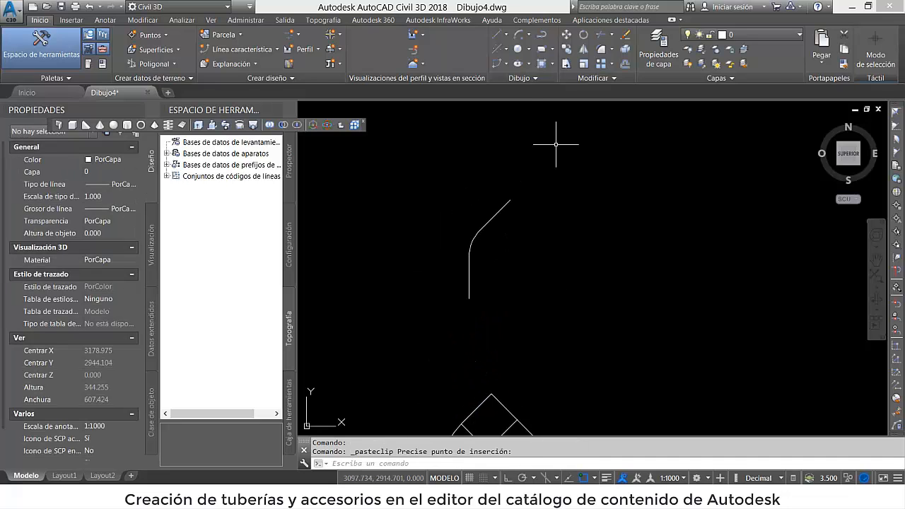
key(Escape)
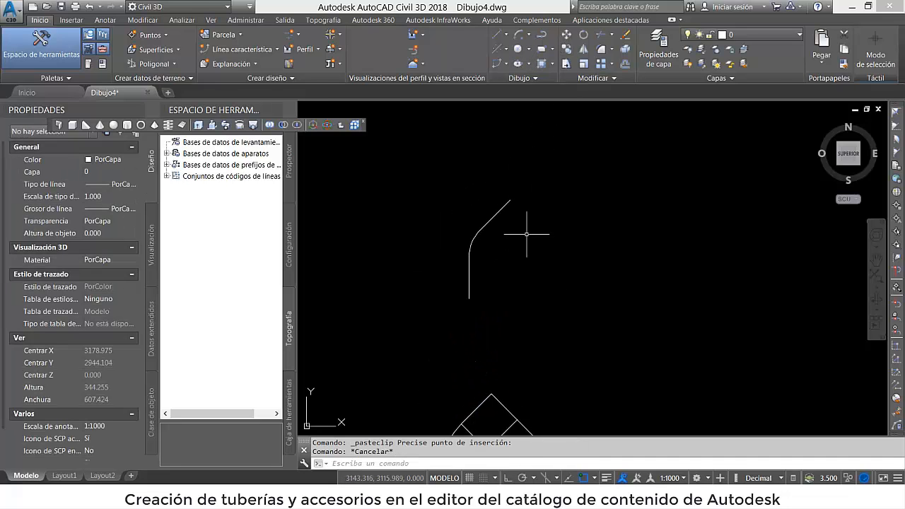
Draw a circle 75 mm in diameter in the empty space beside the copied centreline polyline
text(cir)
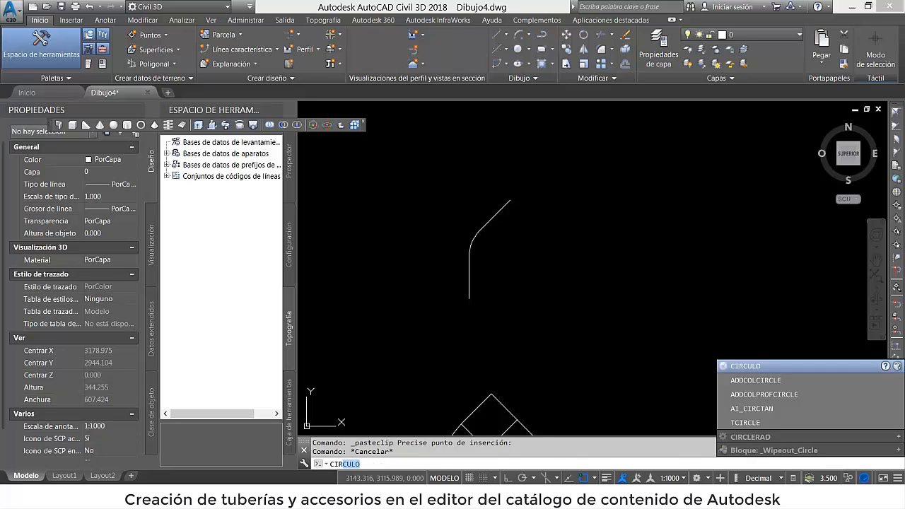
key(Return)
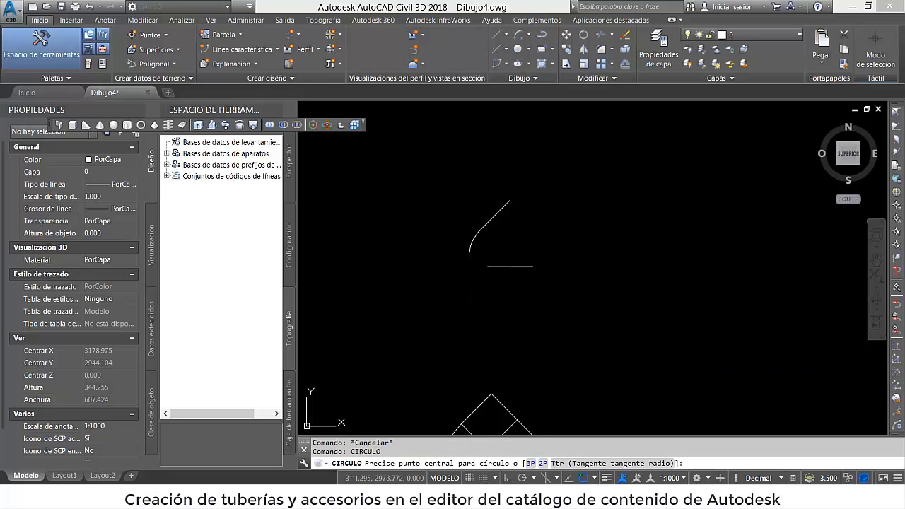
click(632, 260)
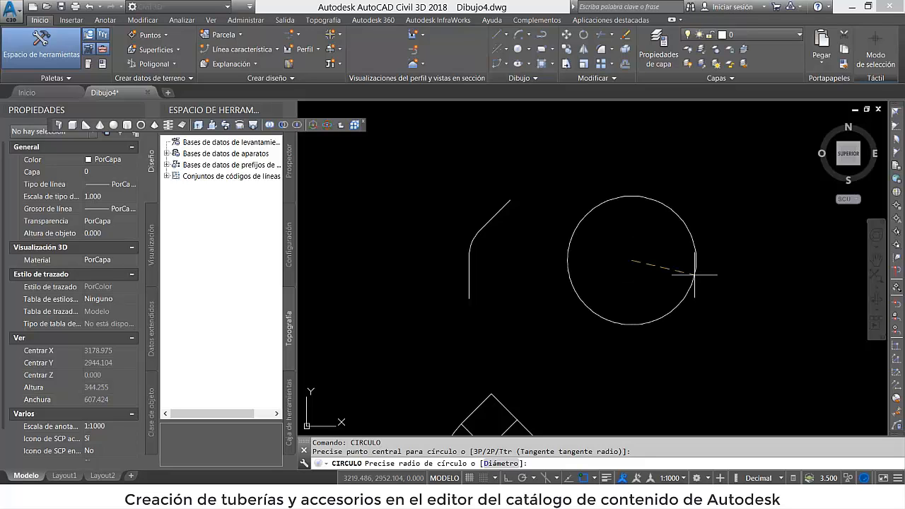
key(Return)
text(75)
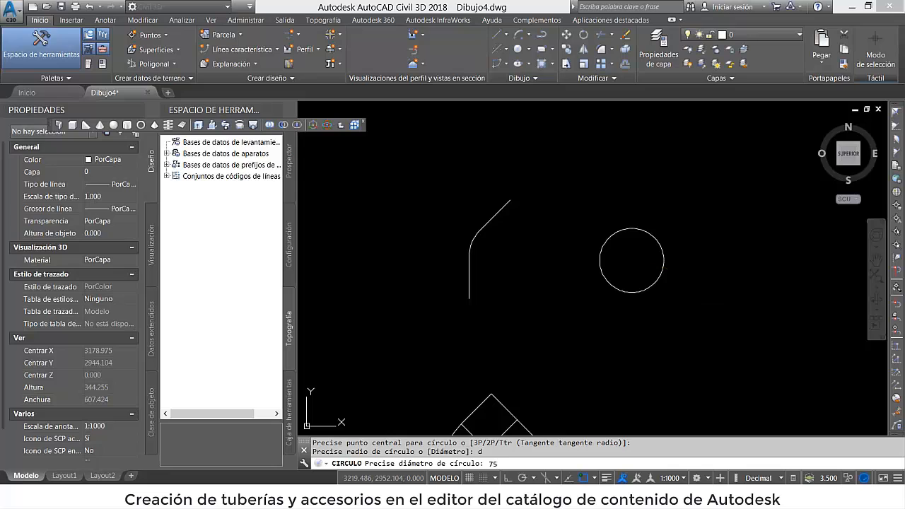
key(Return)
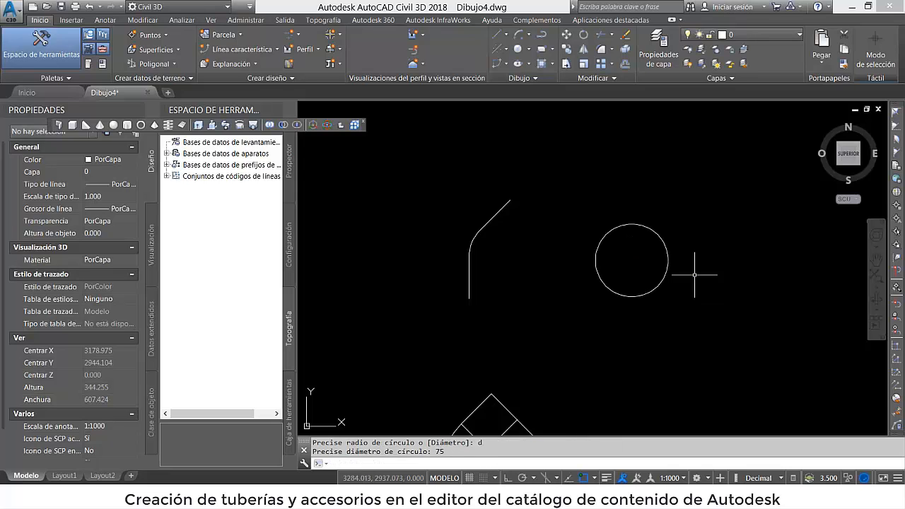
key(Return)
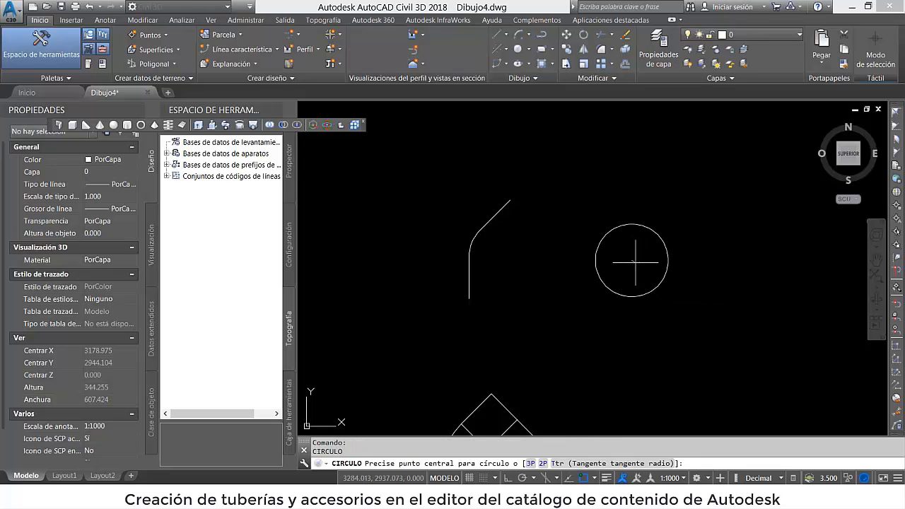
click(633, 261)
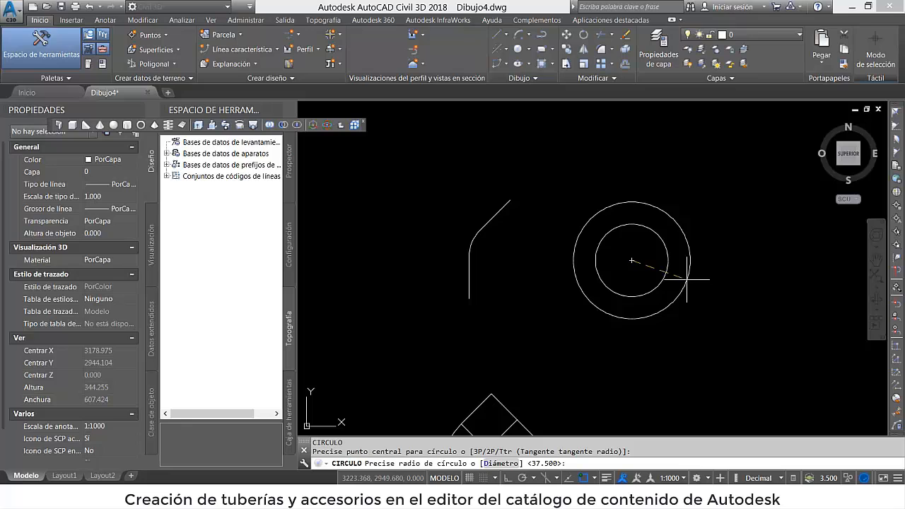
key(Return)
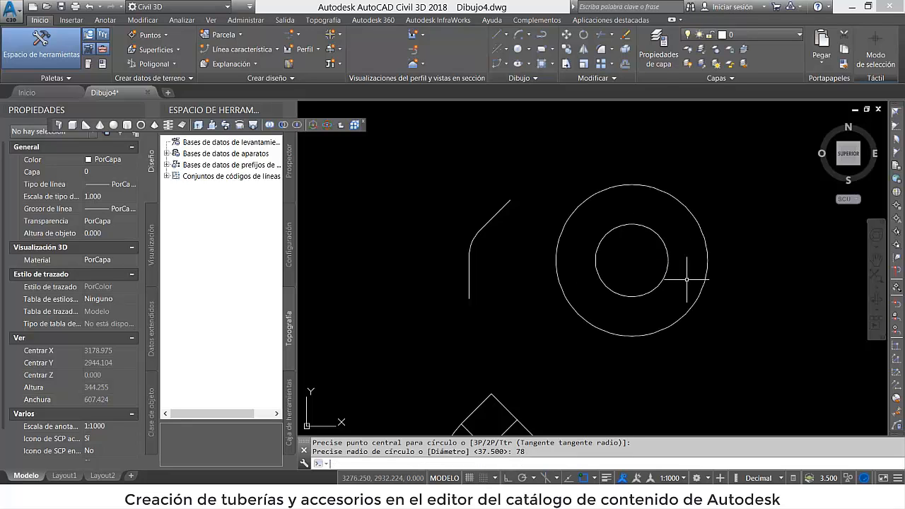
key(ctrl+z)
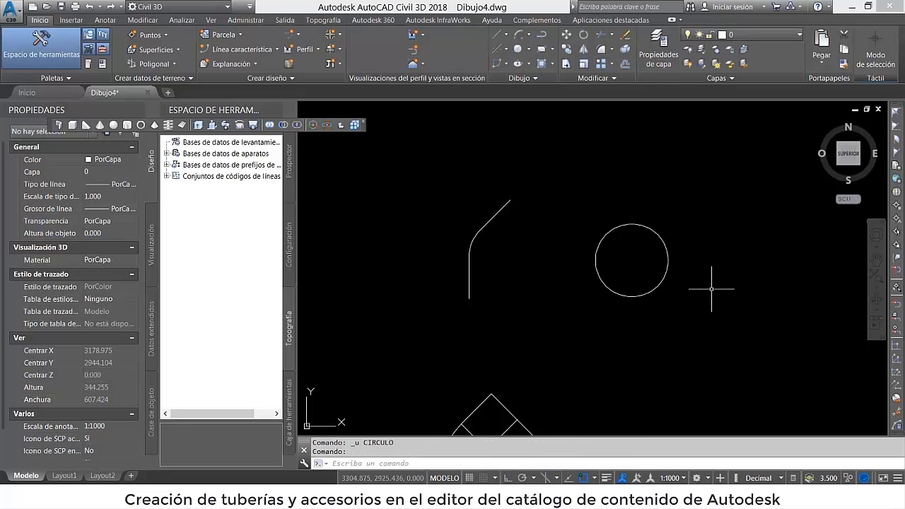
Draw a concentric circle 78 mm in diameter around the 75 mm circle
text(c)
key(Return)
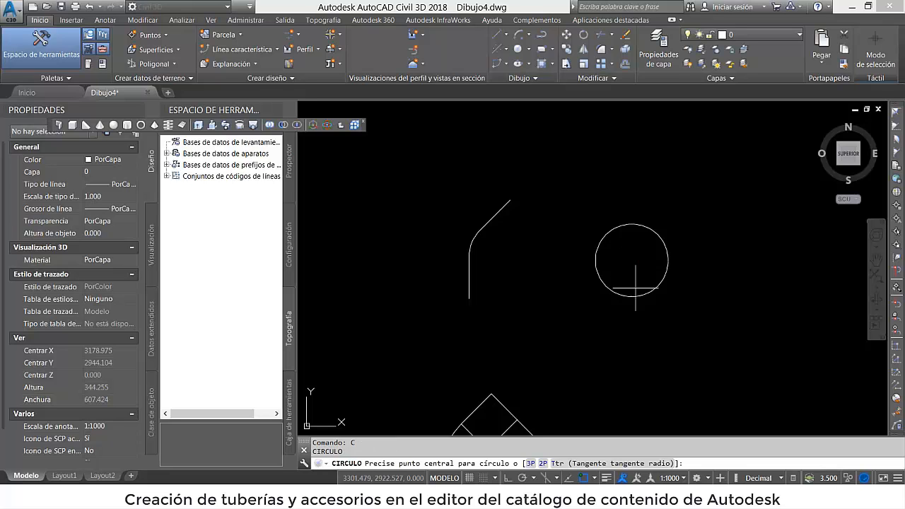
click(631, 261)
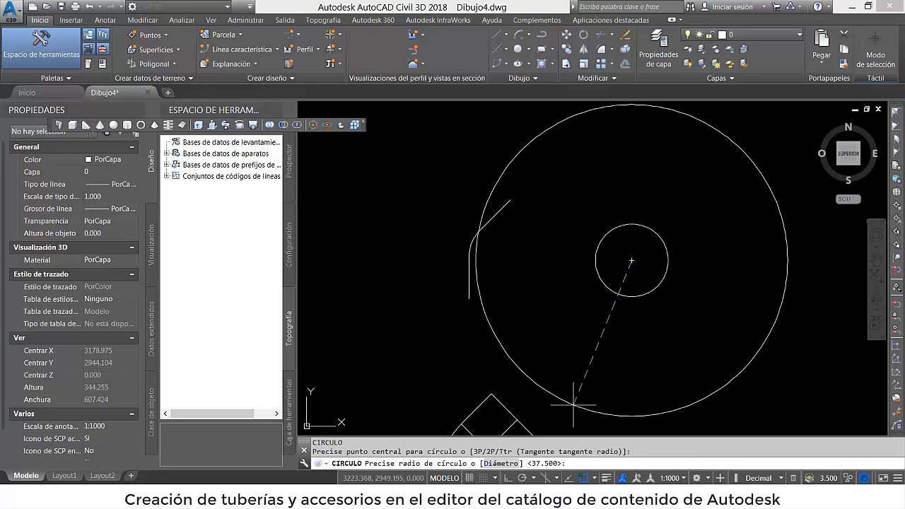
text(d)
key(Return)
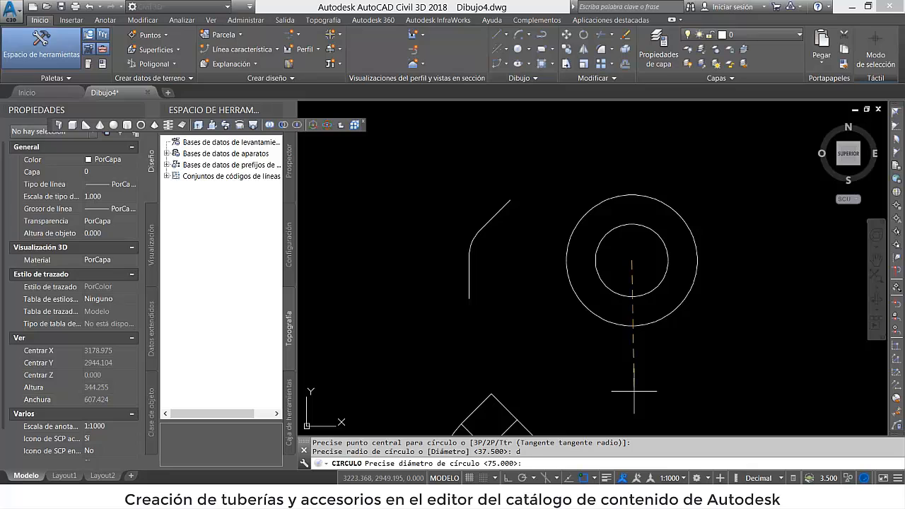
text(78)
key(Return)
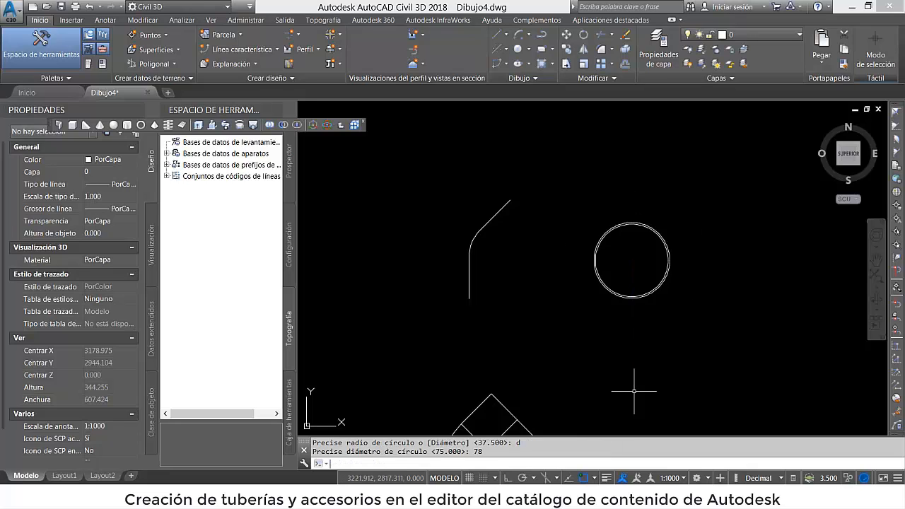
key(Escape)
Sweep both concentric circles as solids along the copied centreline polyline
click(688, 330)
click(630, 293)
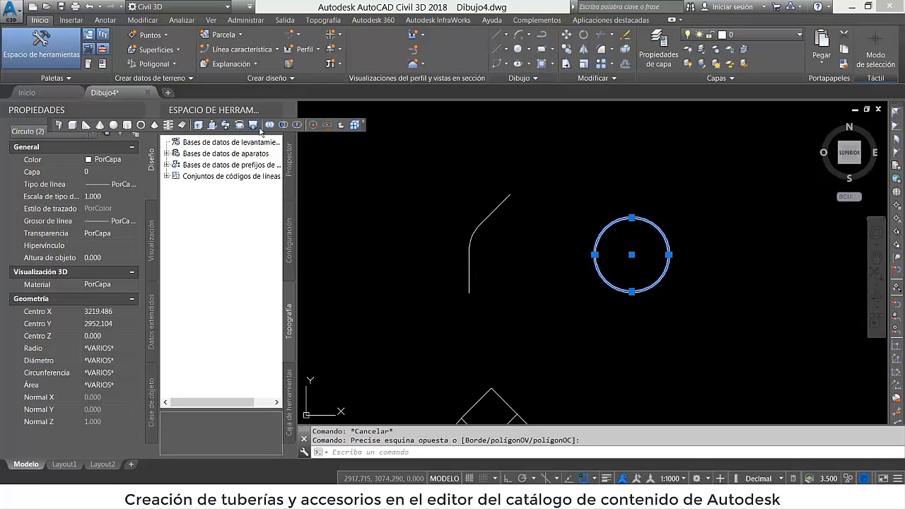
click(230, 126)
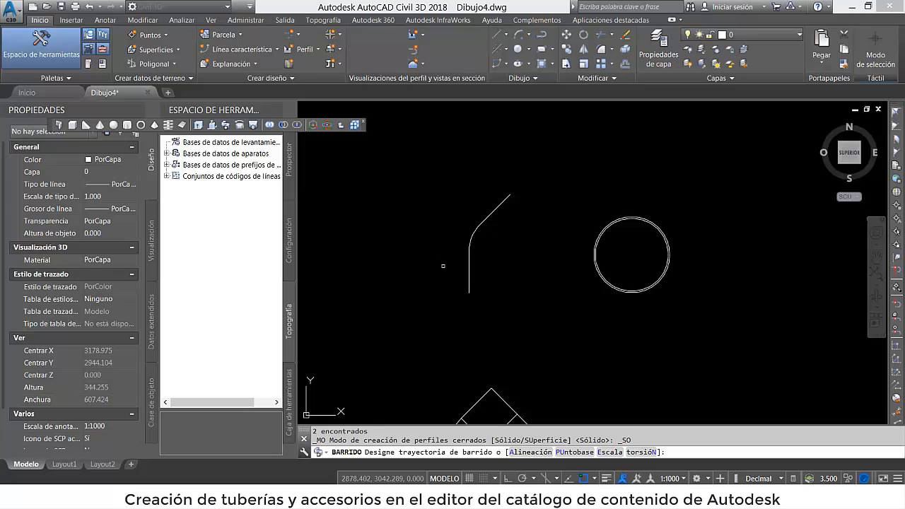
click(466, 266)
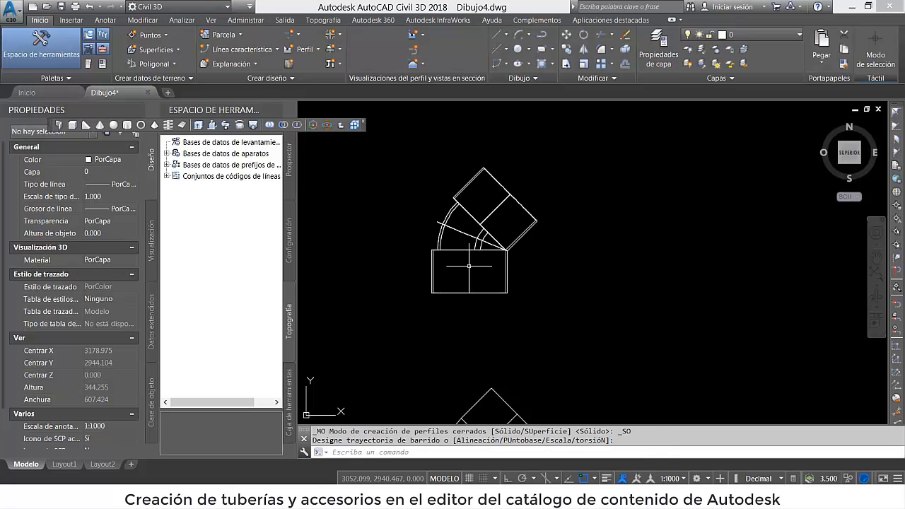
middle_drag(539, 301, 549, 328)
key(Escape)
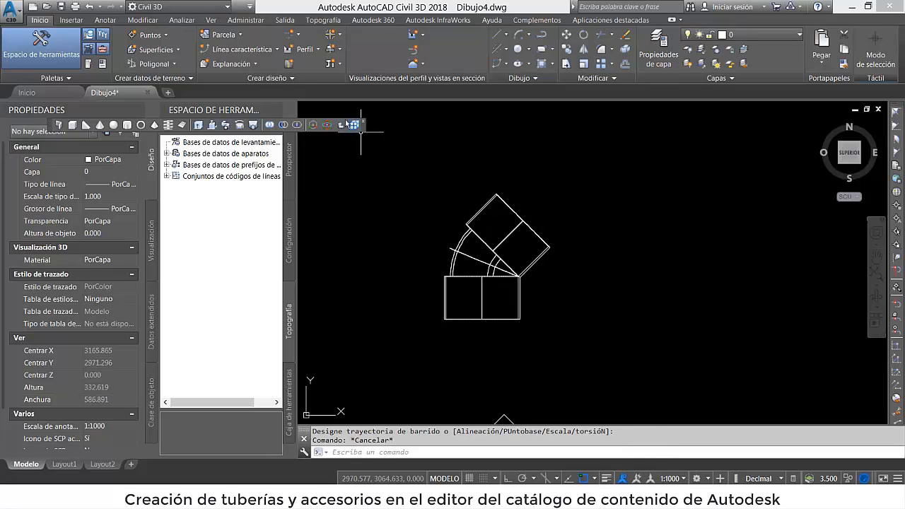
Switch to the Realista visual style and subtract the inner swept solid from the outer one to hollow the elbow
click(364, 110)
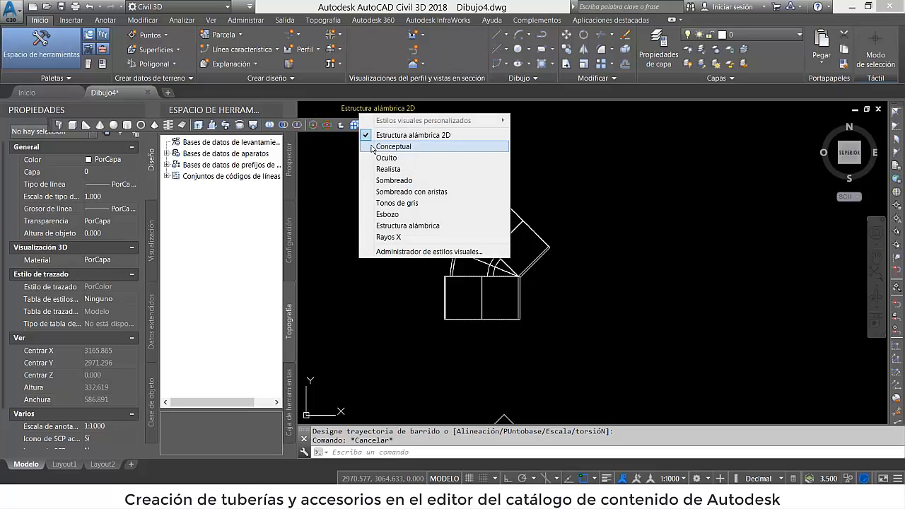
click(388, 169)
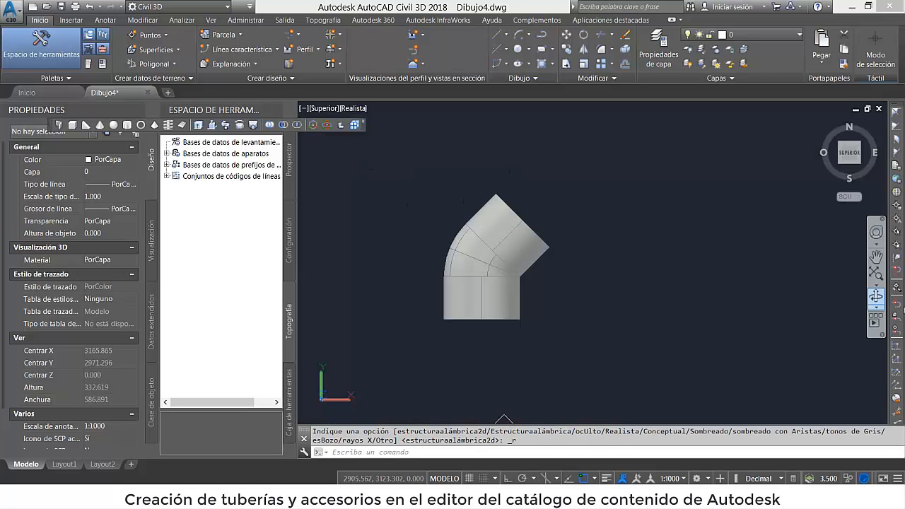
click(877, 296)
drag(495, 258, 617, 252)
scroll(618, 176, up, 2)
scroll(669, 176, up, 1)
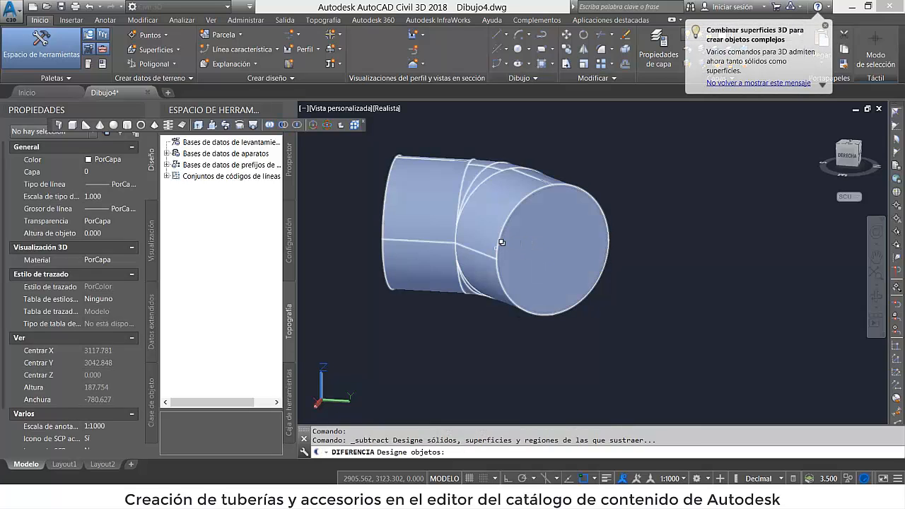
click(497, 249)
click(538, 307)
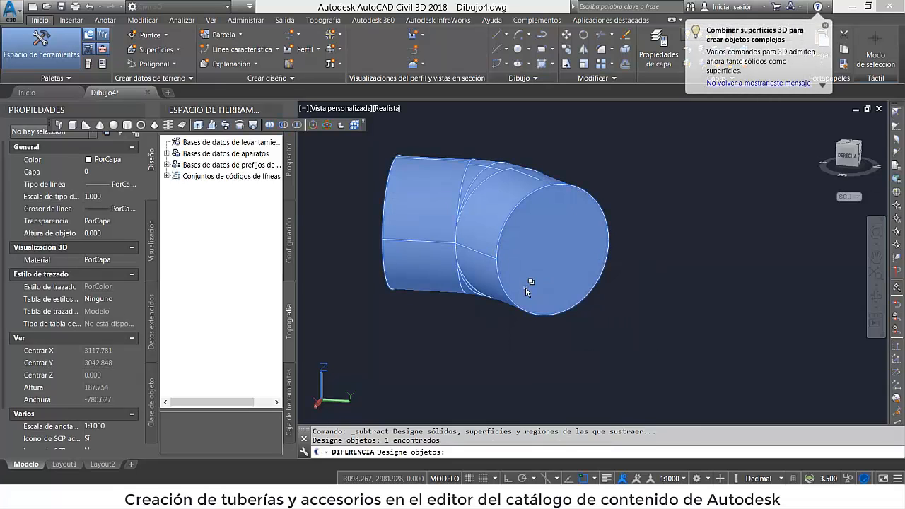
key(Return)
click(537, 261)
key(Return)
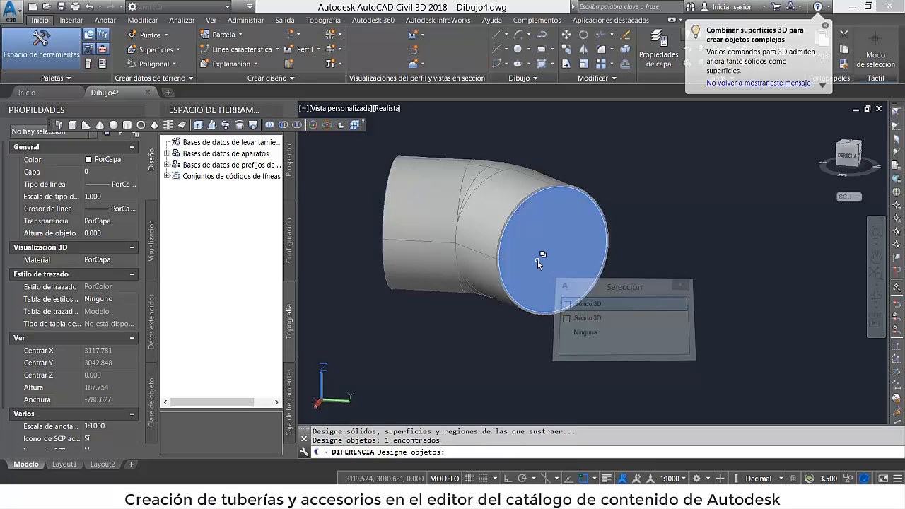
key(Return)
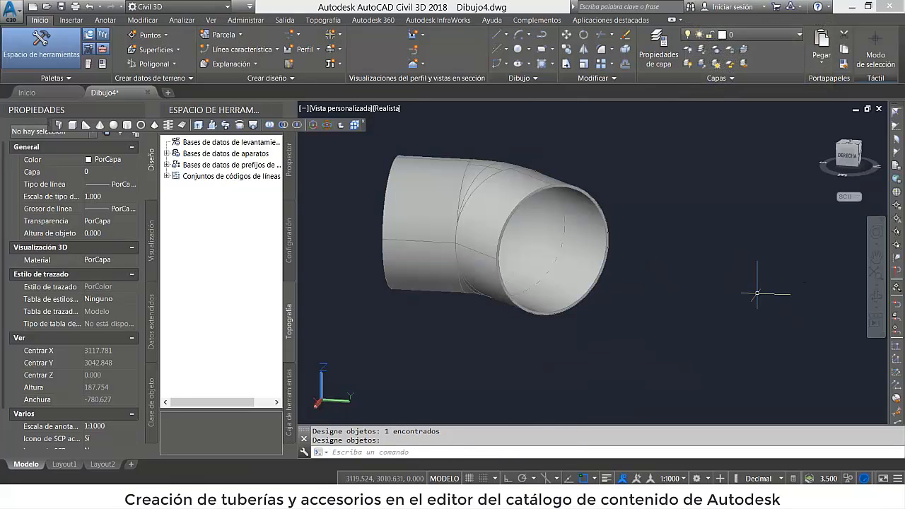
Return to the Estructura alámbrica 2D visual style and the top view with north up
click(388, 108)
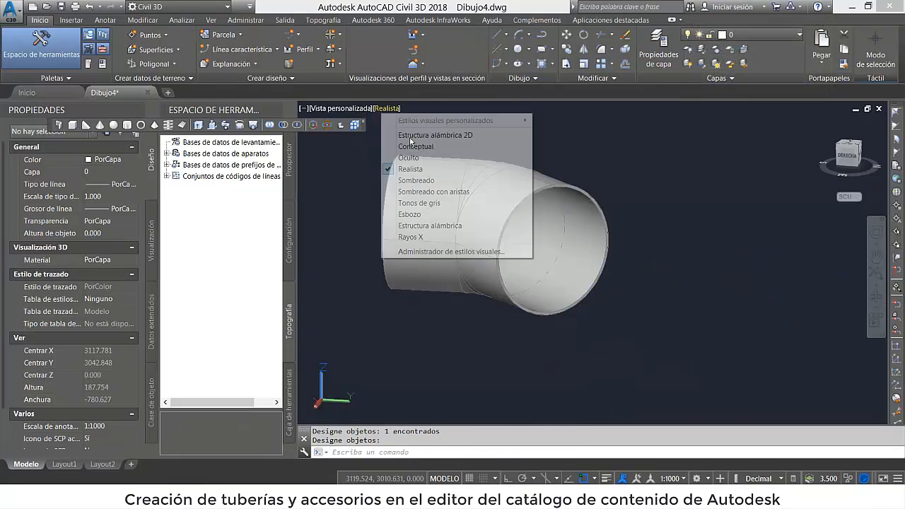
click(421, 135)
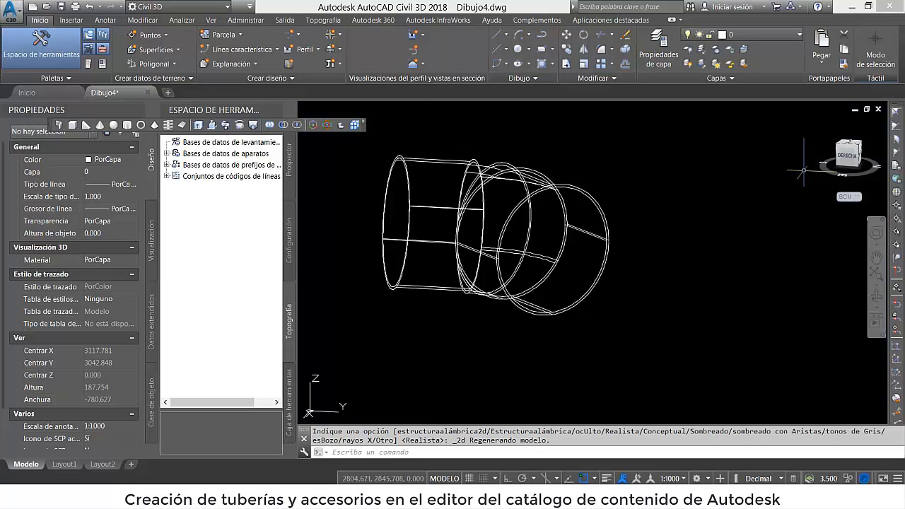
click(848, 145)
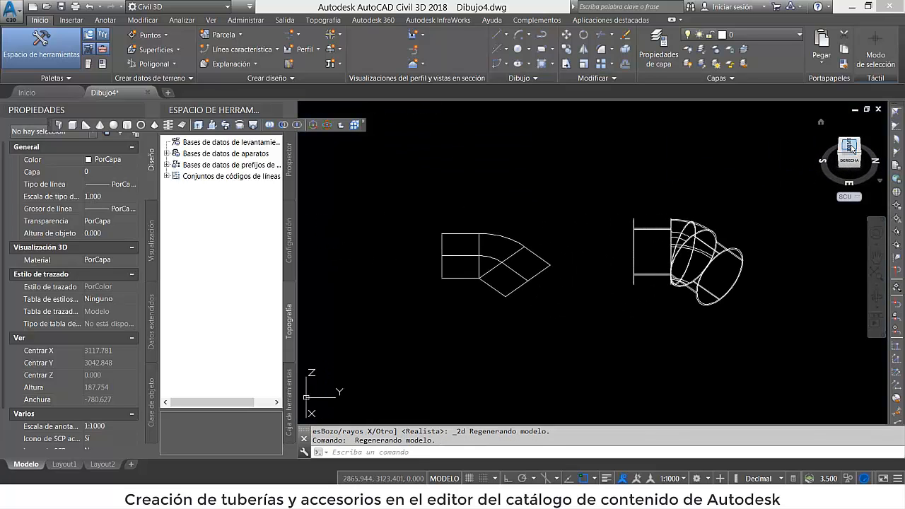
click(884, 135)
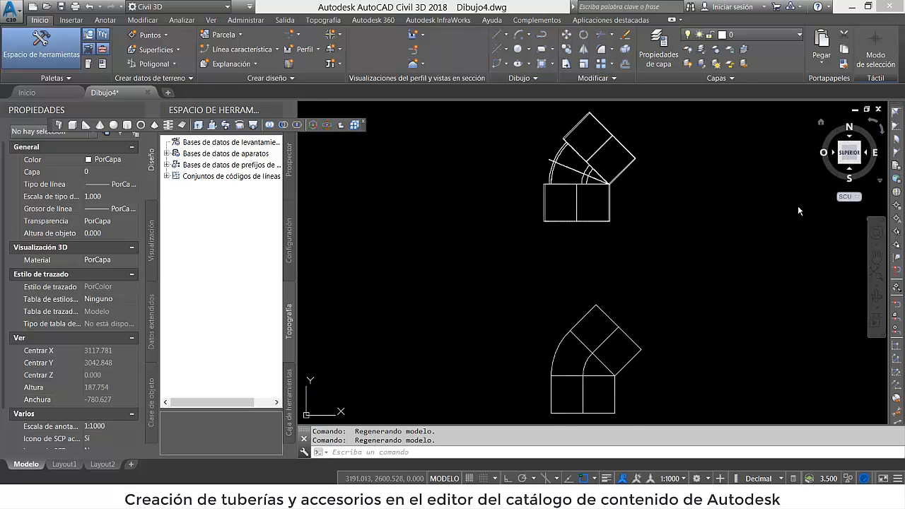
Move the centreline polyline from the flat outline into the hollow elbow, placing its lower end at the midpoint of the elbow's bottom edge
mouse_move(630, 255)
middle_down()
mouse_move(625, 276)
mouse_move(612, 243)
middle_up()
key(Escape)
click(570, 361)
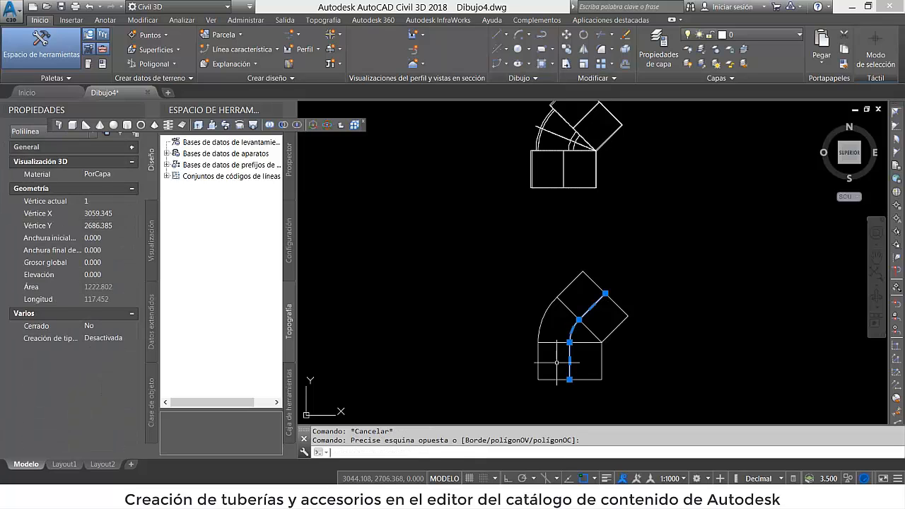
text(desplaza)
key(Return)
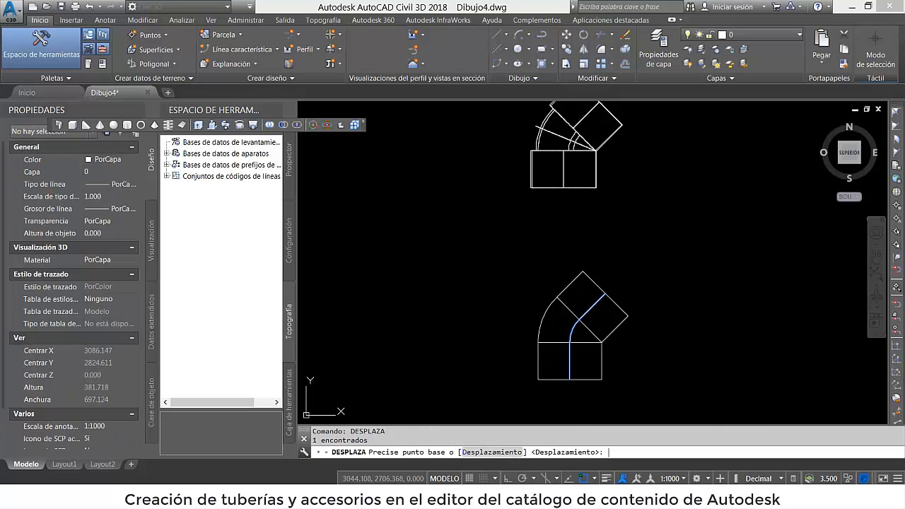
click(571, 362)
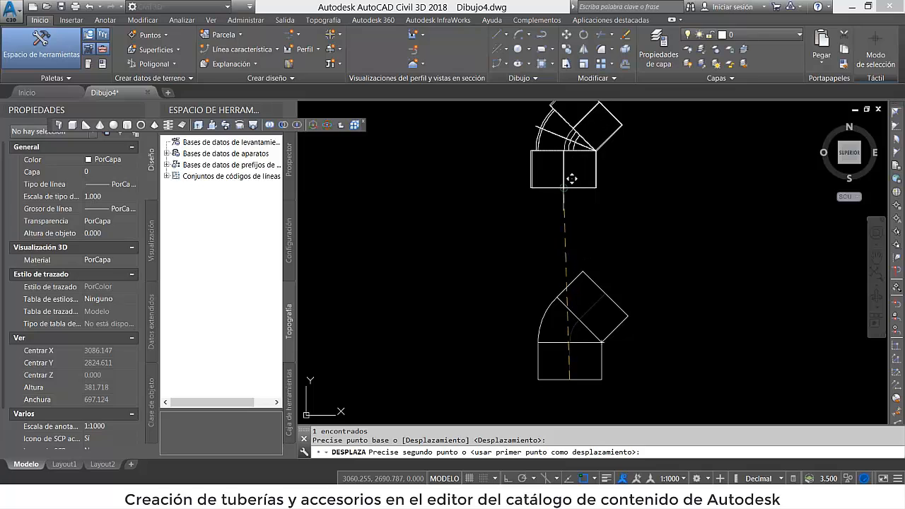
click(563, 186)
key(Escape)
Erase the leftover flat elbow outline below the solid elbow
drag(649, 387, 539, 298)
key(Delete)
scroll(521, 330, up, 4)
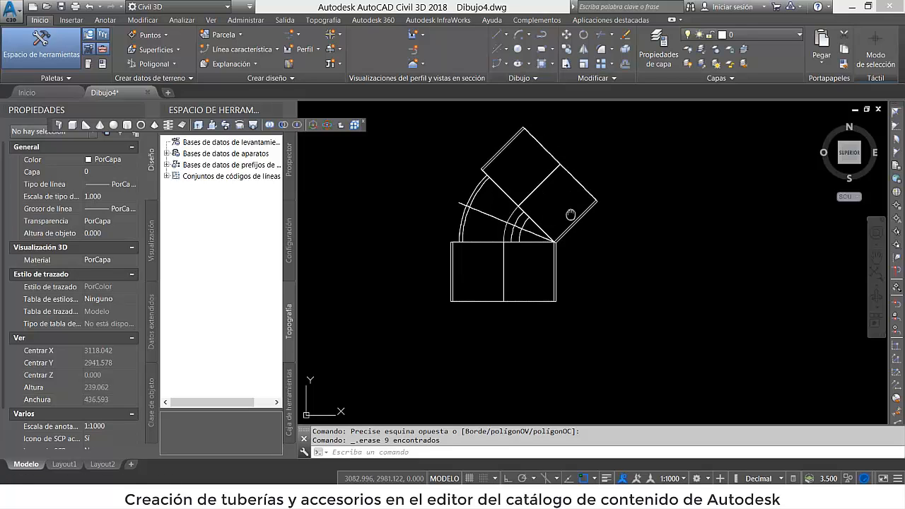
middle_drag(576, 219, 527, 278)
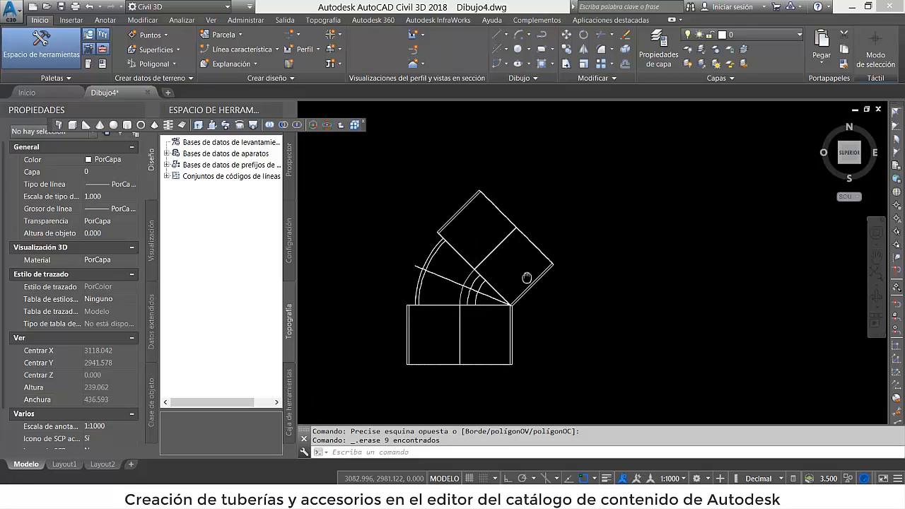
click(74, 22)
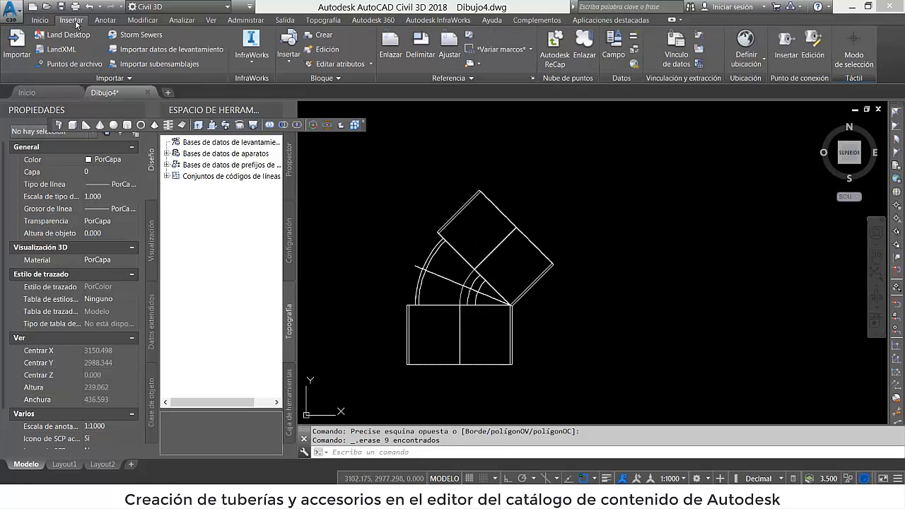
click(785, 51)
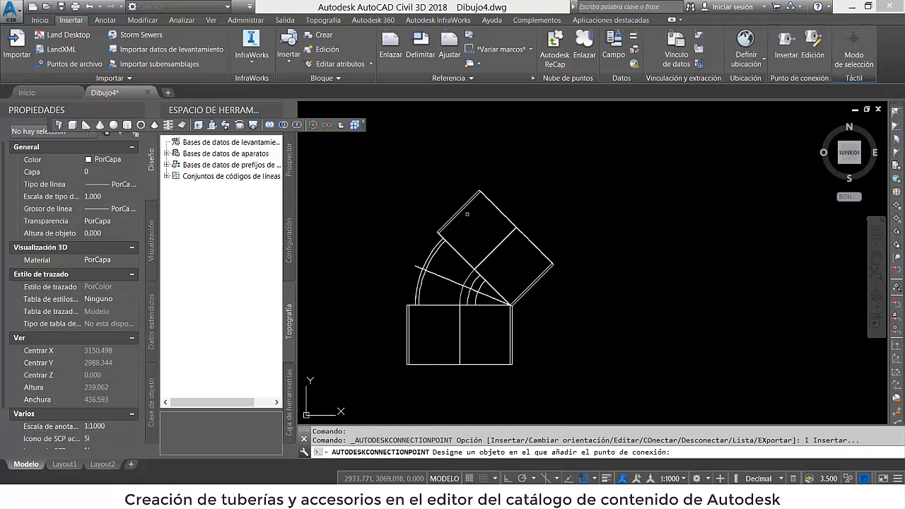
click(513, 320)
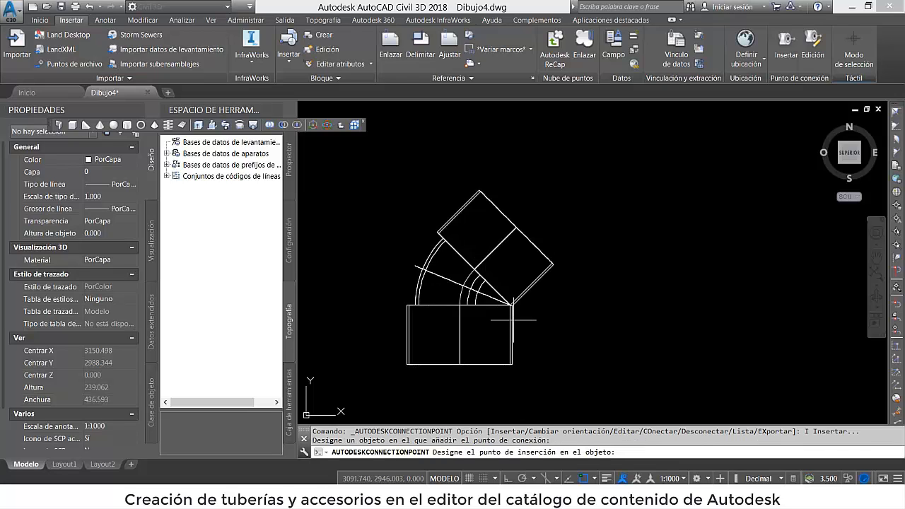
click(502, 322)
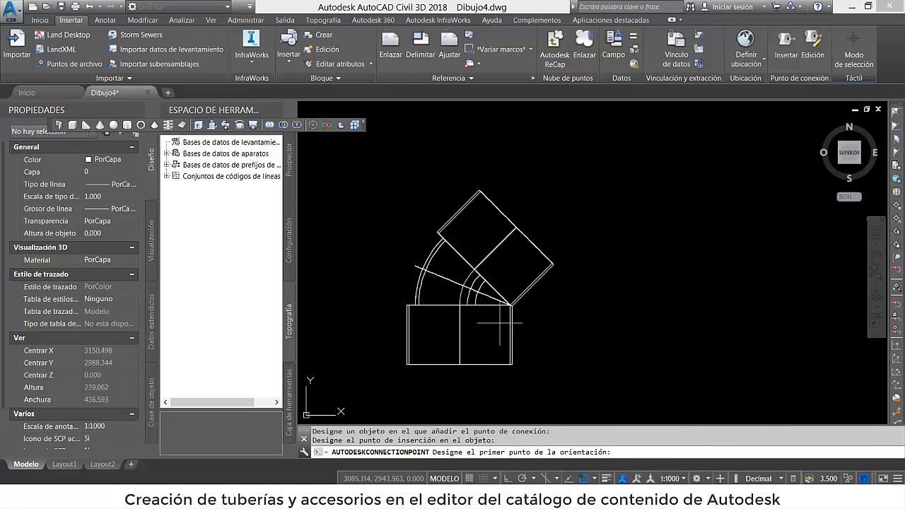
key(Escape)
Switch to the Realista visual style and insert a connection point with engineering data at the elbow's bottom edge midpoint, oriented outward along the lower leg
click(378, 109)
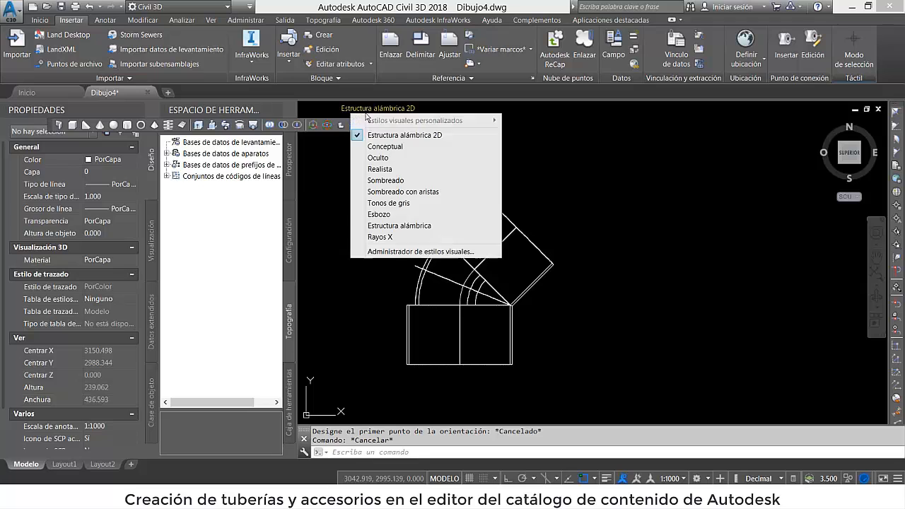
click(389, 168)
click(786, 46)
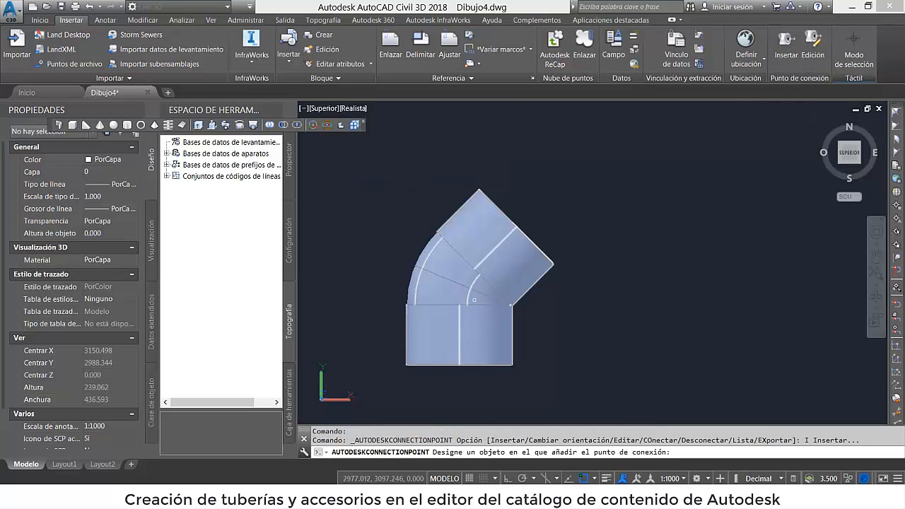
click(481, 324)
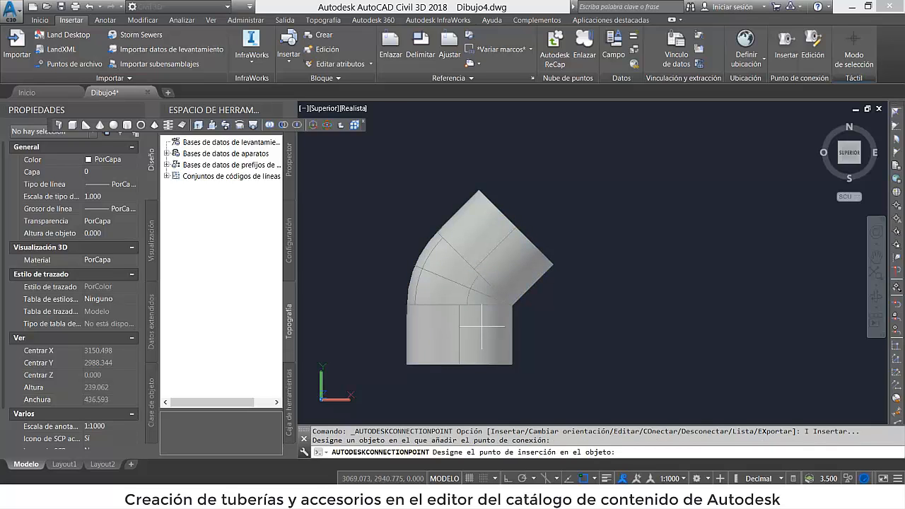
click(460, 365)
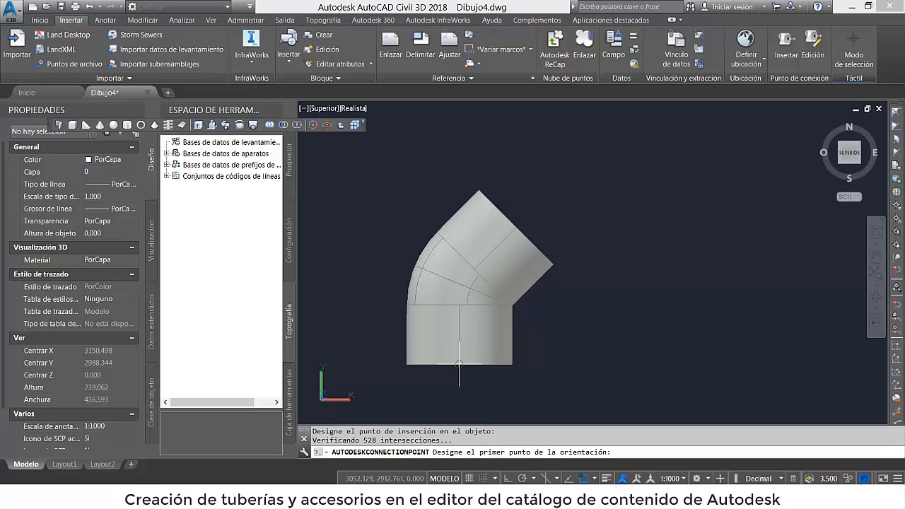
click(460, 335)
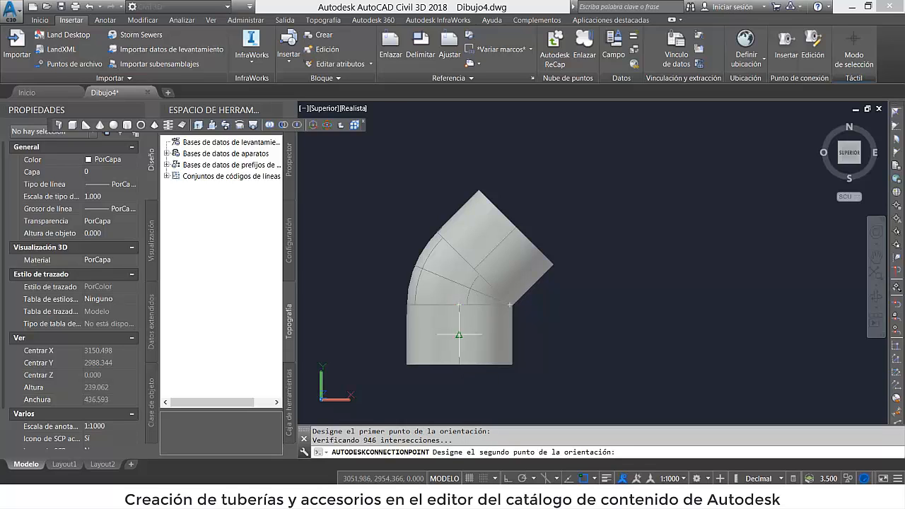
click(460, 365)
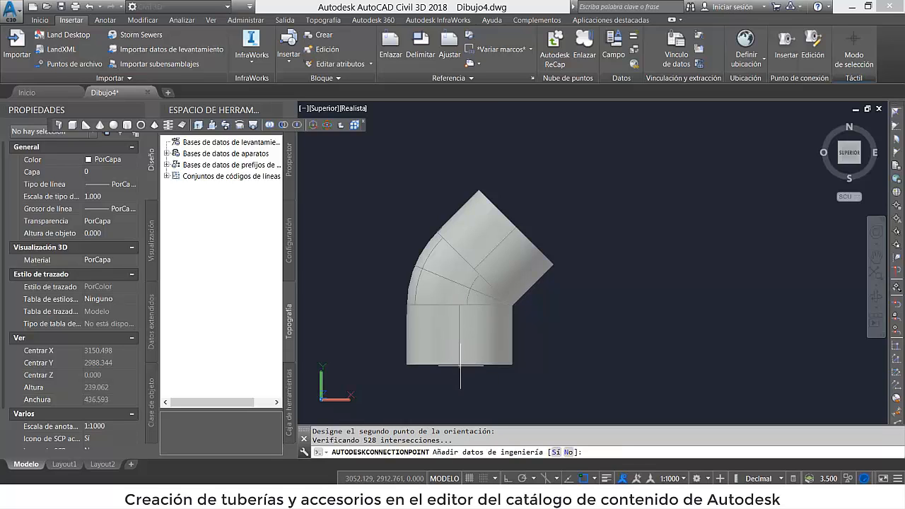
click(554, 453)
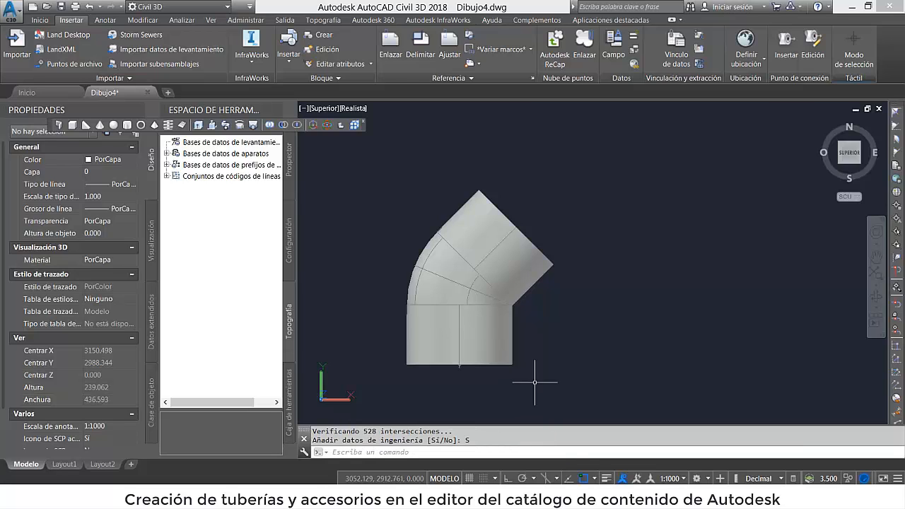
Insert a second connection point with engineering data at the midpoint of the elbow's angled end, oriented outward along the upper leg
click(786, 42)
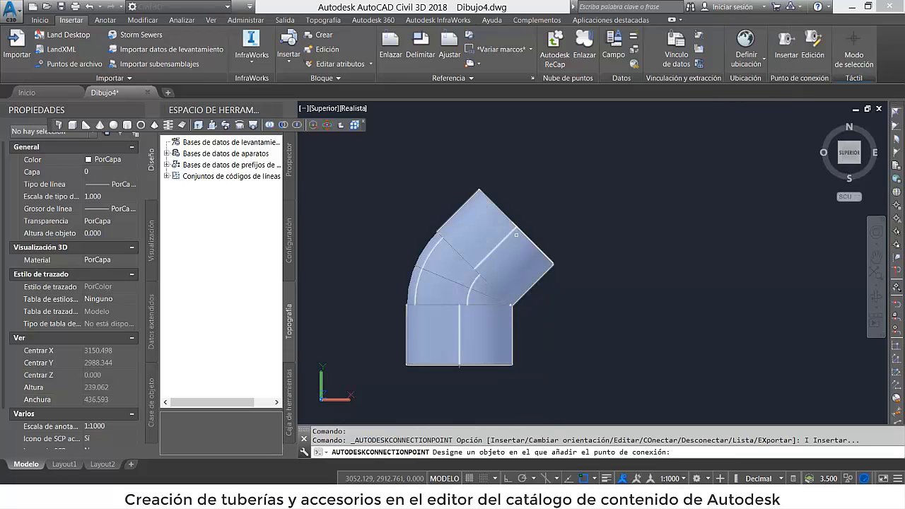
click(515, 240)
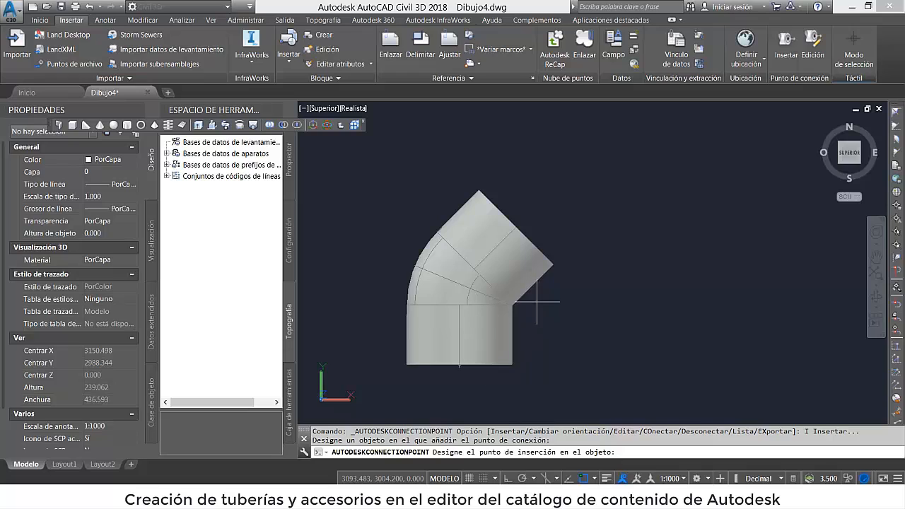
click(514, 228)
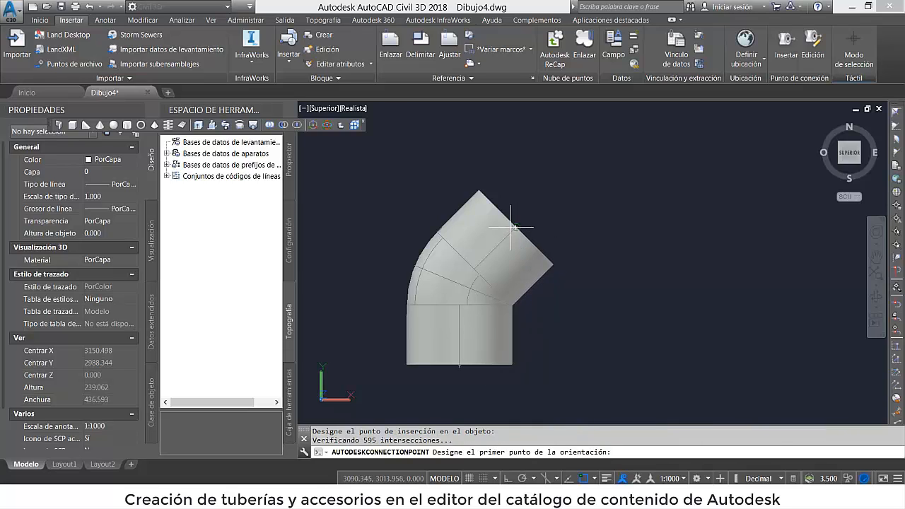
click(475, 269)
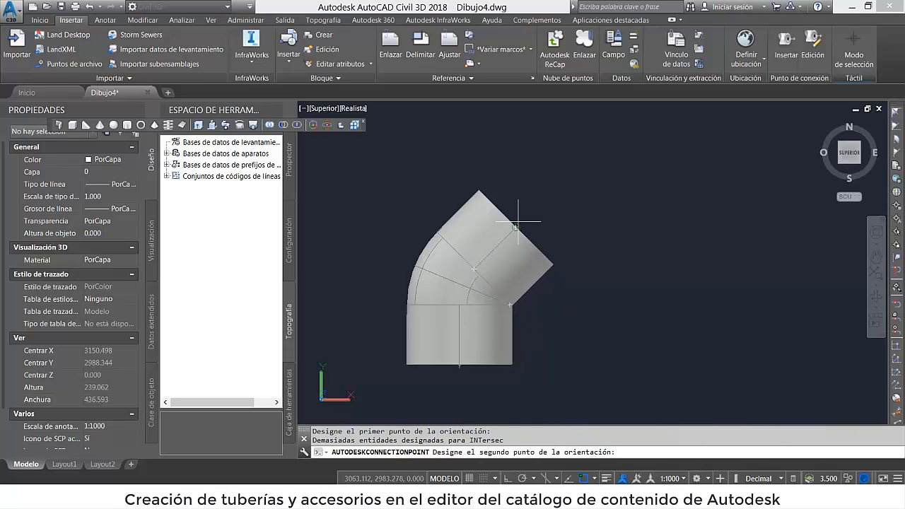
click(514, 229)
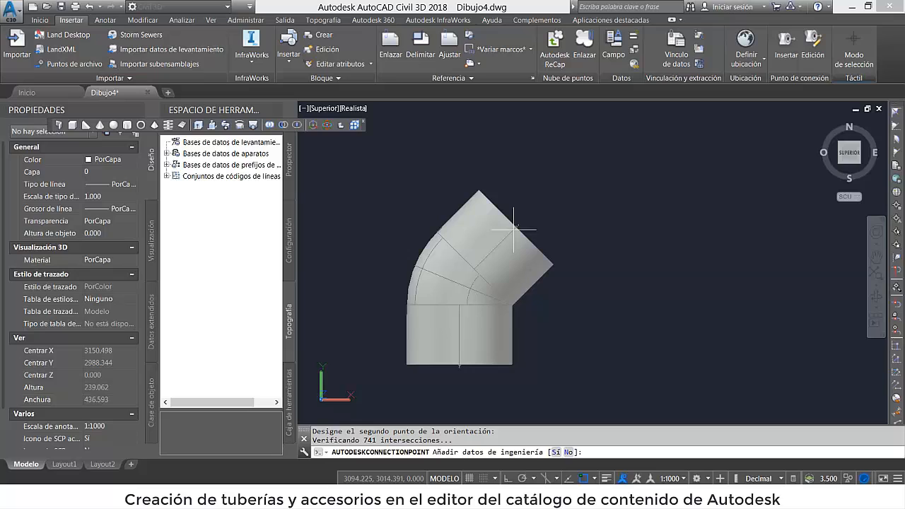
click(556, 451)
Examine the connection point markers and their directions at both ends of the elbow
scroll(524, 212, up, 5)
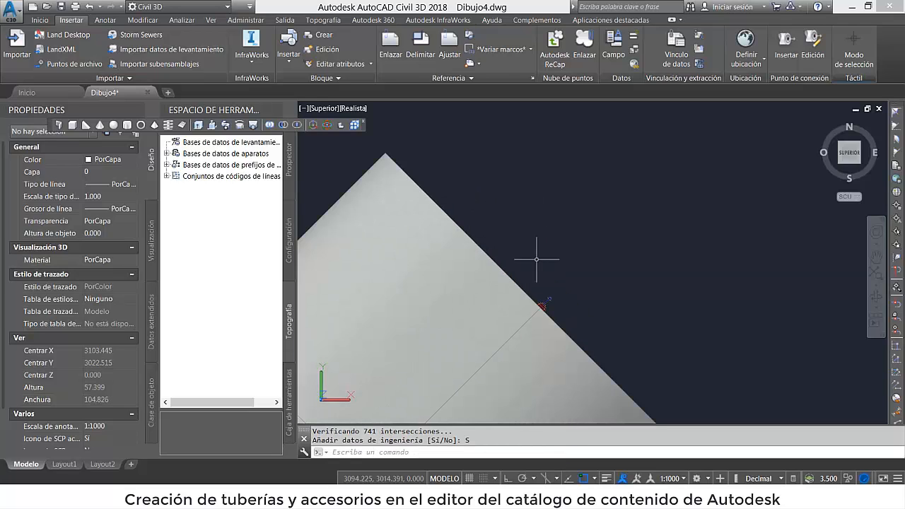
scroll(581, 370, down, 5)
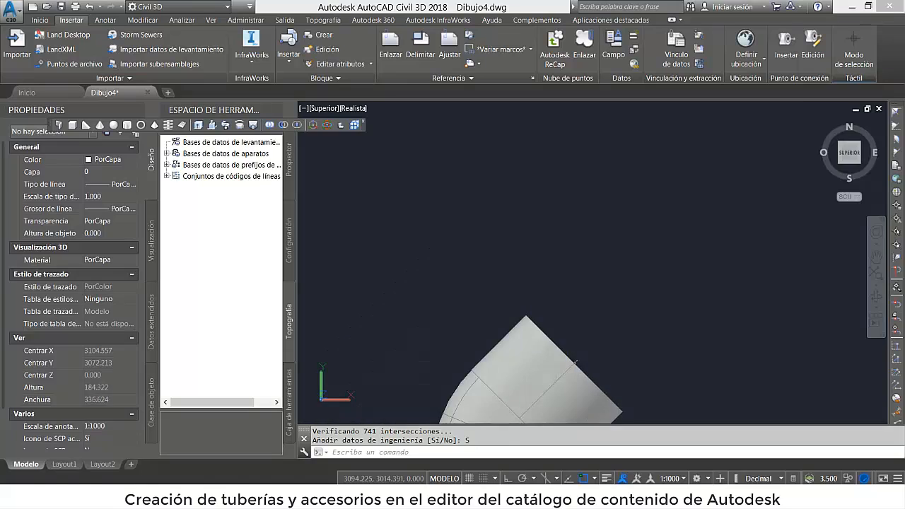
middle_drag(540, 408, 579, 189)
click(579, 189)
scroll(495, 357, up, 5)
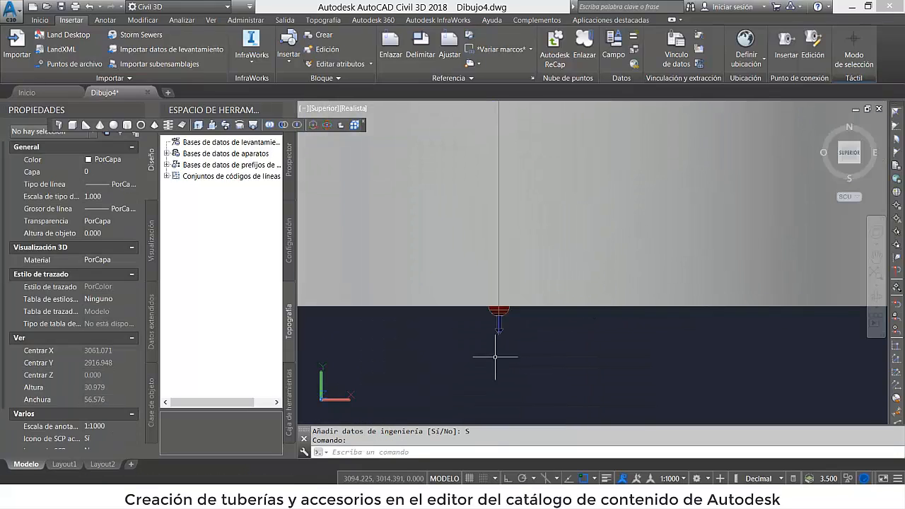
scroll(495, 357, down, 5)
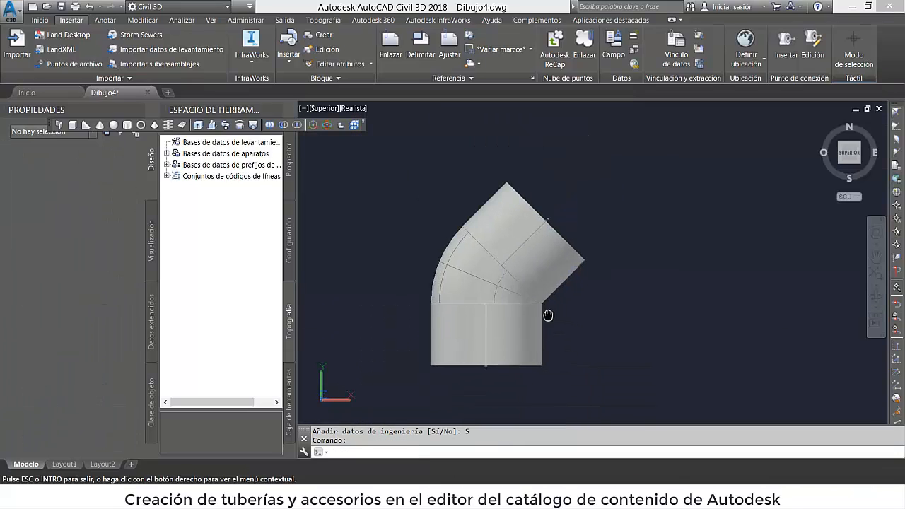
scroll(561, 314, up, 2)
Run PUBLISHPARTCONTENT on the elbow solid and its centreline polyline, with Millimeters as the unit and Elbow as the part type
text(p)
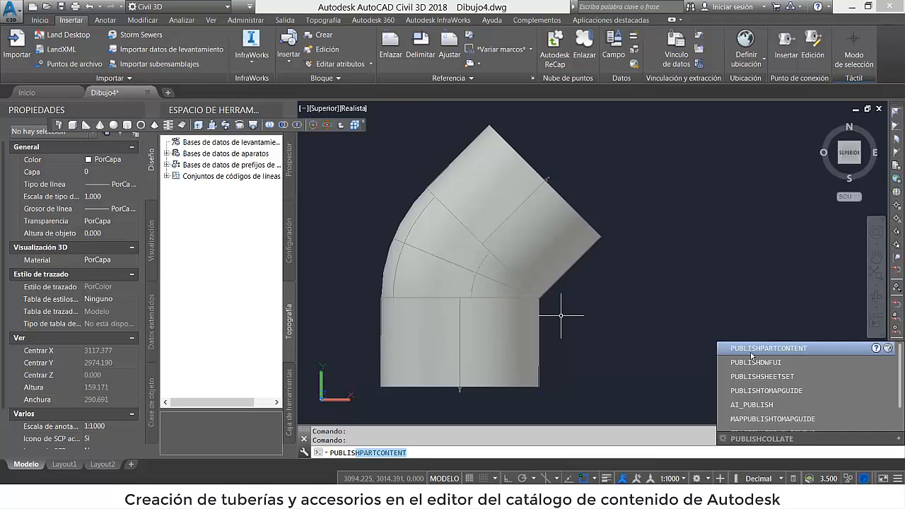
click(782, 349)
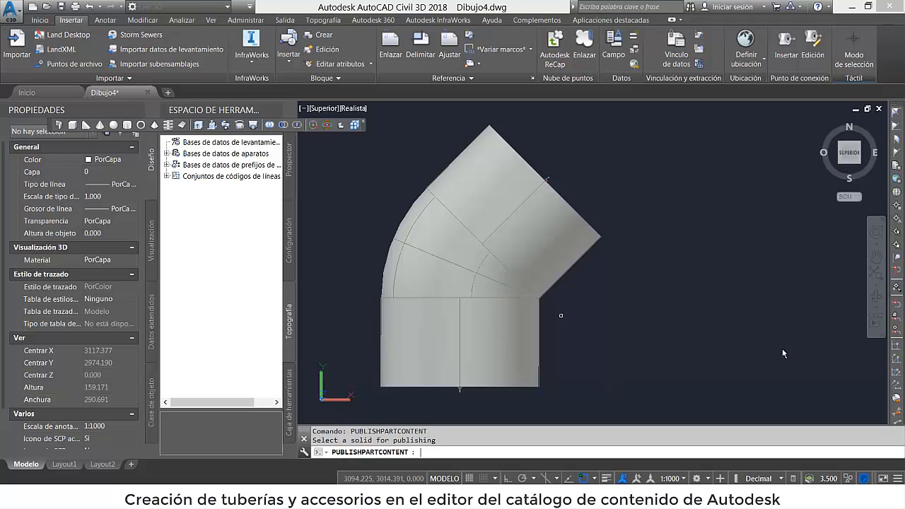
click(514, 359)
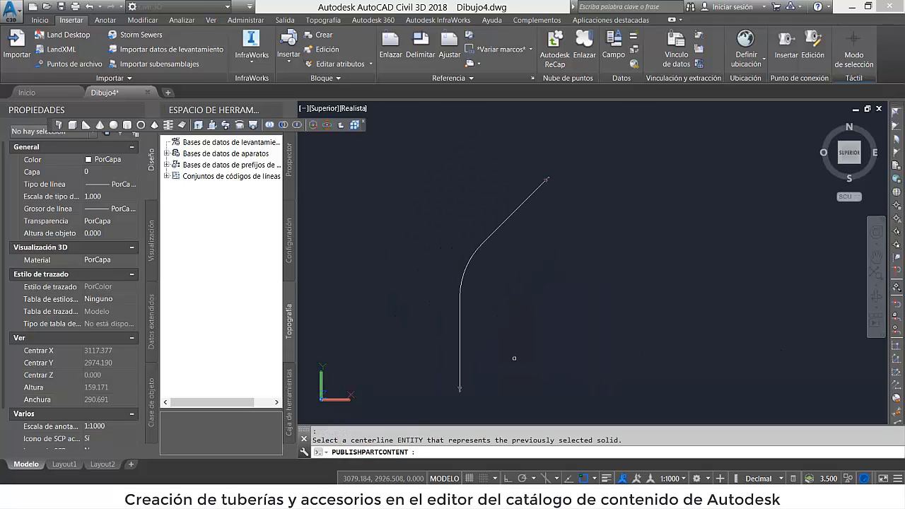
click(459, 348)
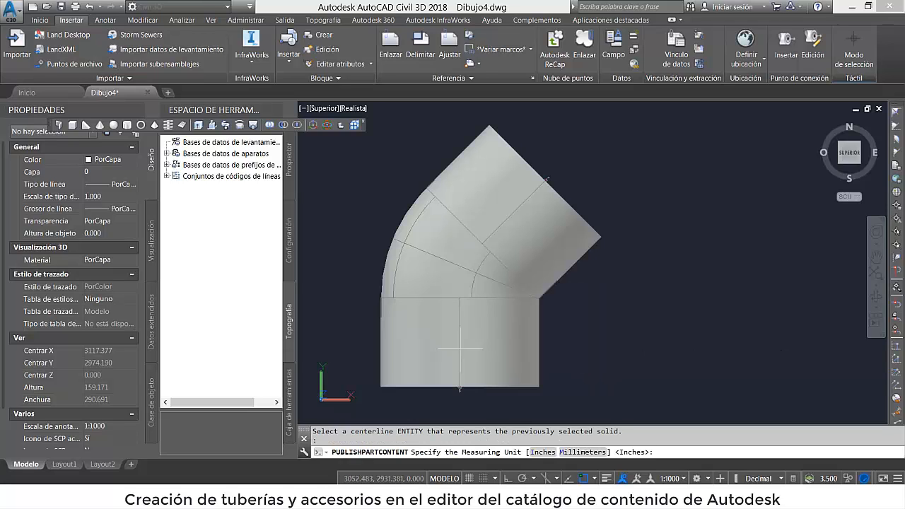
click(568, 453)
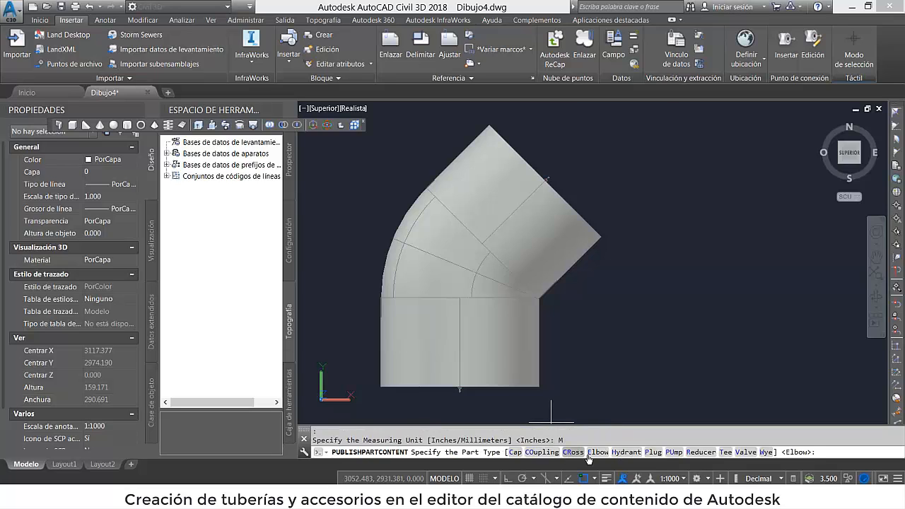
click(597, 453)
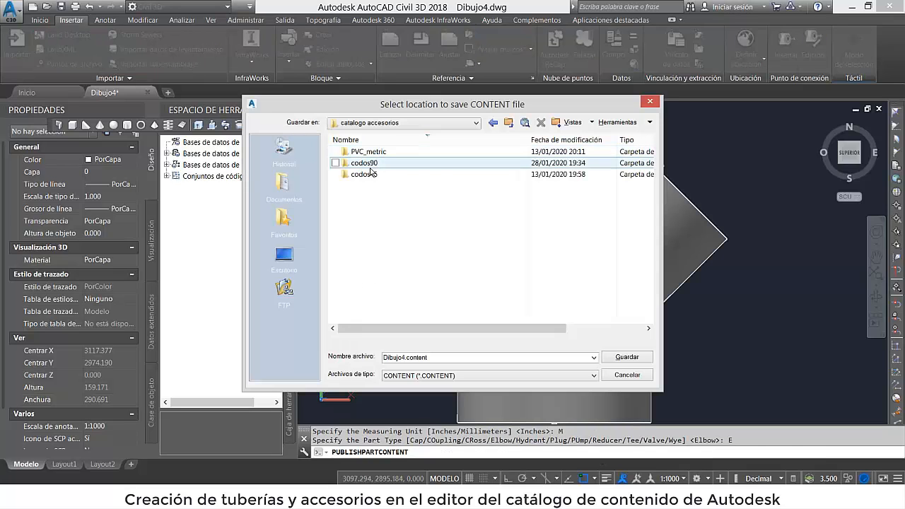
Save the published part in the codos45 folder as codos45_75mm.content
double_click(364, 174)
click(386, 152)
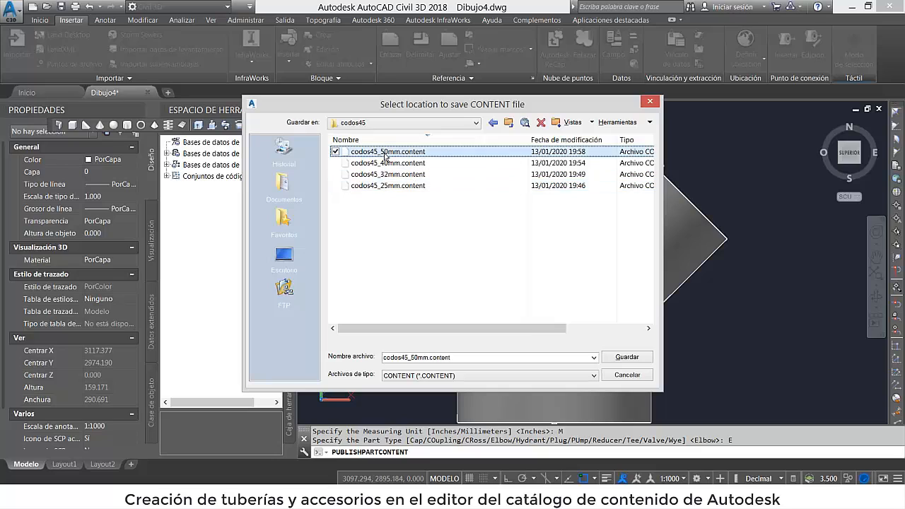
click(417, 358)
click(420, 358)
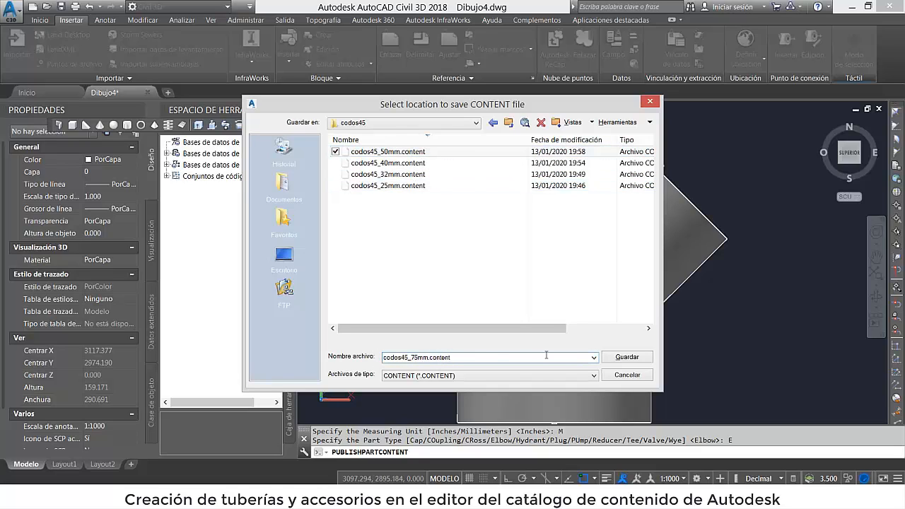
click(644, 361)
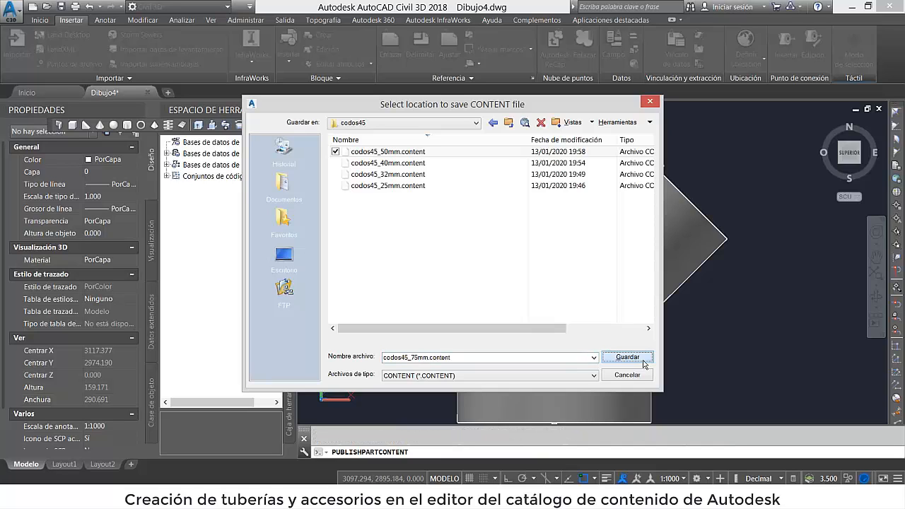
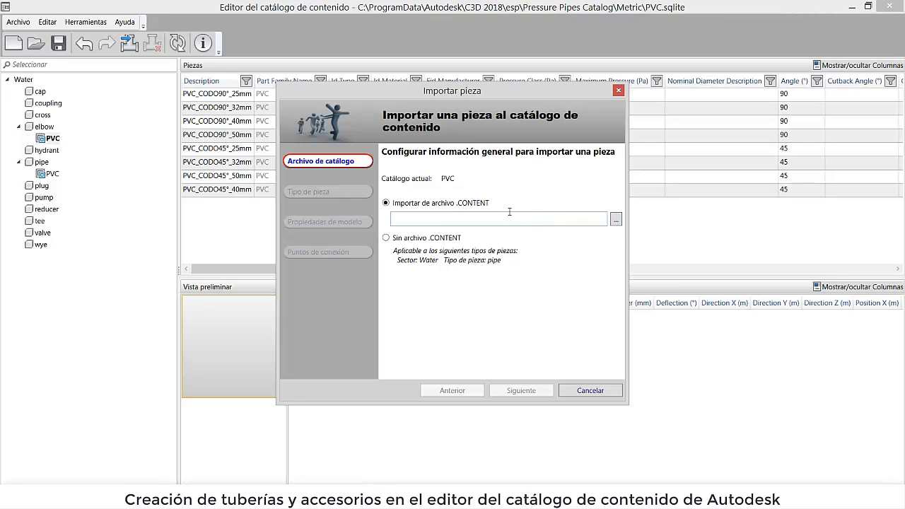
In the Editor del catálogo de contenido import wizard, load codos45_75mm.content and set the part type to elbow
click(616, 220)
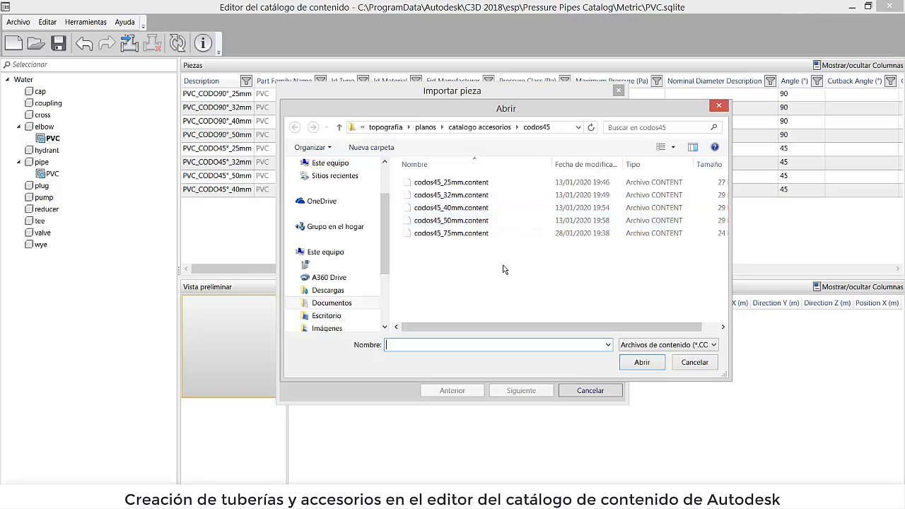
click(495, 233)
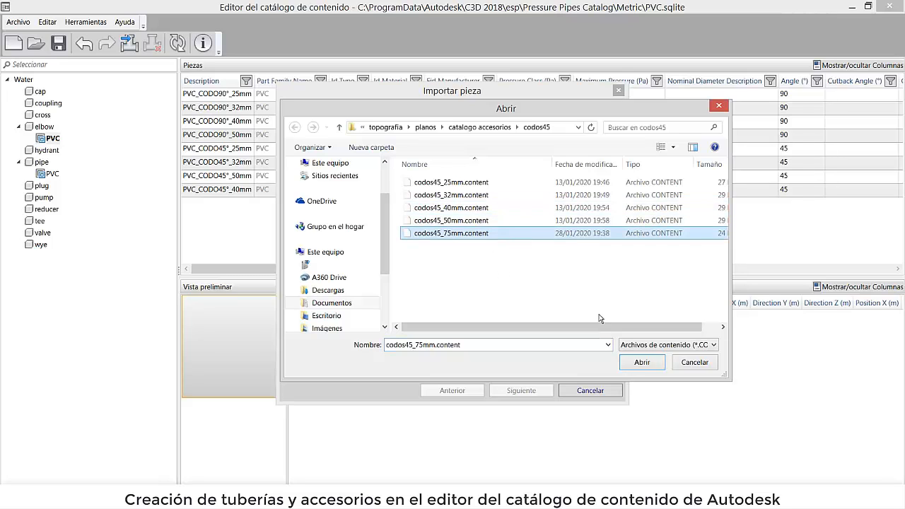
click(652, 364)
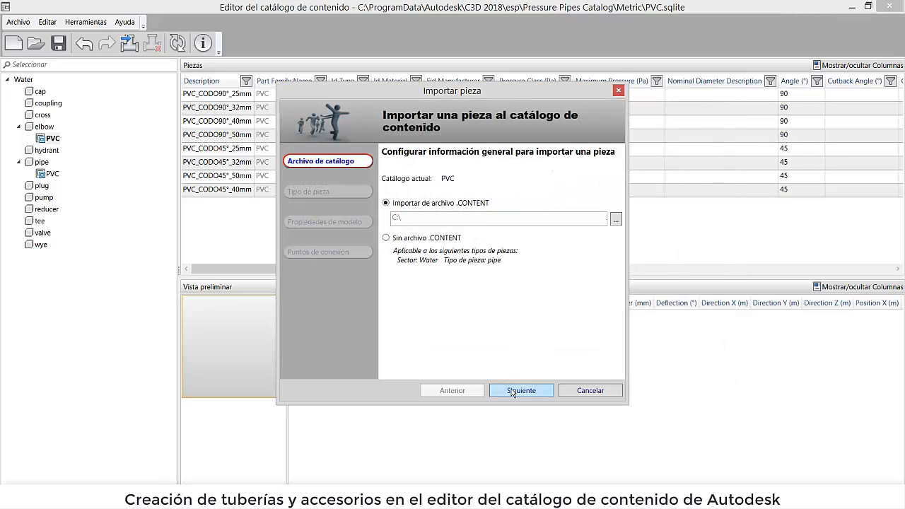
click(514, 391)
click(493, 202)
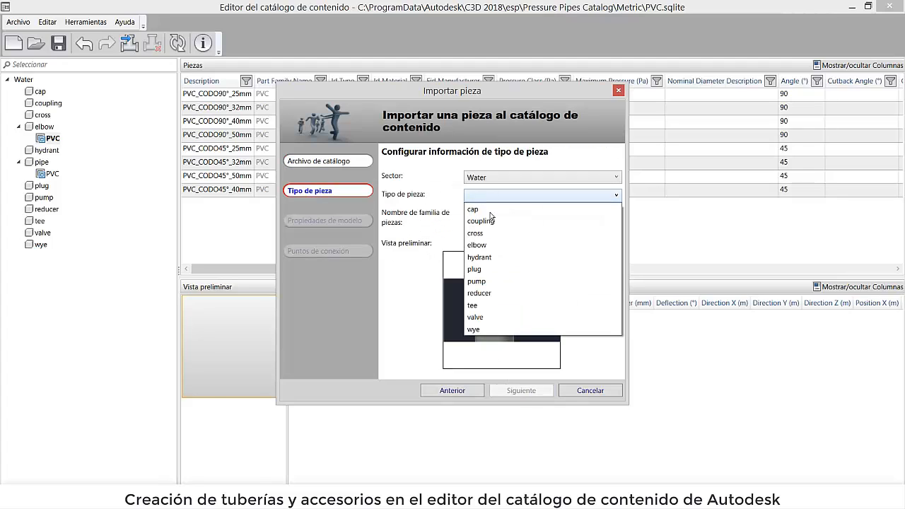
click(496, 250)
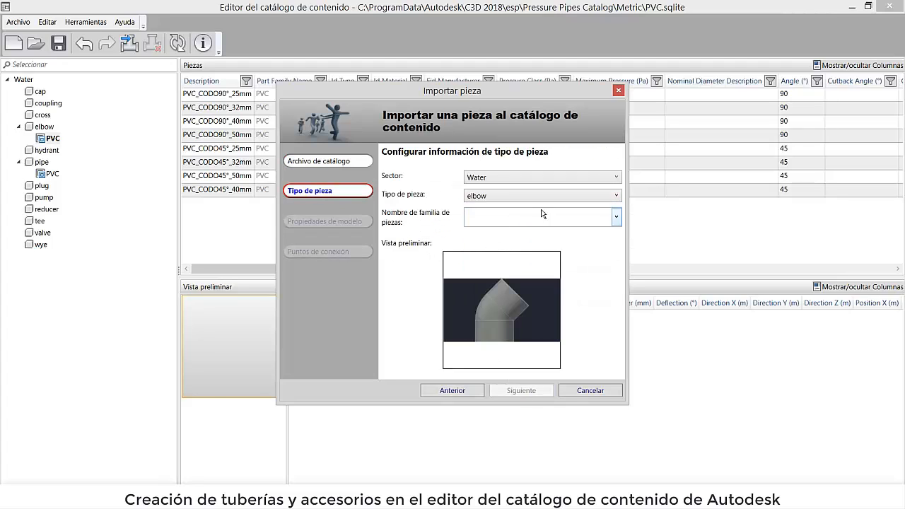
Assign the 45-degree elbow being imported to the PVC part family
click(615, 216)
click(533, 234)
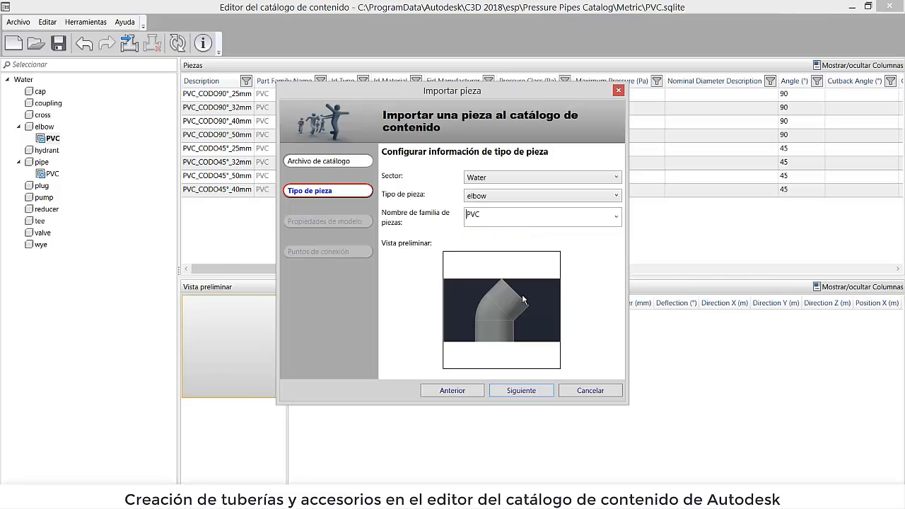
click(539, 391)
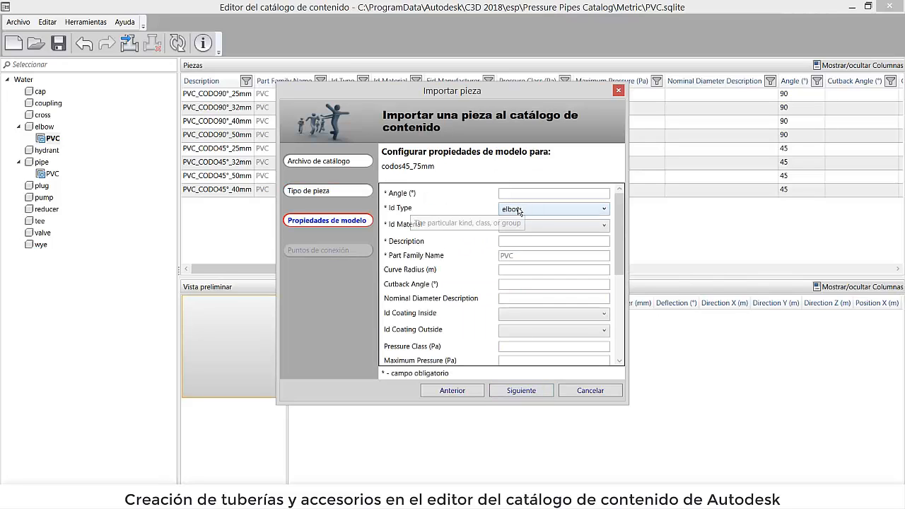
Set the model properties of codos45_75mm to angle 45, material PVC and description PVC_CODO45°_75mm
click(537, 194)
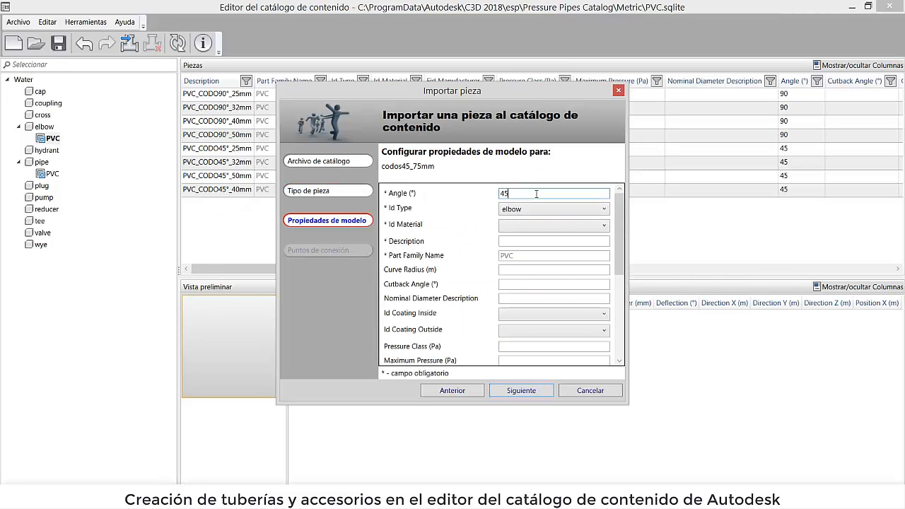
click(519, 225)
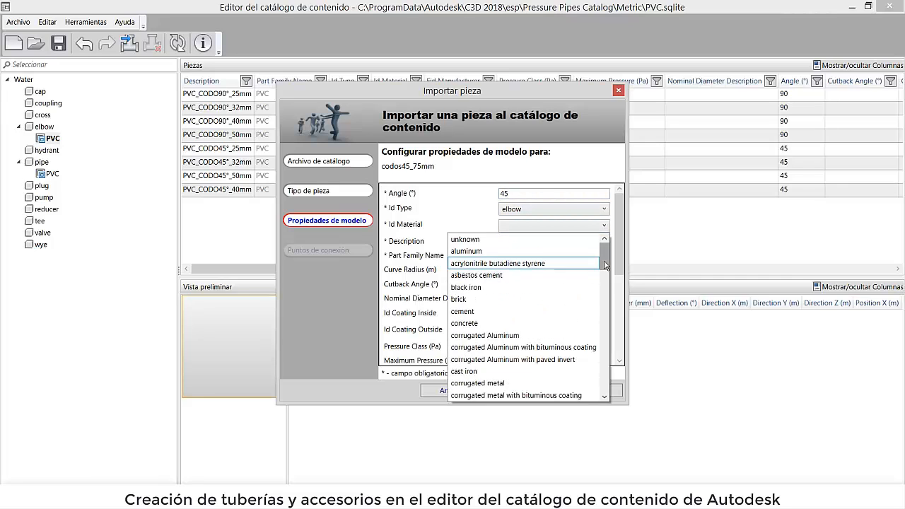
drag(604, 262, 605, 389)
click(467, 359)
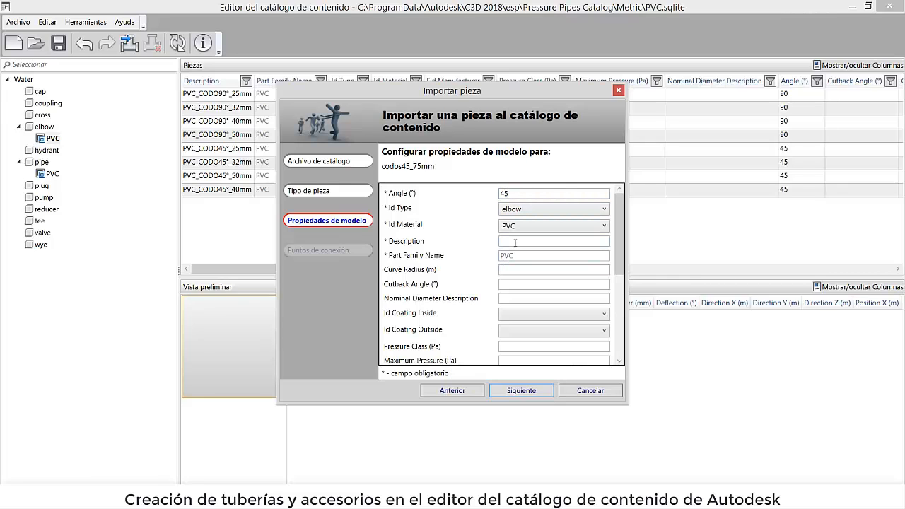
click(516, 242)
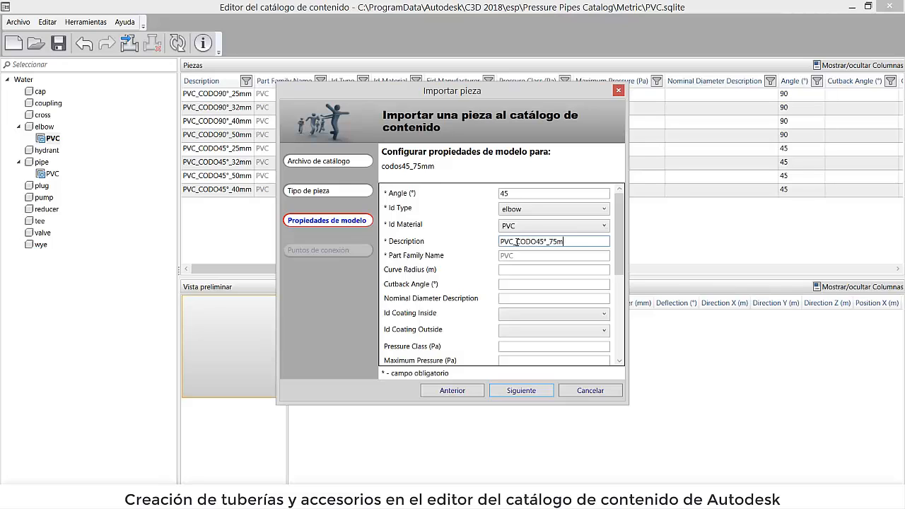
click(520, 397)
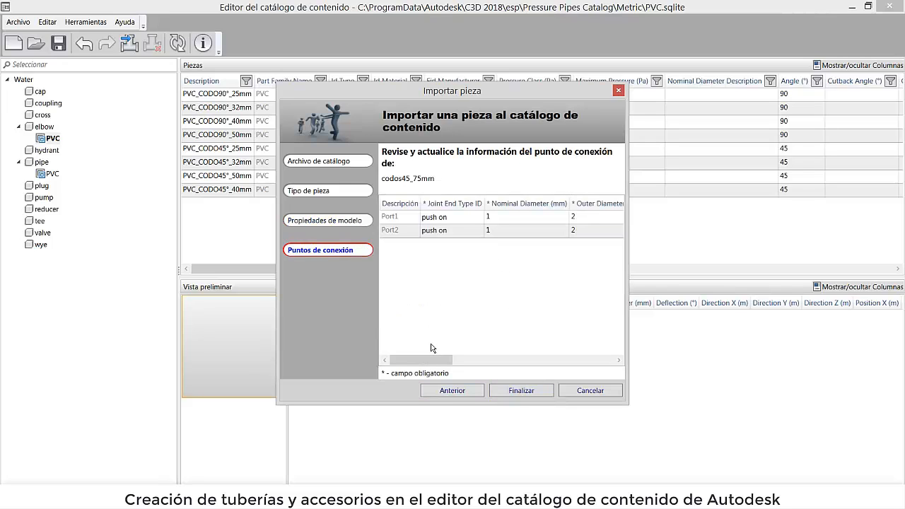
Give both connection points of codos45_75mm a nominal diameter of 75 mm and an outer diameter of 78 mm, and finish the import
click(529, 223)
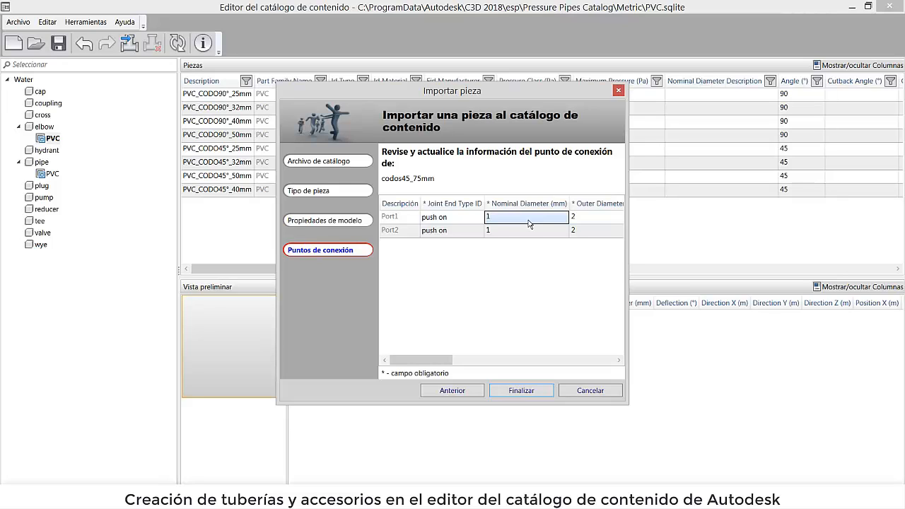
text(75)
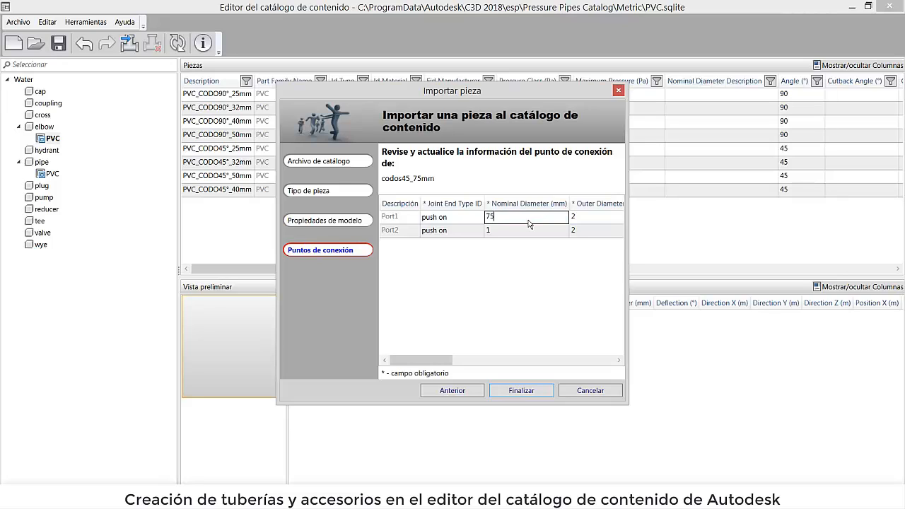
click(532, 231)
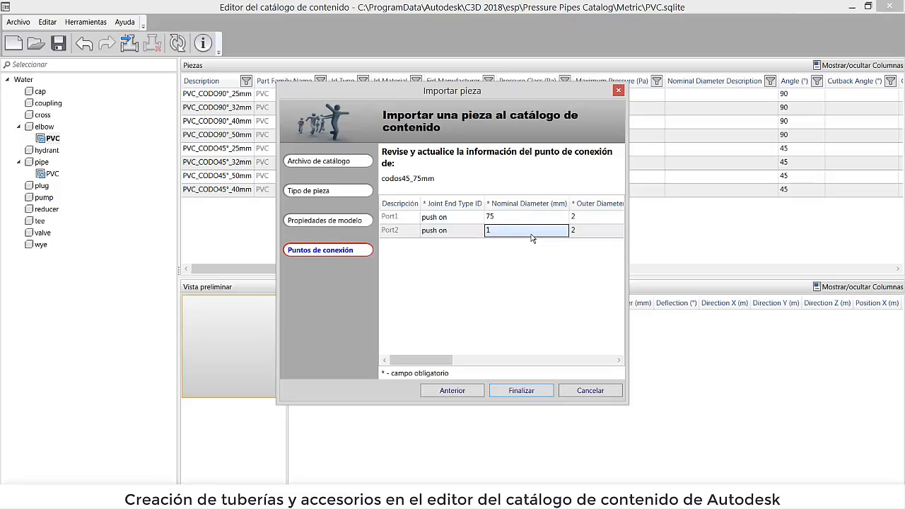
text(75)
click(598, 219)
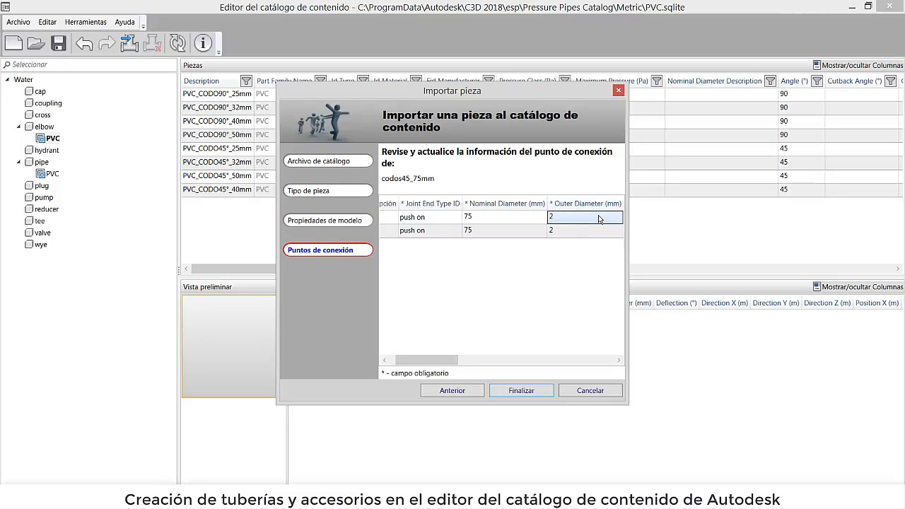
text(78)
click(588, 231)
text(78)
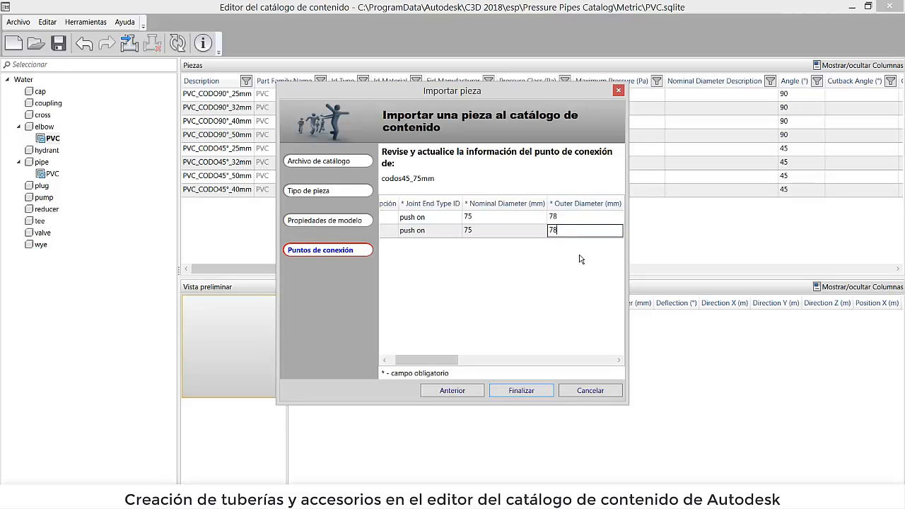
click(513, 393)
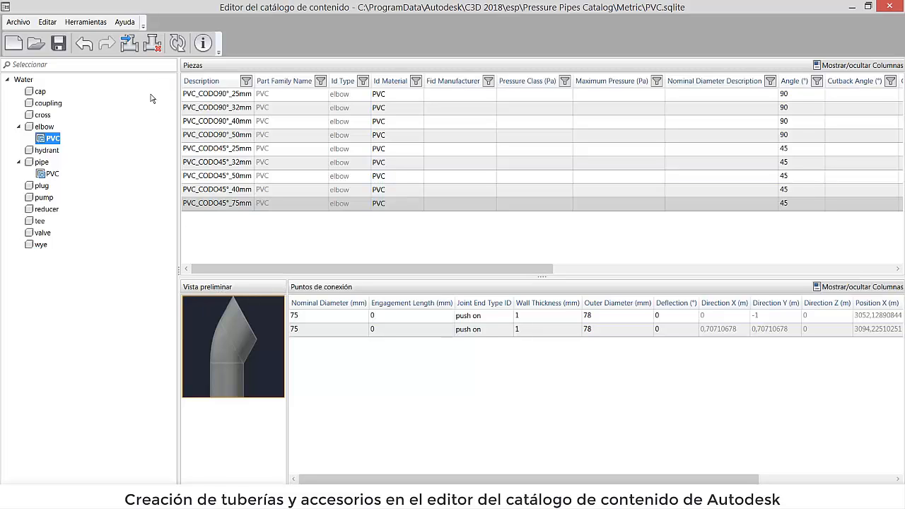
Start another part import and load codos90_75mm.content from the codos90 folder
click(129, 43)
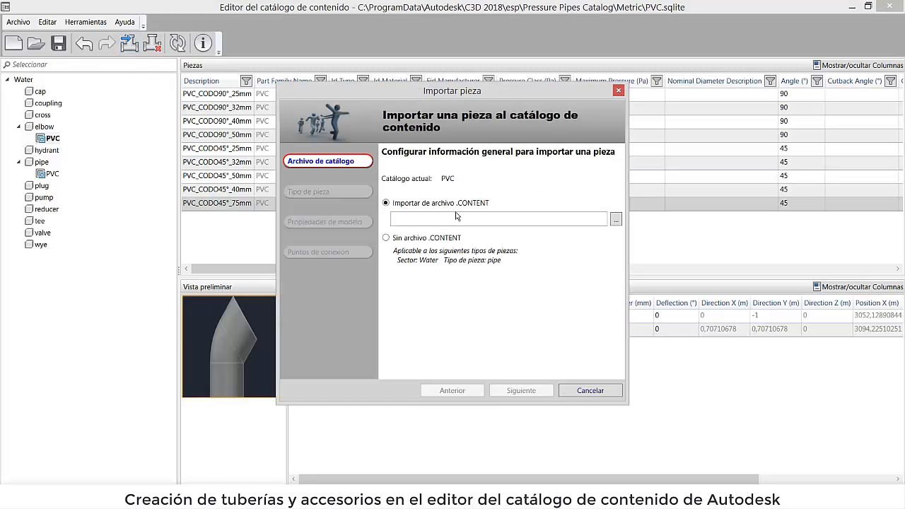
click(616, 219)
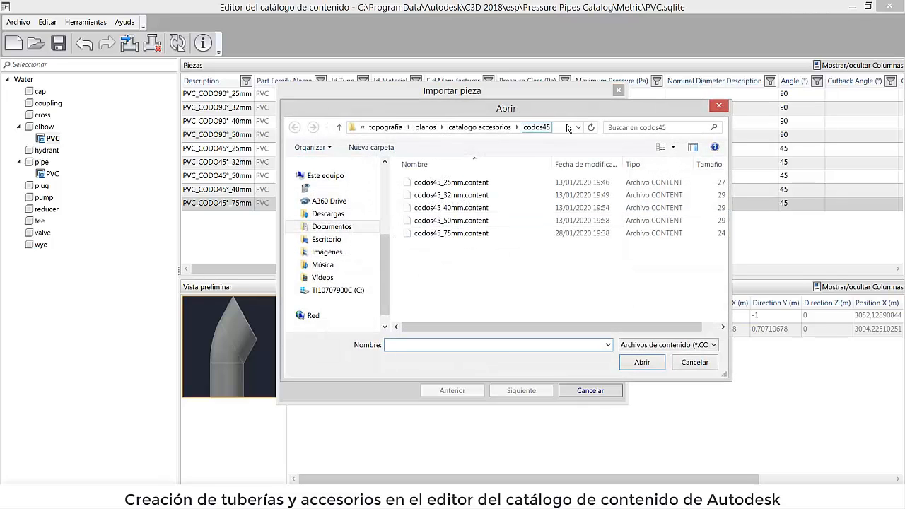
click(339, 128)
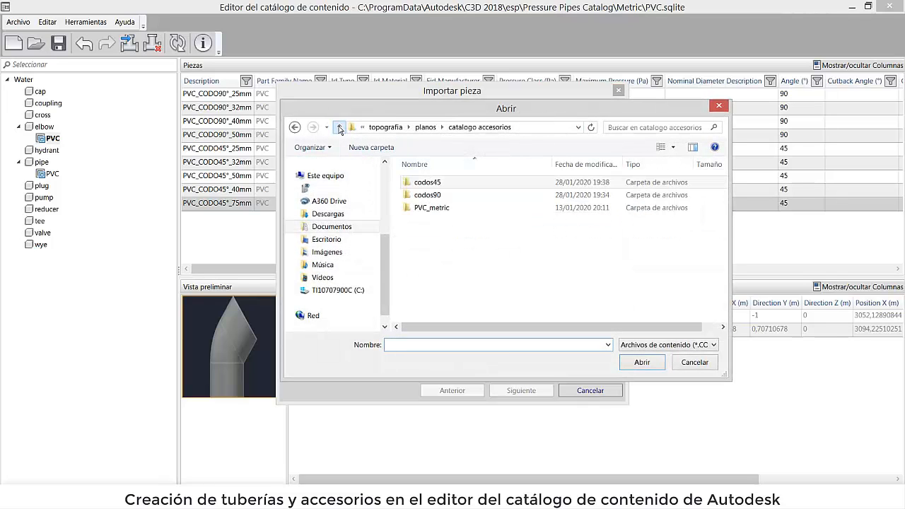
double_click(427, 194)
click(464, 233)
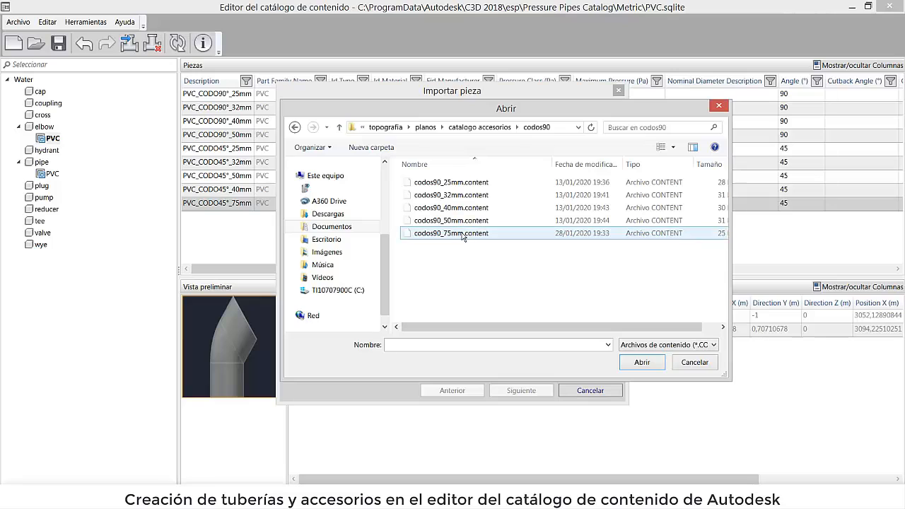
click(465, 236)
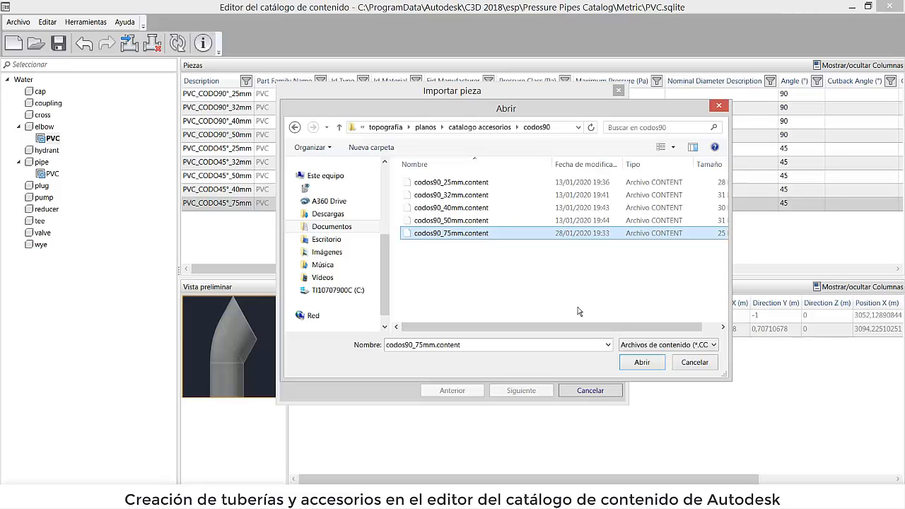
click(642, 364)
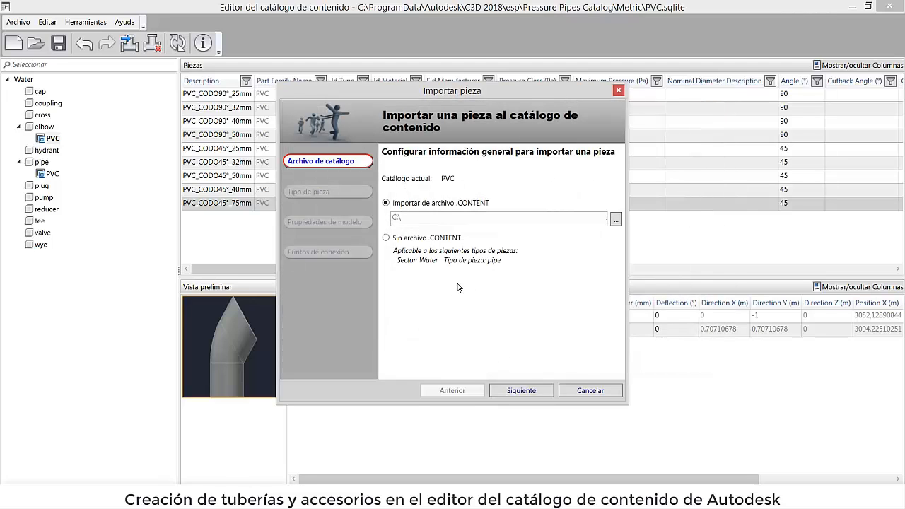
click(527, 389)
Set the part type of codos90_75mm to elbow and its part family to PVC
click(523, 196)
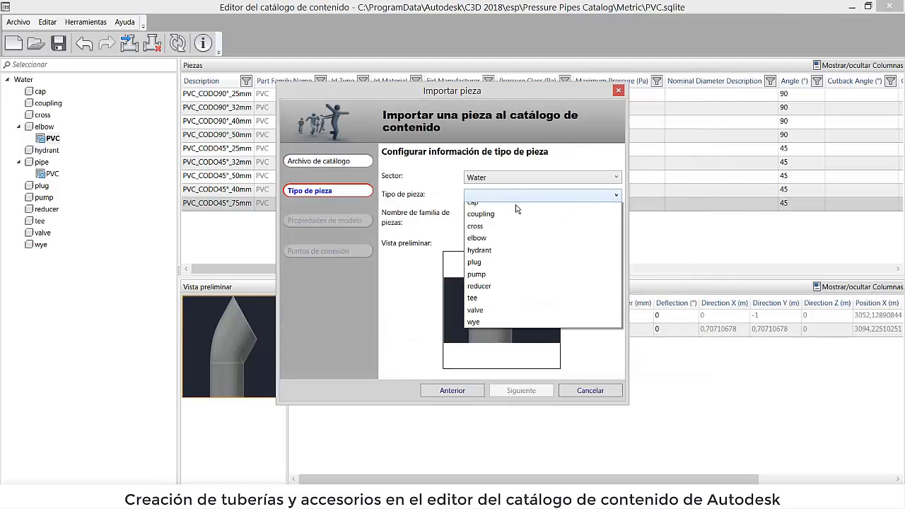
click(513, 245)
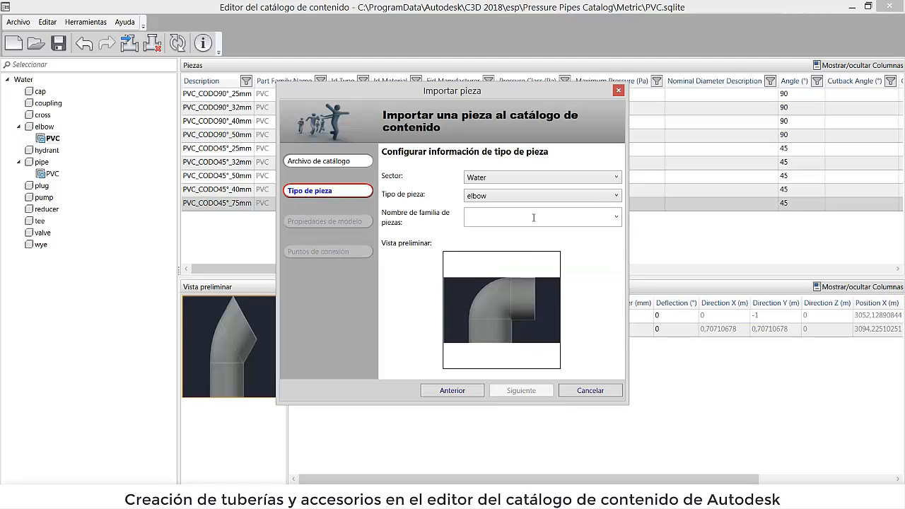
click(616, 217)
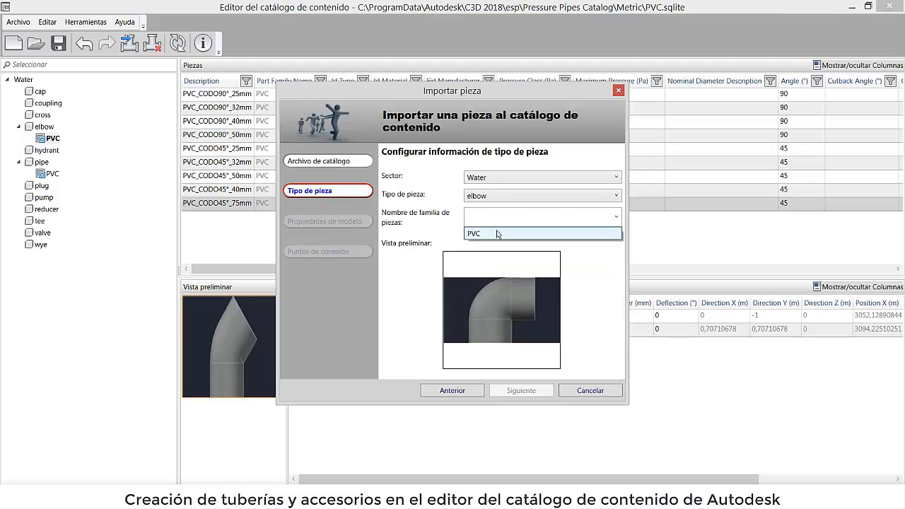
click(498, 234)
click(523, 388)
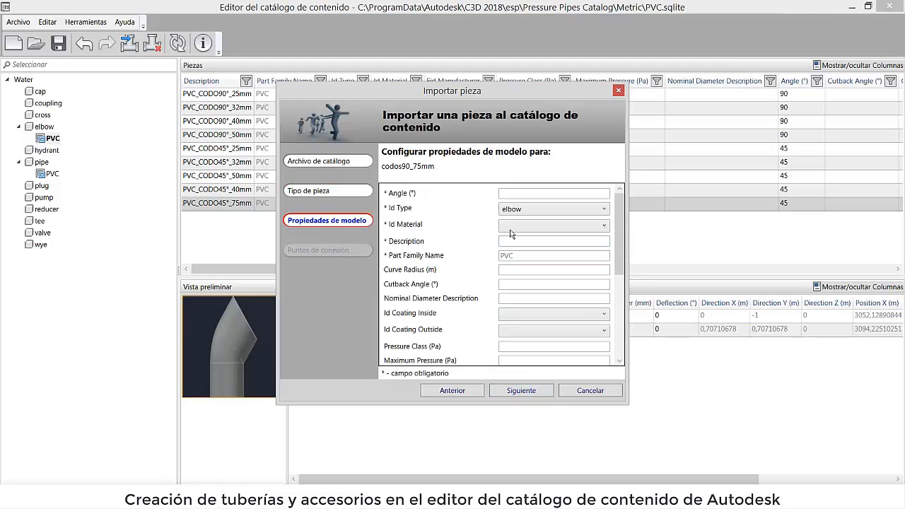
Set the model properties of codos90_75mm to angle 90, material PVC and description PVC_CODO90°_75mm
click(527, 198)
text(90)
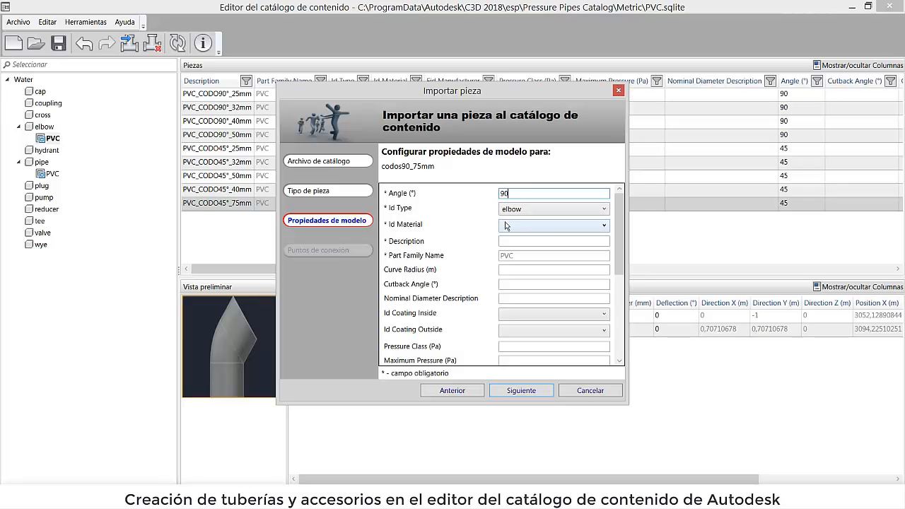
click(509, 226)
scroll(603, 294, down, 2)
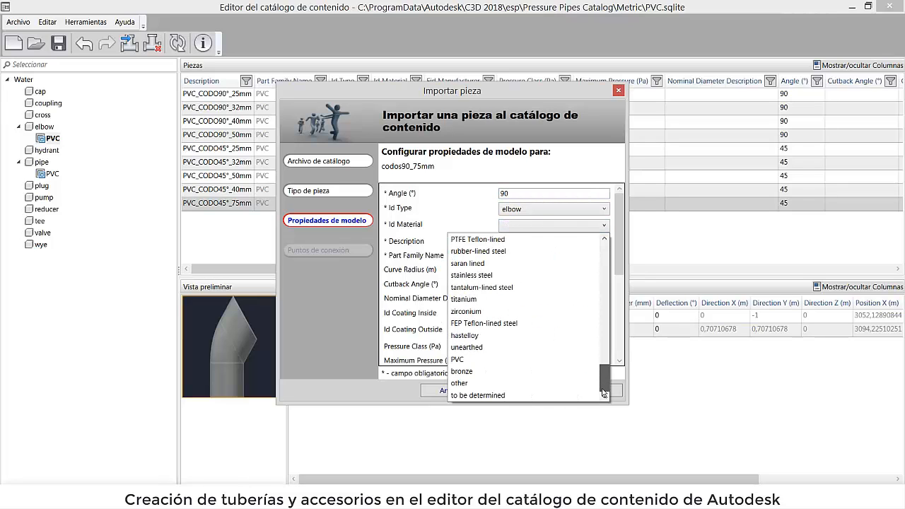
click(488, 354)
click(523, 241)
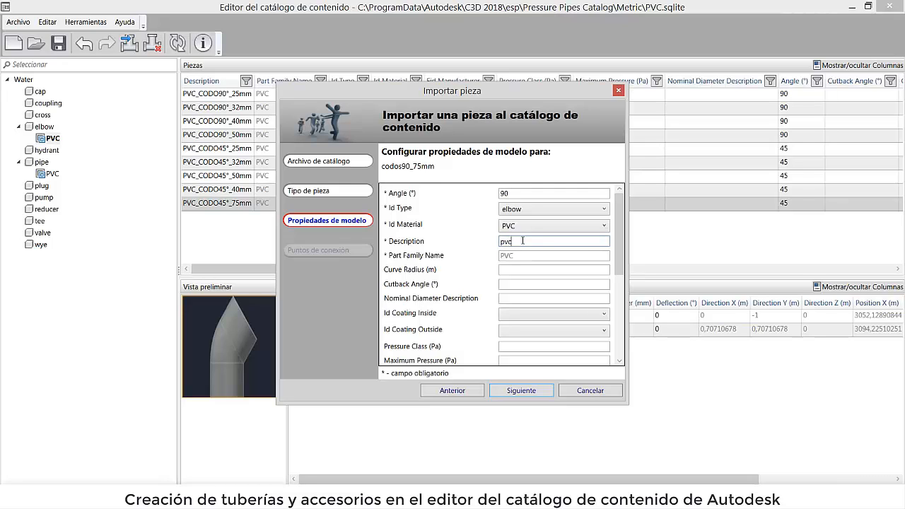
text(PVC_CODO90°:)
key(BackSpace)
text(_75mm)
click(521, 390)
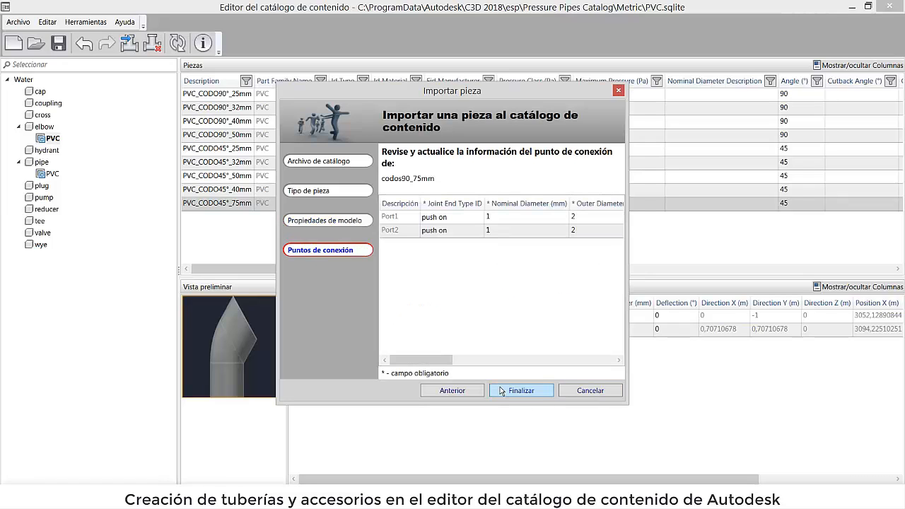
Give both connection points of codos90_75mm a nominal diameter of 75 mm and an outer diameter of 78 mm, and finish the import
click(506, 219)
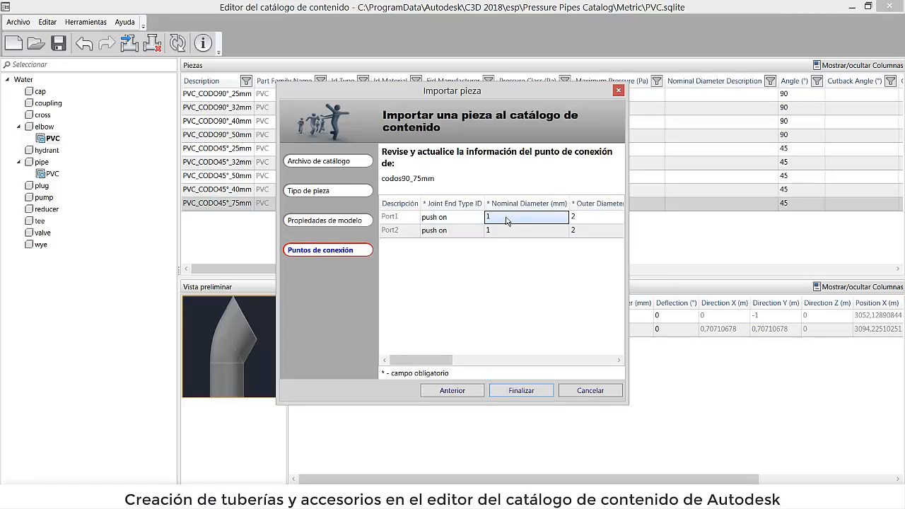
text(75)
click(491, 230)
text(75)
click(594, 220)
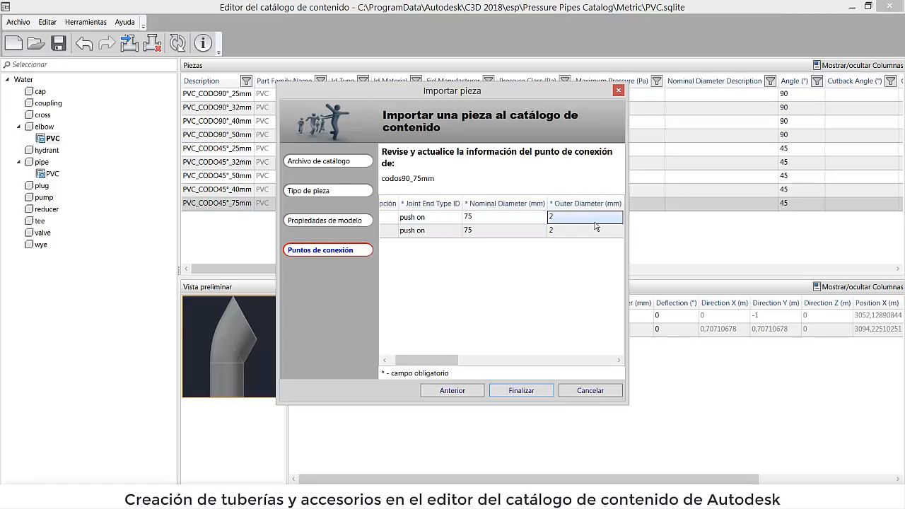
text(78)
click(587, 231)
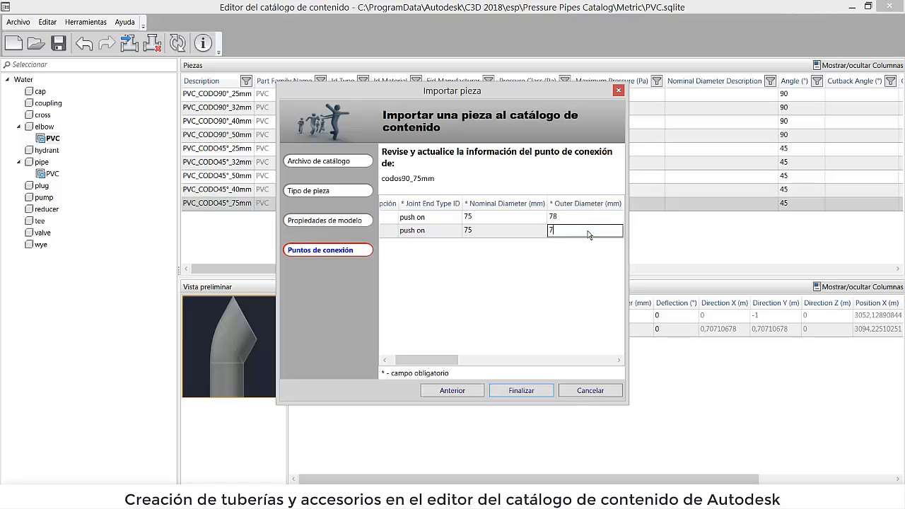
text(78)
click(519, 391)
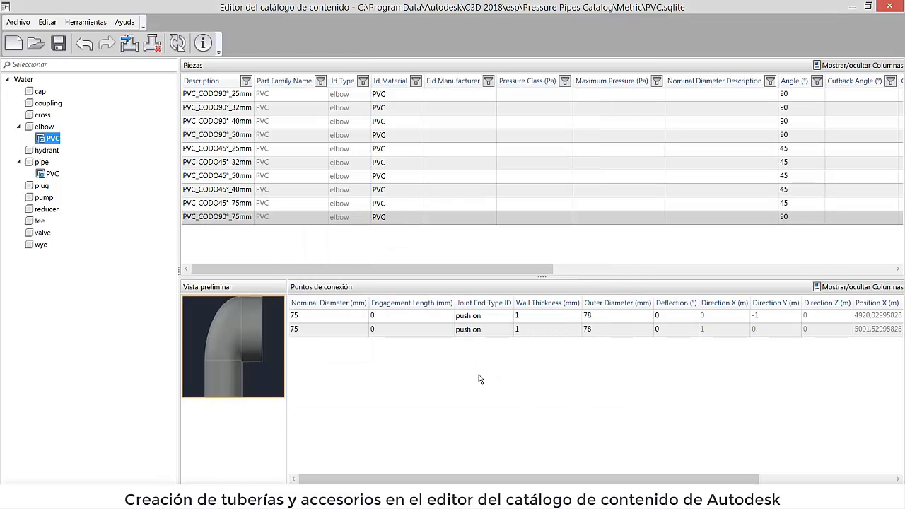
Review the imported 45° and 90° 75 mm elbows and save the PVC catalogue
click(226, 206)
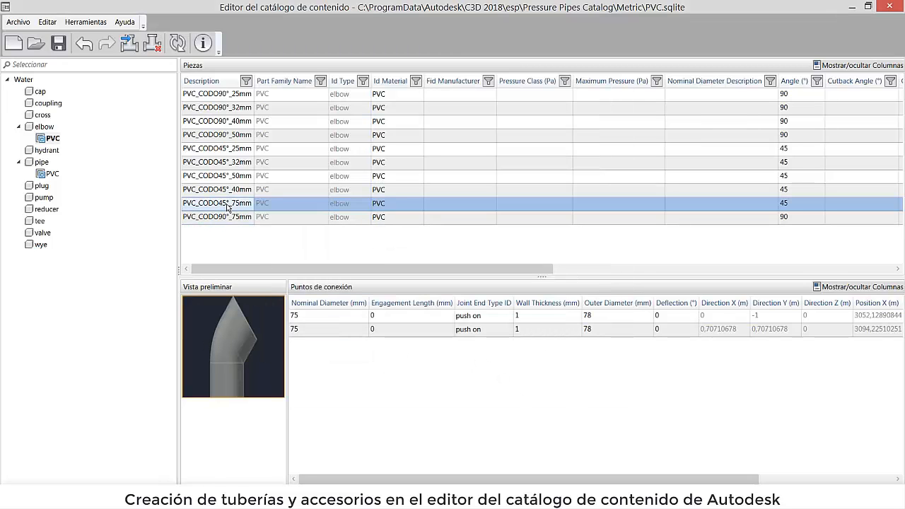
click(216, 215)
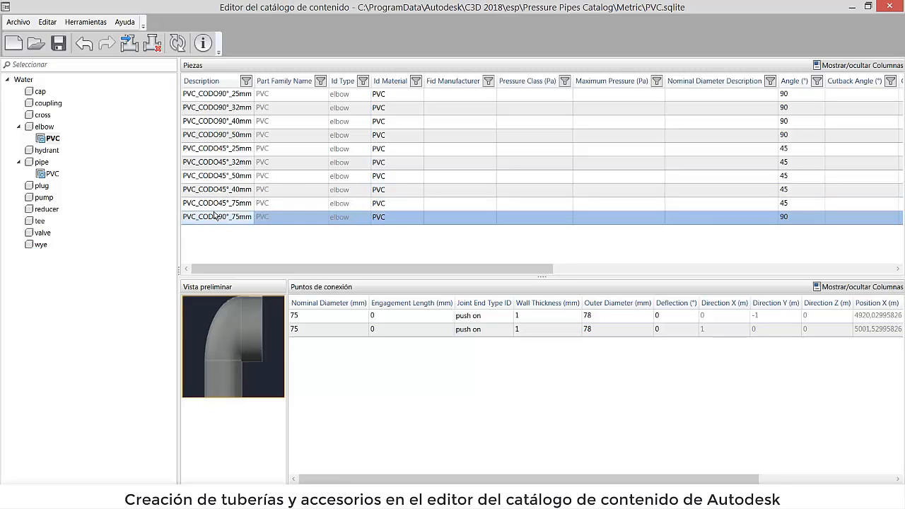
click(215, 216)
click(58, 44)
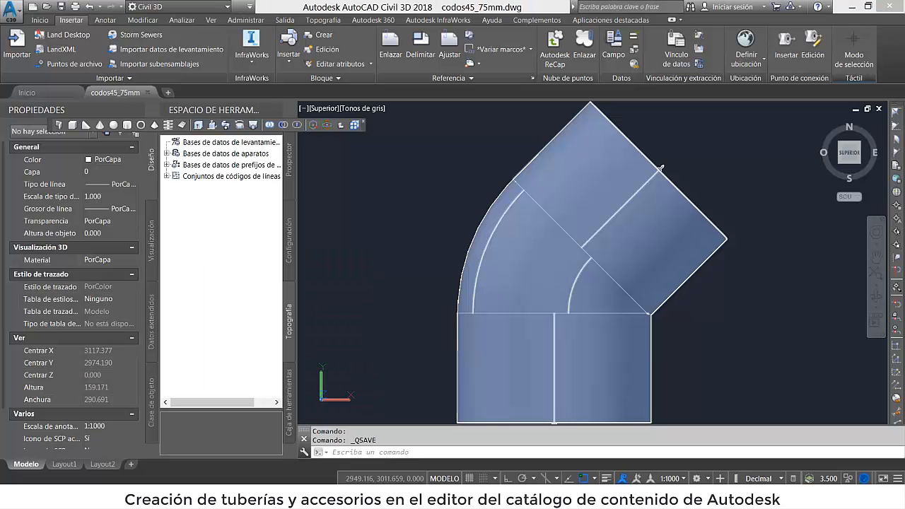
Switch to AutoCAD Civil 3D and create a new blank drawing
click(168, 92)
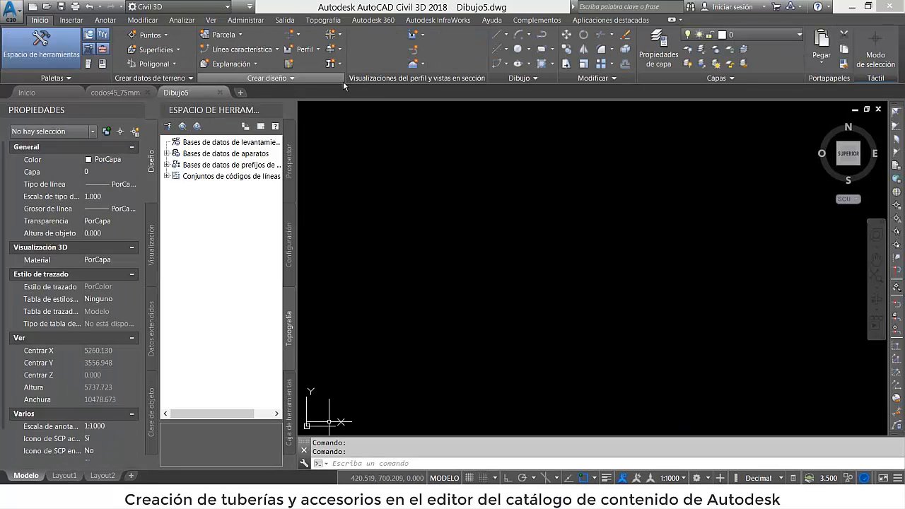
Copy the pressure network catalogue folder path and set PVC.sqlite as the drawing's pressure network catalogue database
click(343, 79)
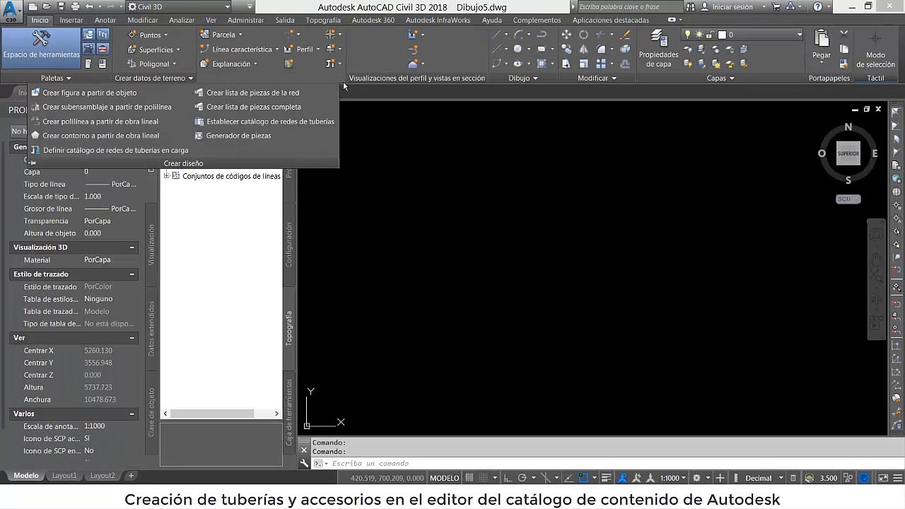
click(148, 150)
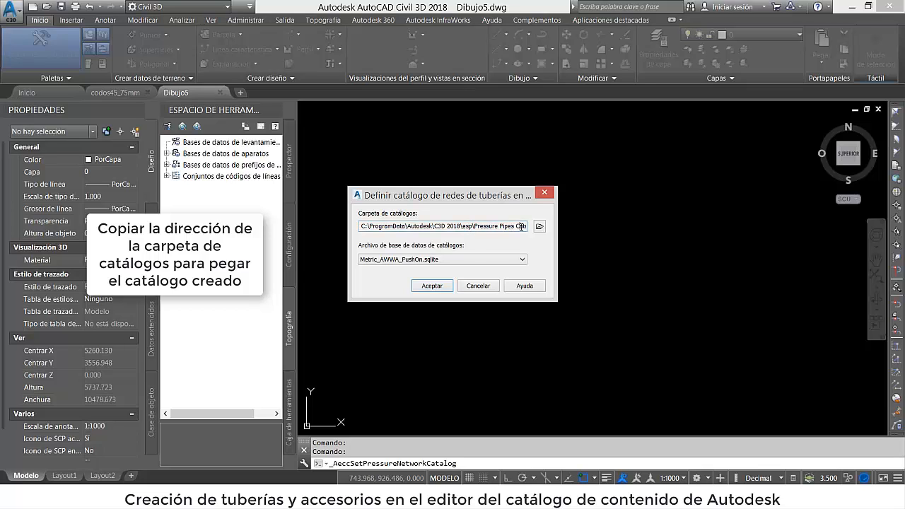
drag(361, 226, 526, 226)
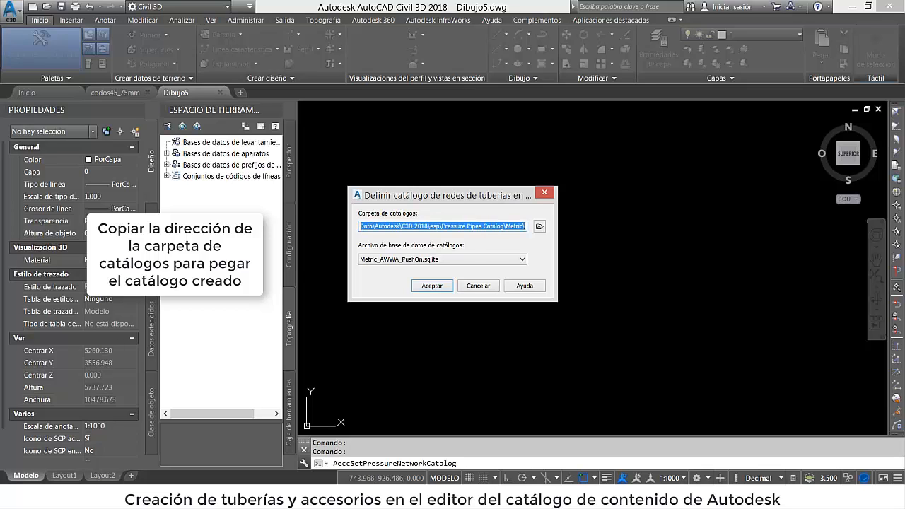
click(429, 260)
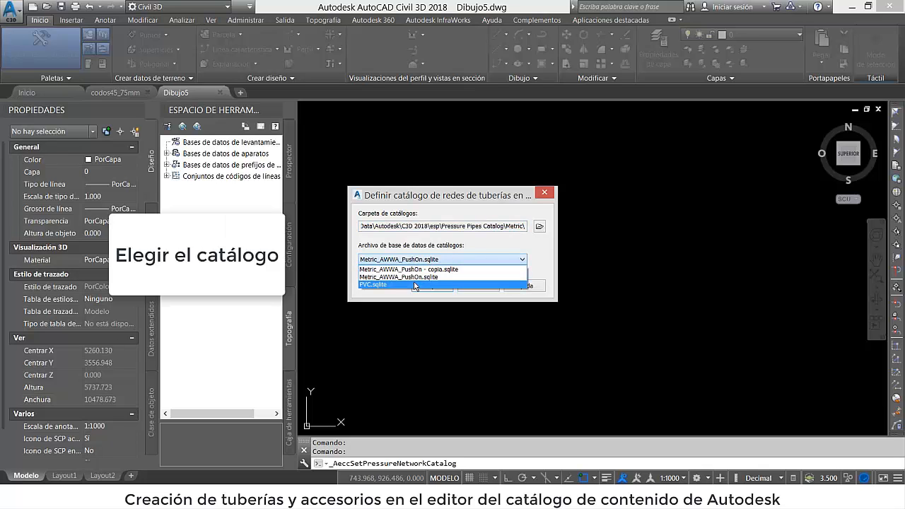
click(415, 286)
click(444, 290)
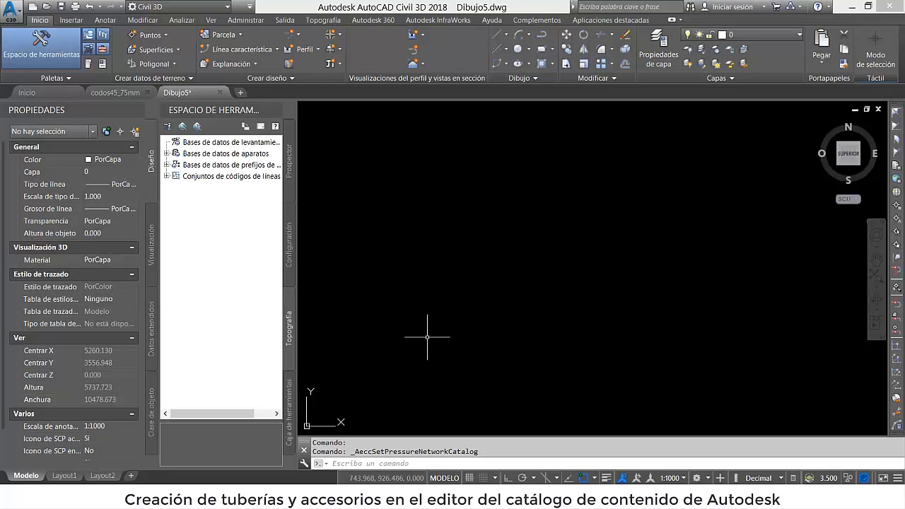
Start creating a pressure pipe network and name it Red de prueba
click(338, 62)
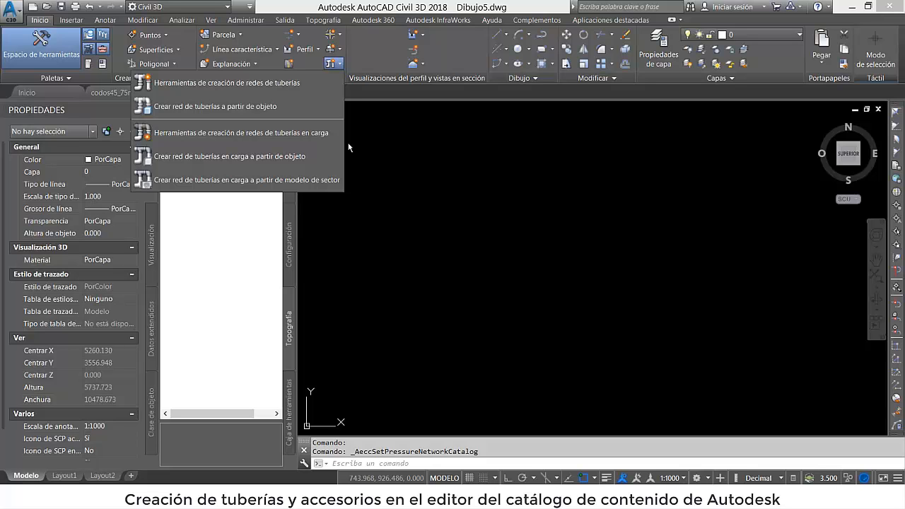
click(328, 139)
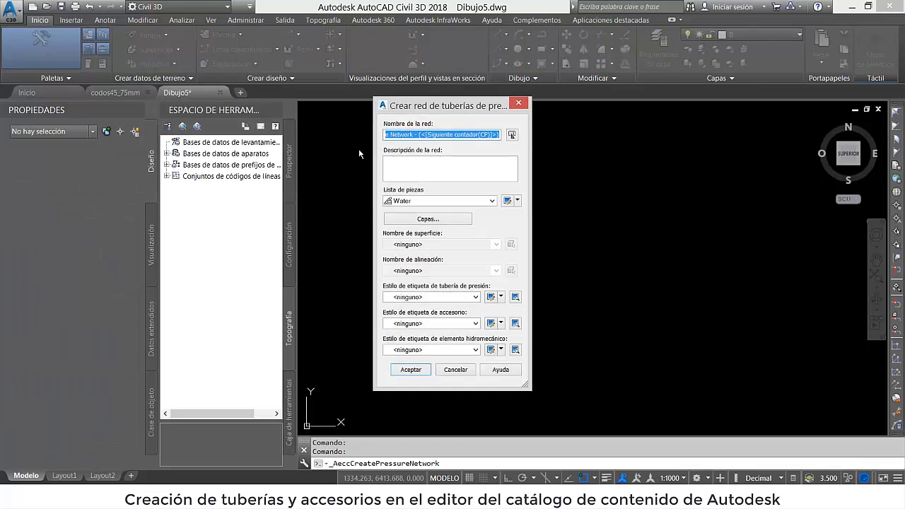
click(513, 135)
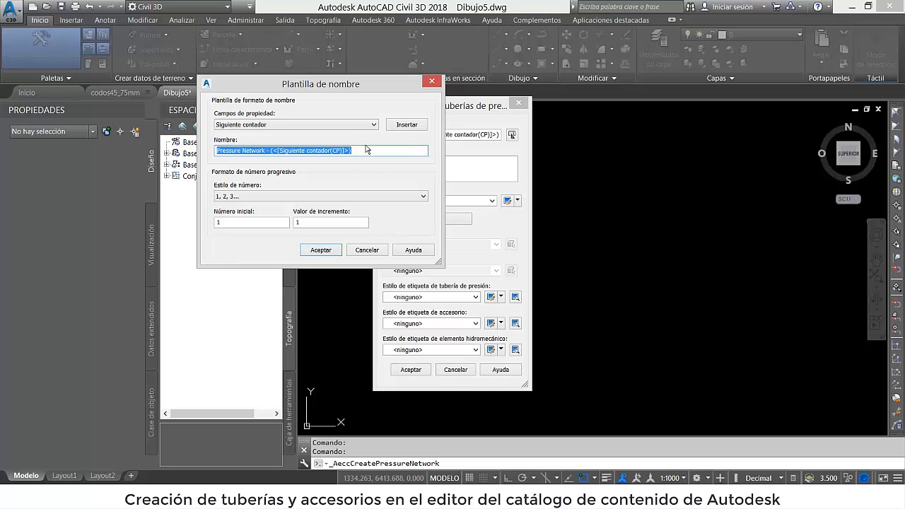
click(367, 251)
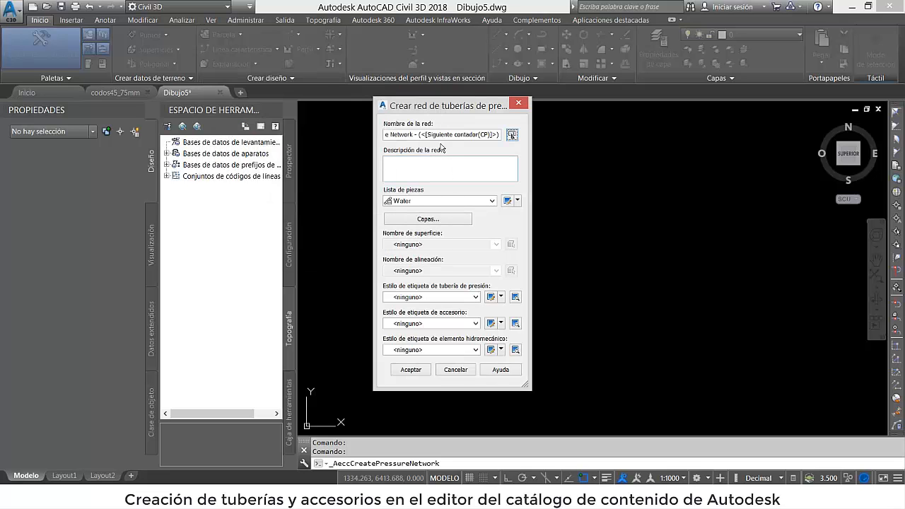
double_click(445, 136)
drag(453, 136, 377, 138)
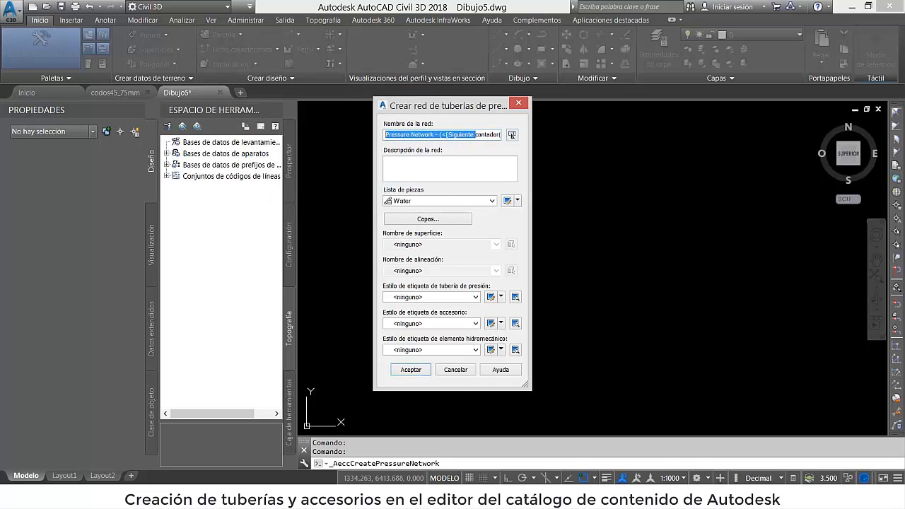
key(BackSpace)
key(Delete)
key(Delete)
key(Delete)
key(Delete)
key(Delete)
key(Delete)
key(Delete)
key(Delete)
key(Delete)
key(Delete)
key(Delete)
key(Delete)
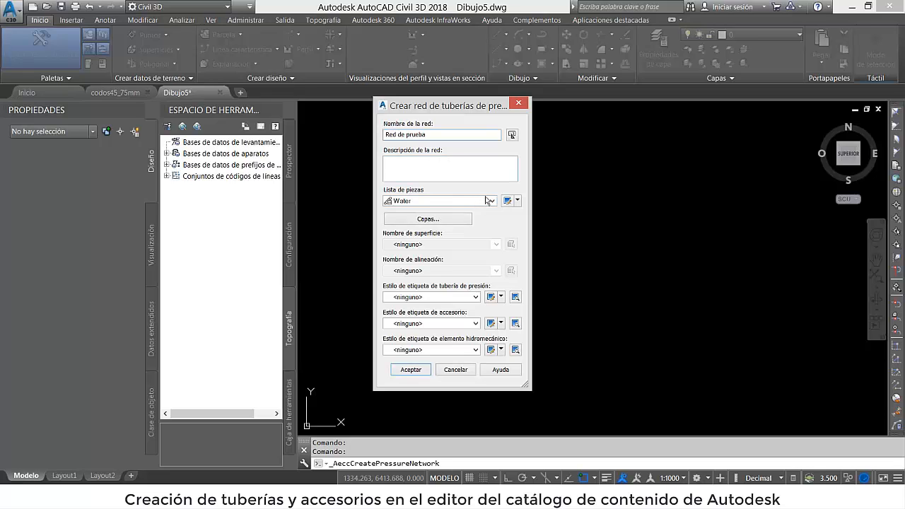
Create a new parts list for the network and name it PVC
click(517, 201)
click(520, 214)
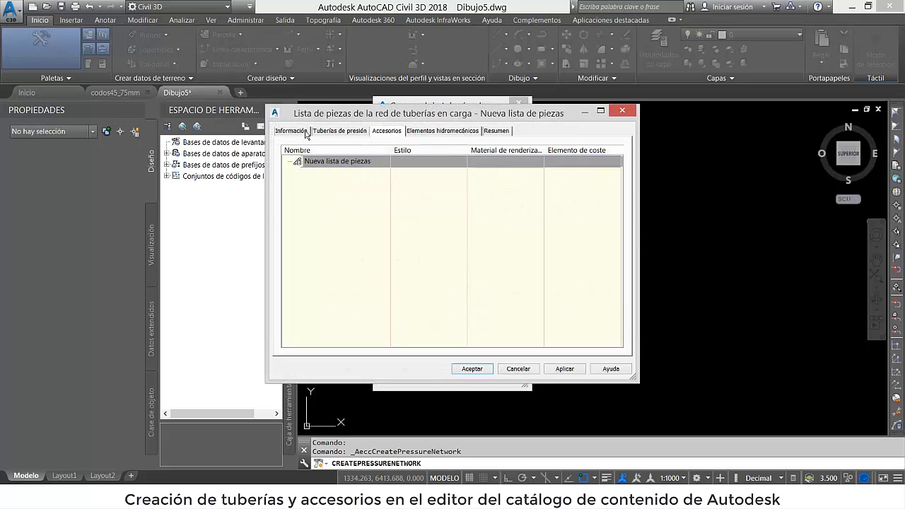
click(305, 133)
drag(355, 162, 120, 163)
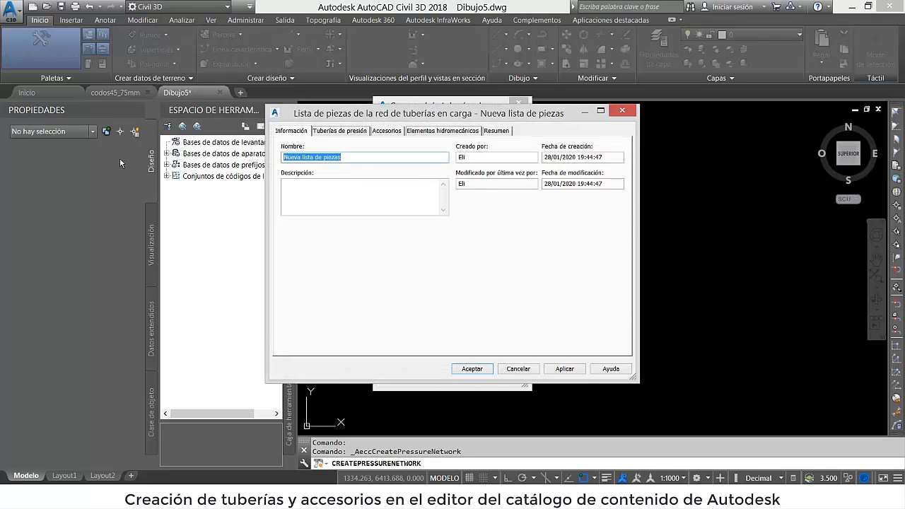
text(PVC)
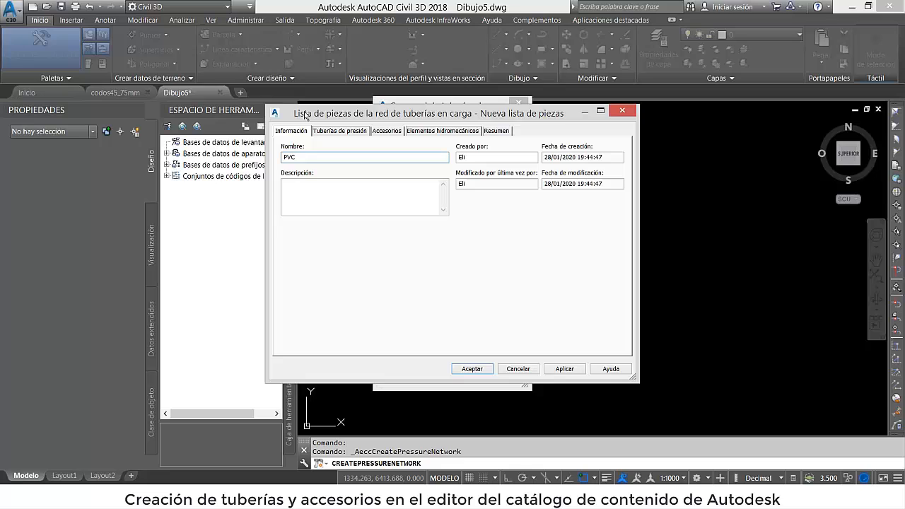
Add the PVC material from the catalogue to the parts list's pressure pipes
click(338, 132)
click(338, 158)
right_click(328, 160)
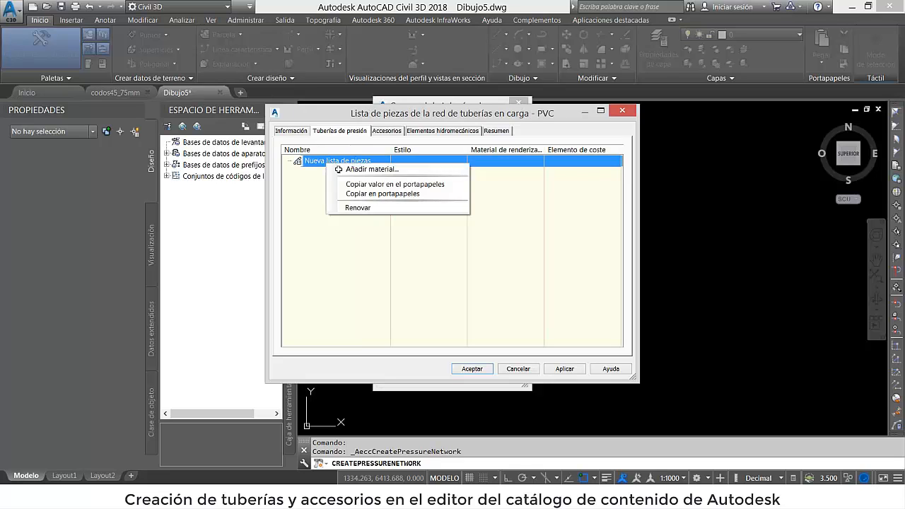
click(344, 169)
click(358, 159)
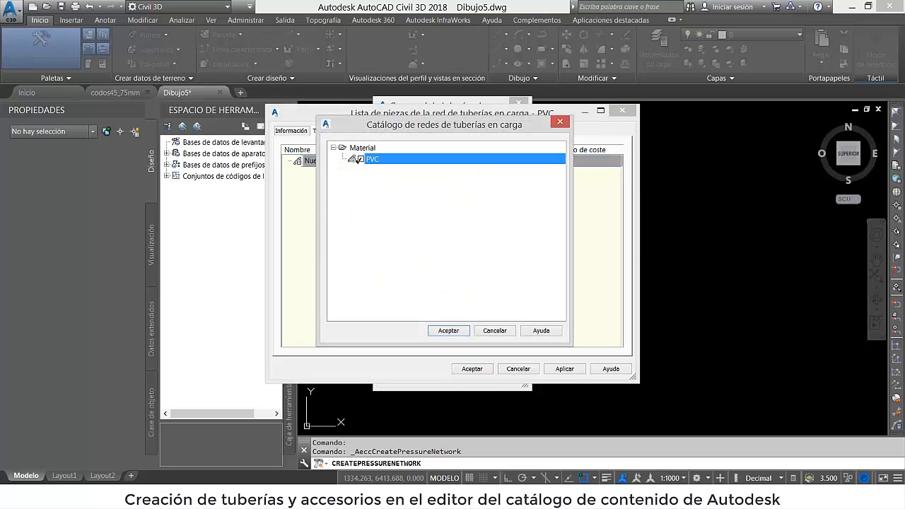
click(454, 335)
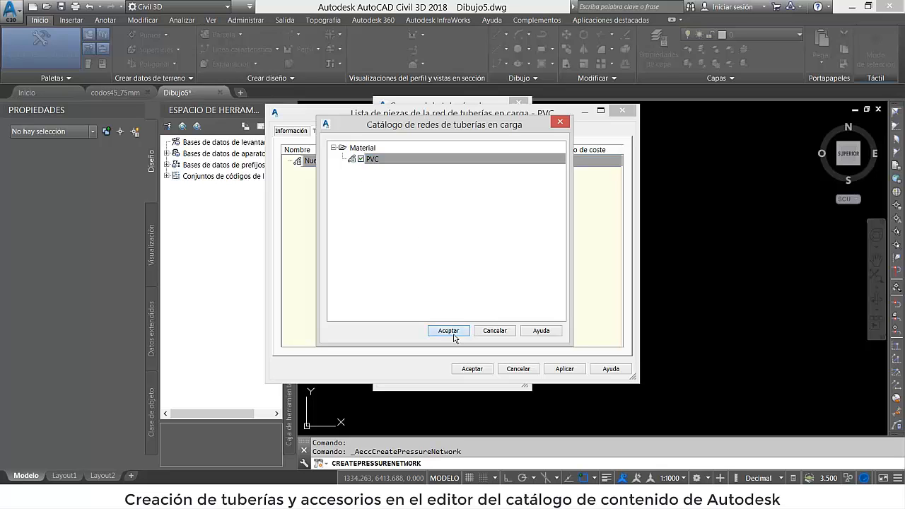
Add all nominal diameter sizes to the PVC pressure pipe material and expand the resulting pipe entries
click(288, 162)
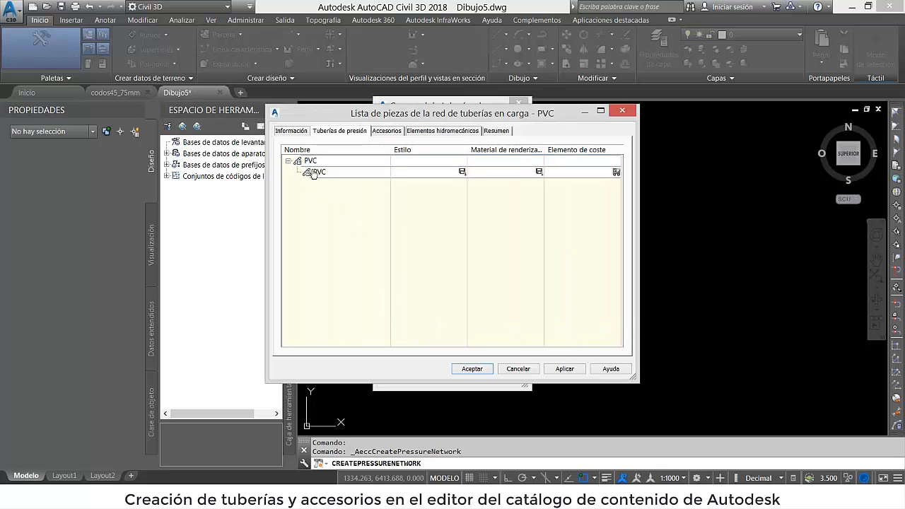
click(318, 173)
right_click(330, 176)
click(345, 182)
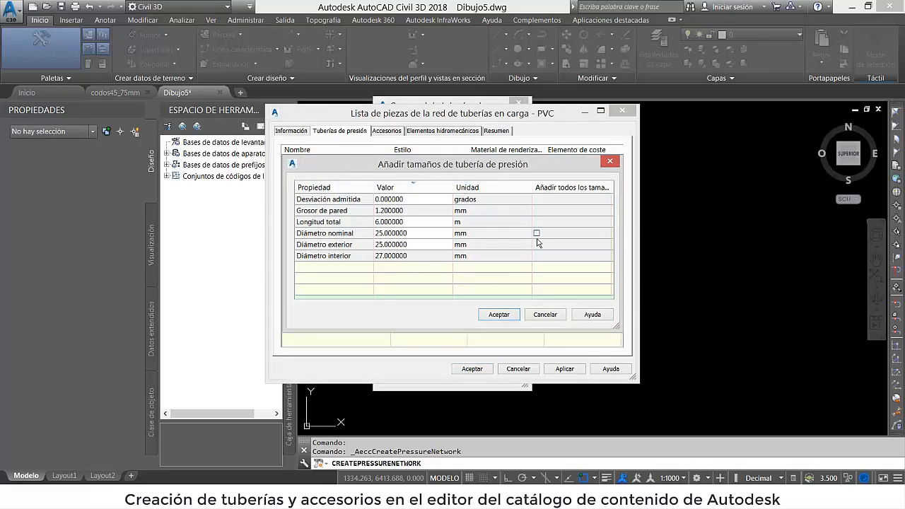
click(537, 235)
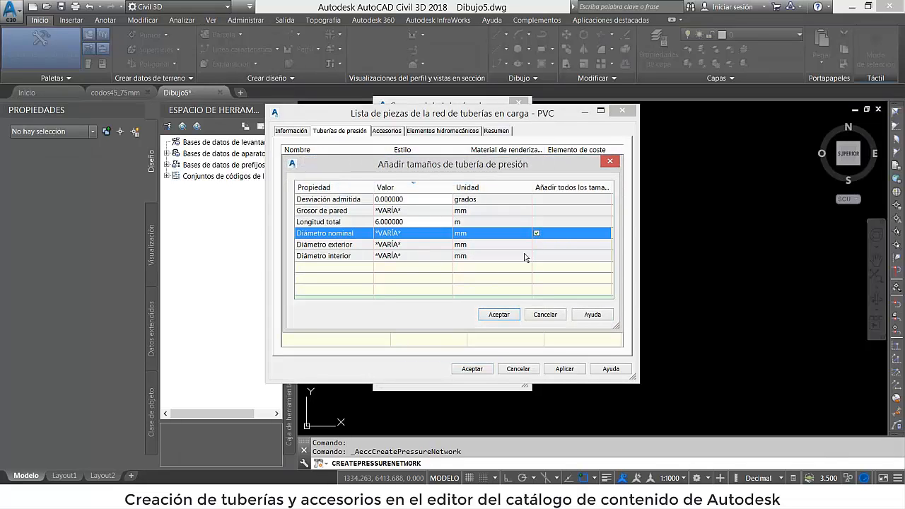
click(500, 314)
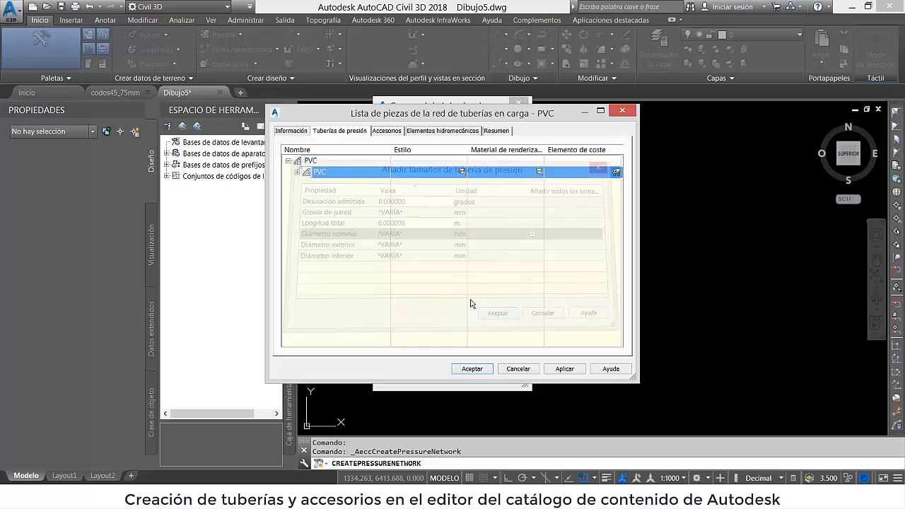
click(297, 173)
Add the PVC Codo type from the catalogue to the parts list's fittings
click(387, 131)
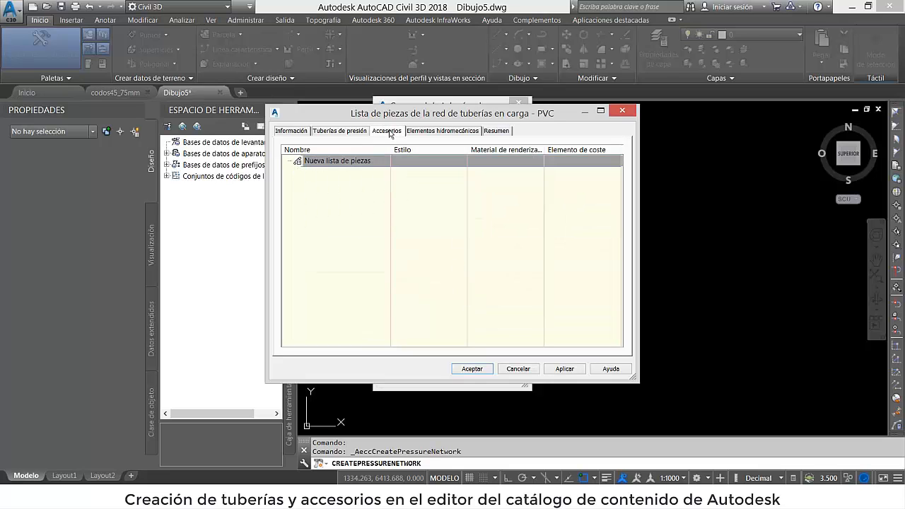
click(316, 163)
right_click(317, 164)
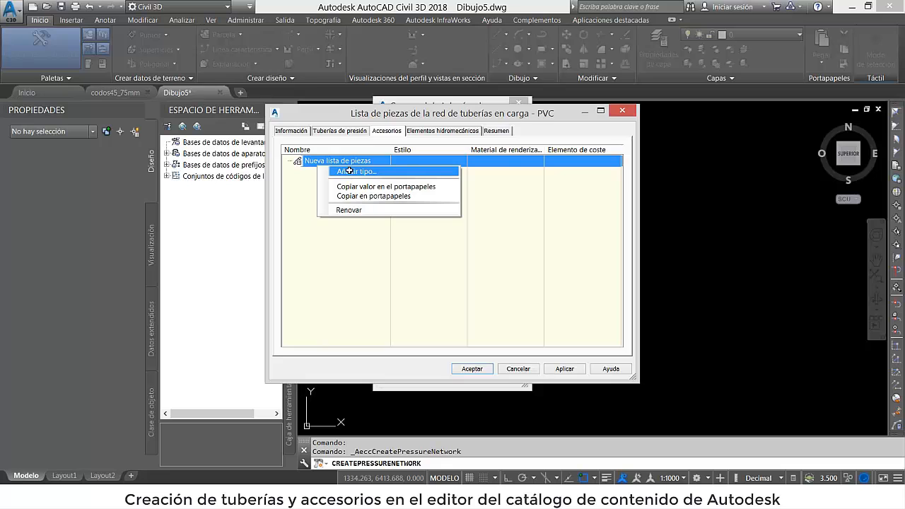
click(349, 171)
click(369, 161)
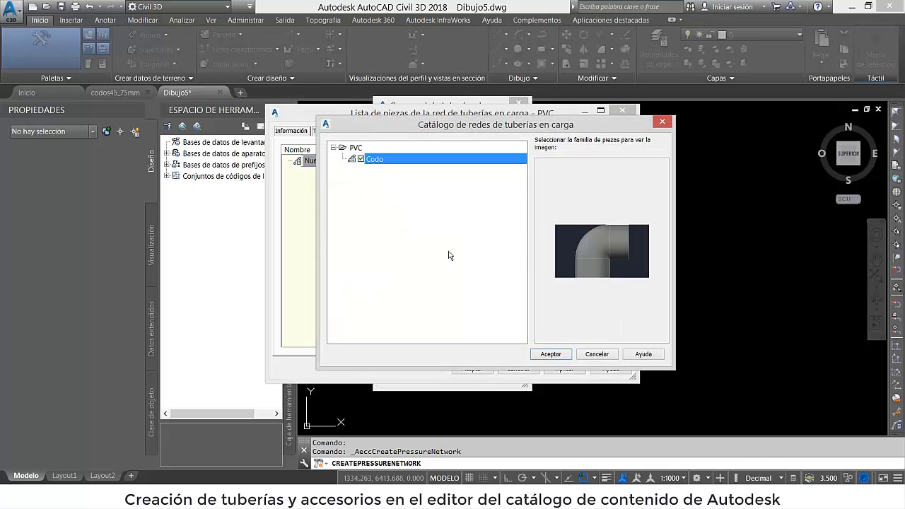
click(551, 354)
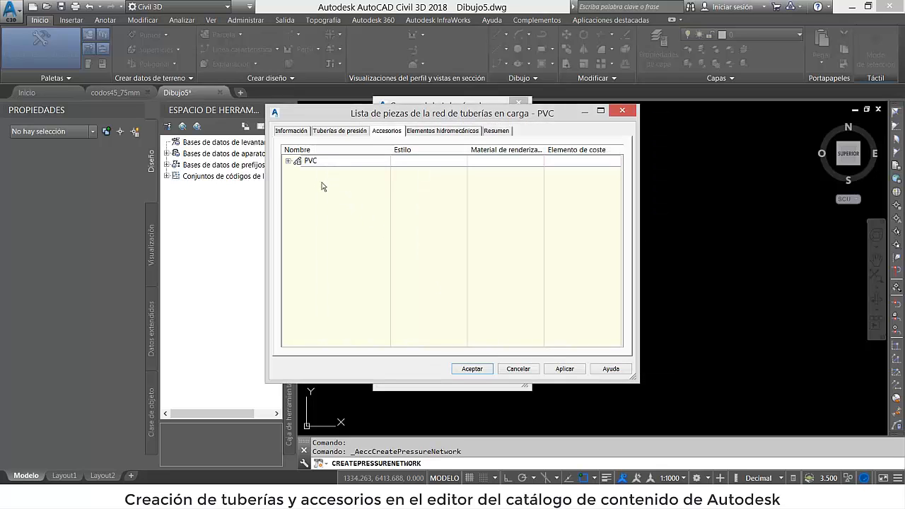
Add all nominal diameter sizes to the PVC Codo fitting, expand its entries and accept the parts list
click(289, 162)
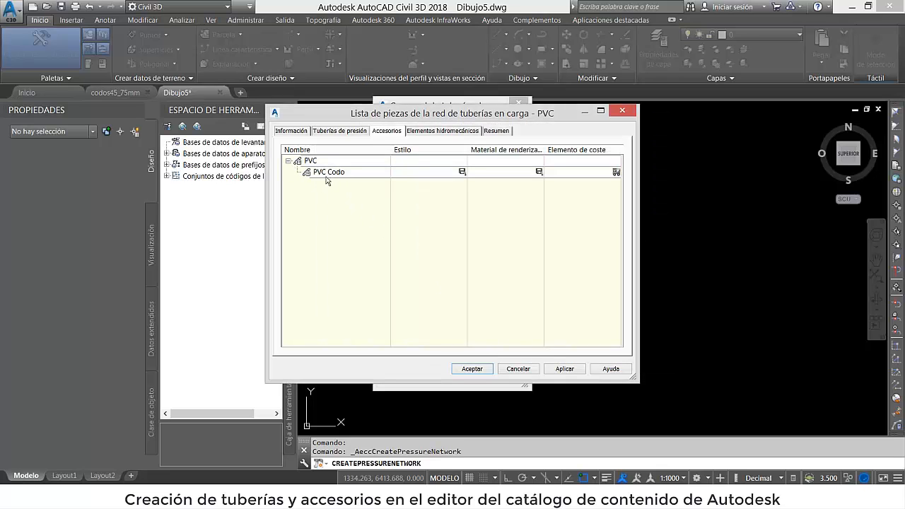
click(327, 173)
right_click(326, 173)
click(350, 182)
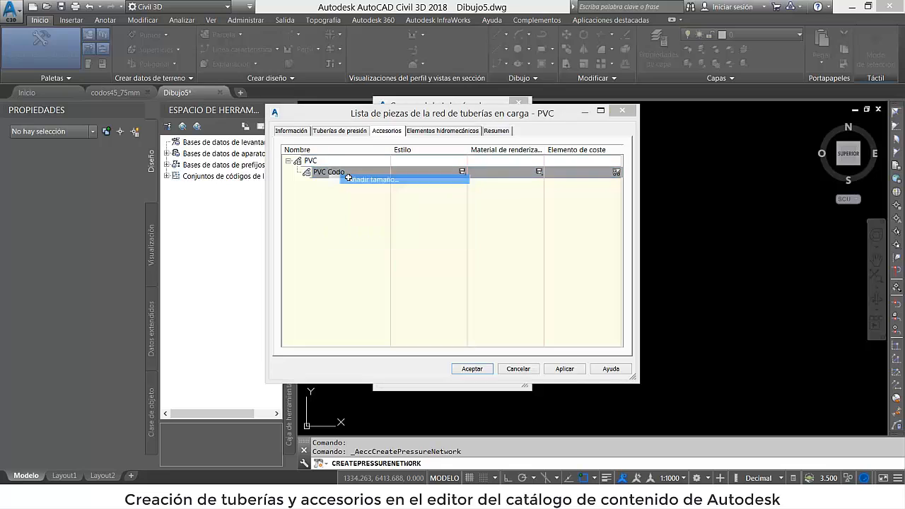
click(542, 209)
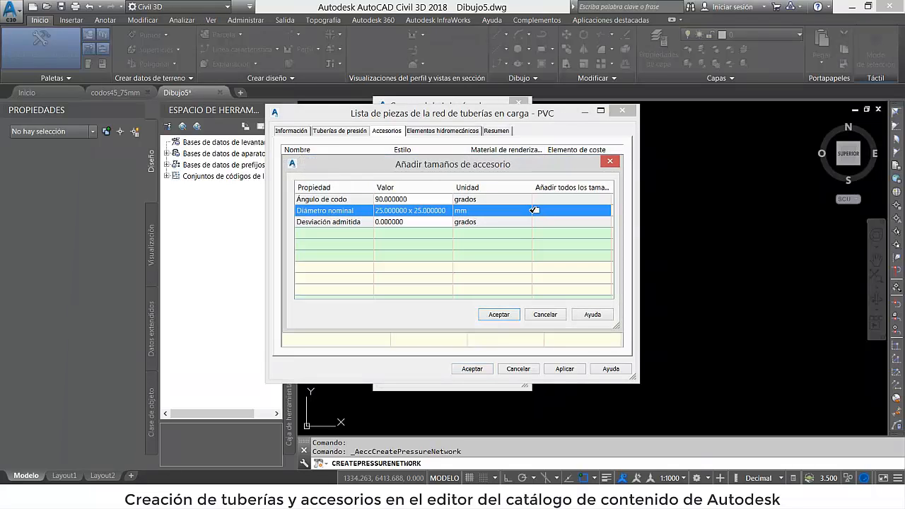
click(499, 315)
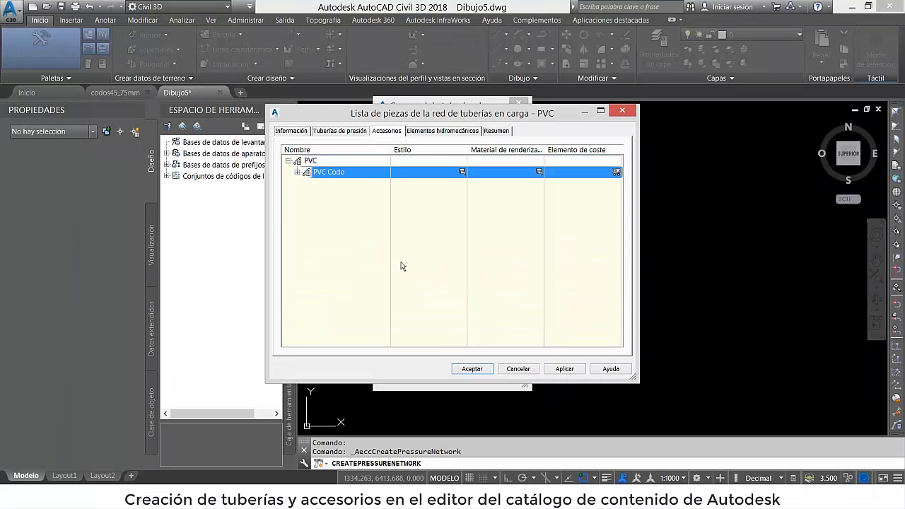
click(296, 172)
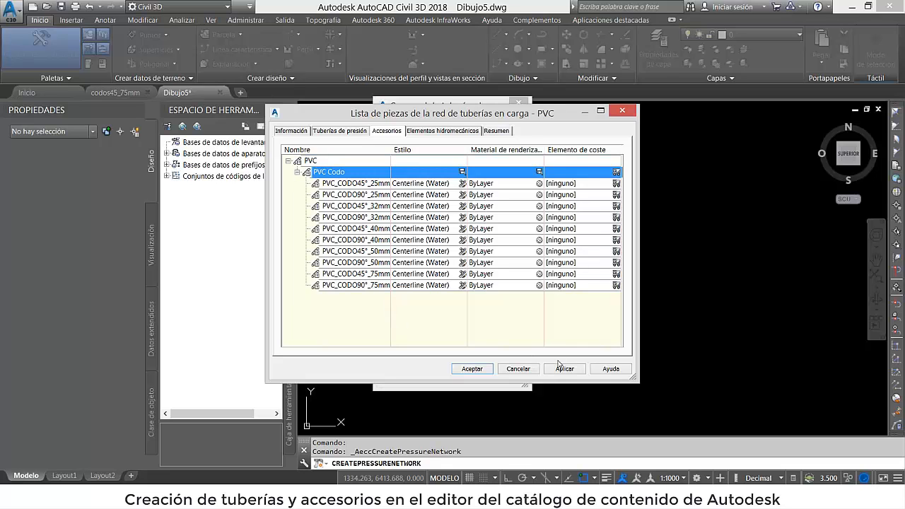
click(487, 369)
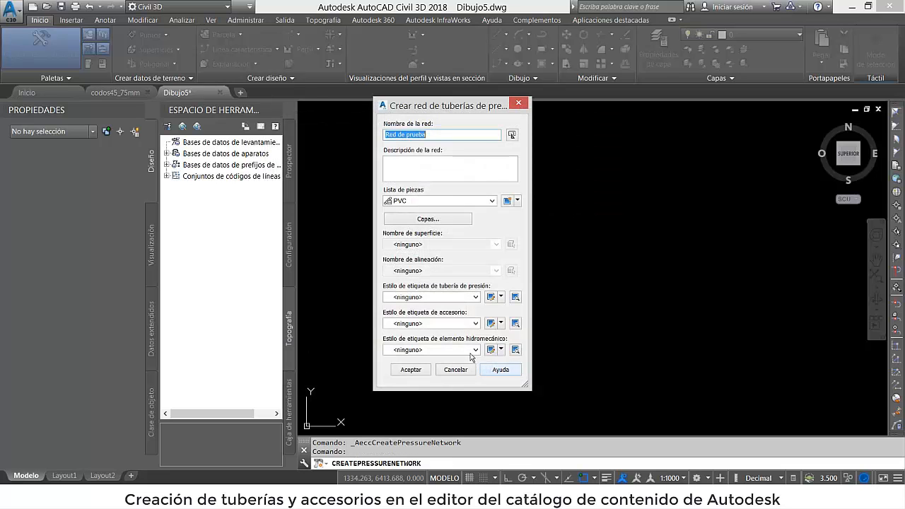
Create the Red de prueba network with the PVC parts list and choose the PVC_75mm_0.5MPa pipe size
click(410, 370)
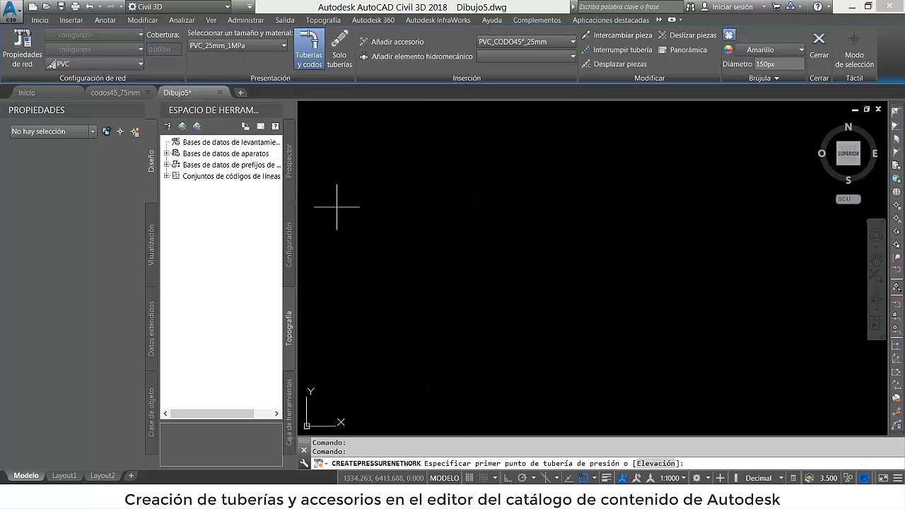
click(267, 48)
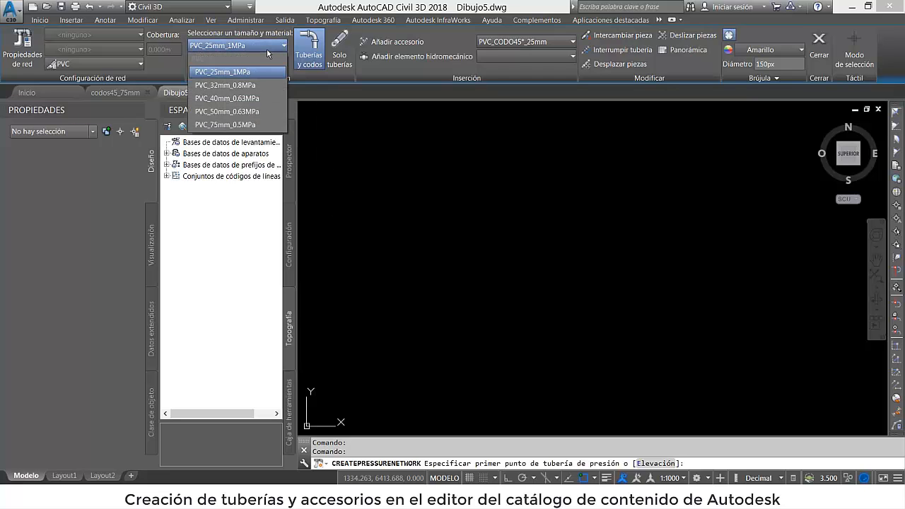
click(243, 125)
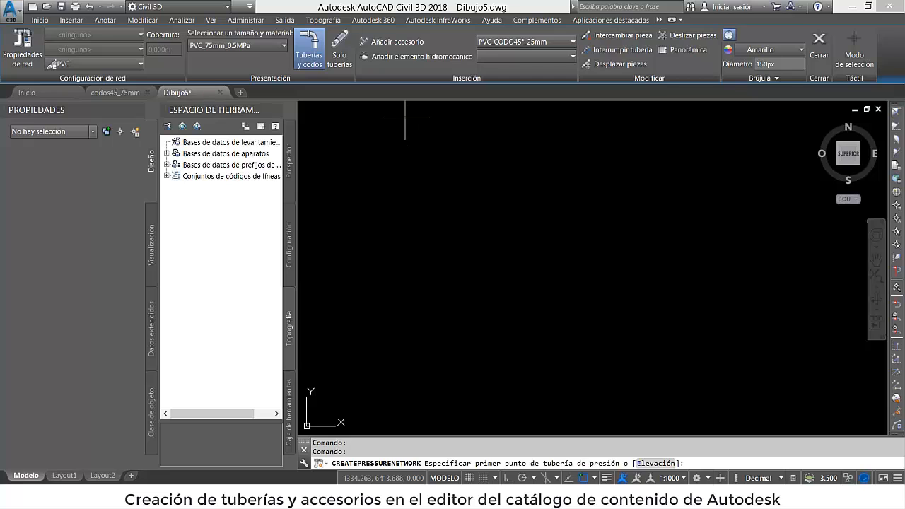
Lay out a run of six connected PVC 75 mm pressure pipes with elbows, turning at 90° and 45° bends
click(302, 48)
click(302, 48)
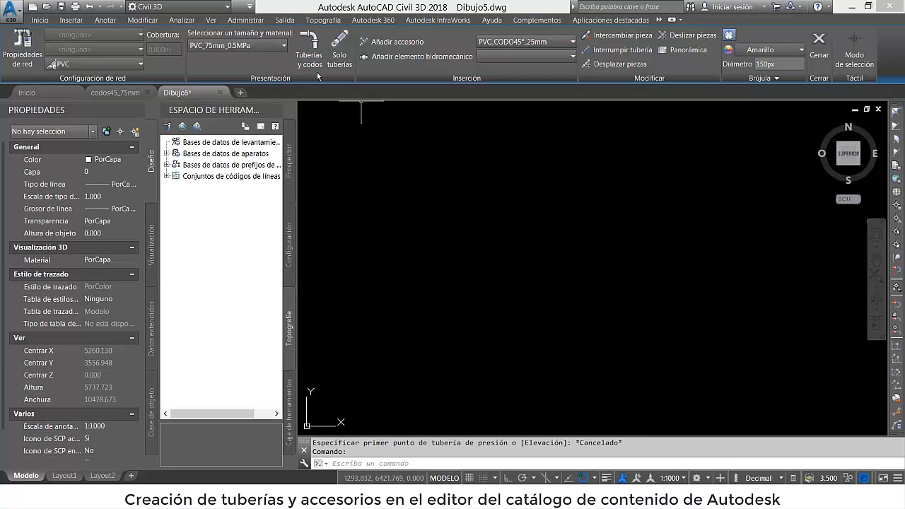
click(376, 216)
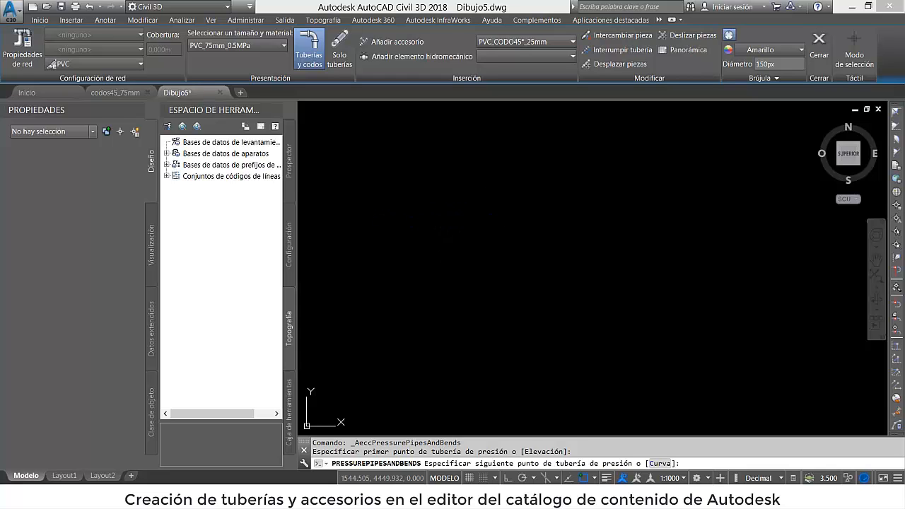
click(501, 203)
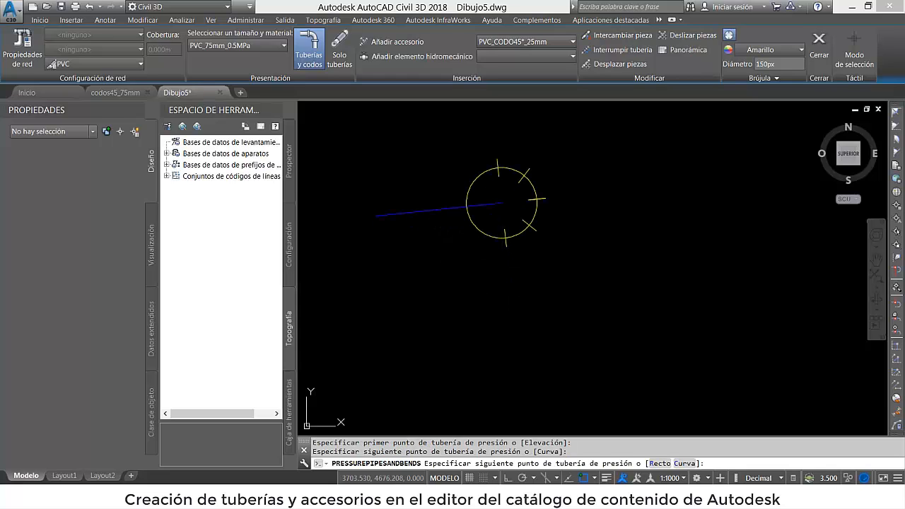
click(512, 290)
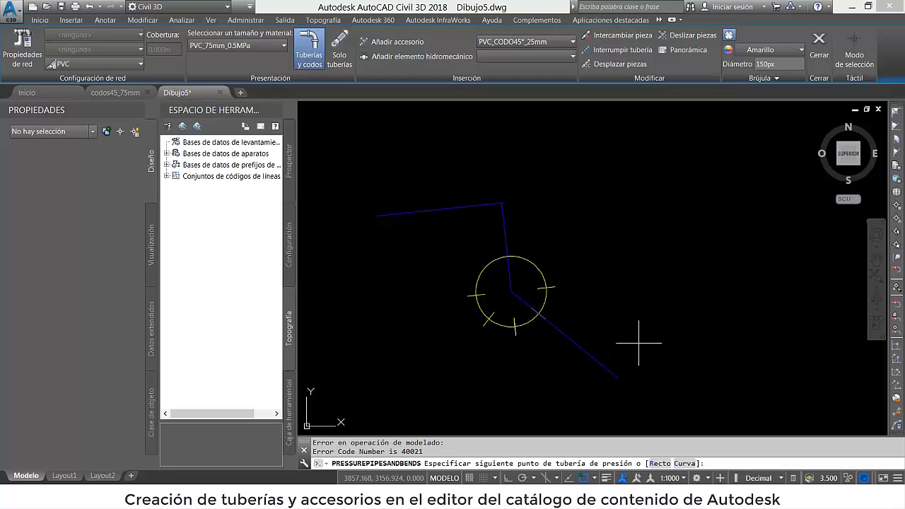
click(619, 378)
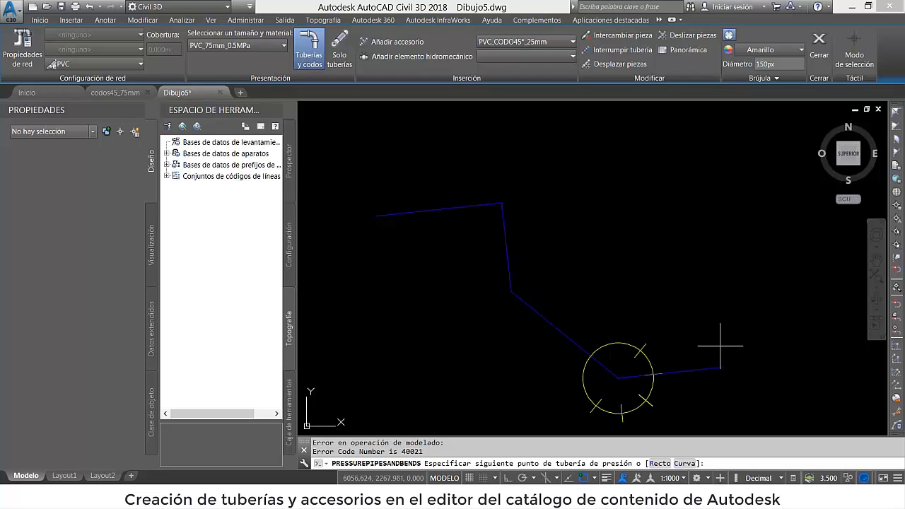
click(728, 366)
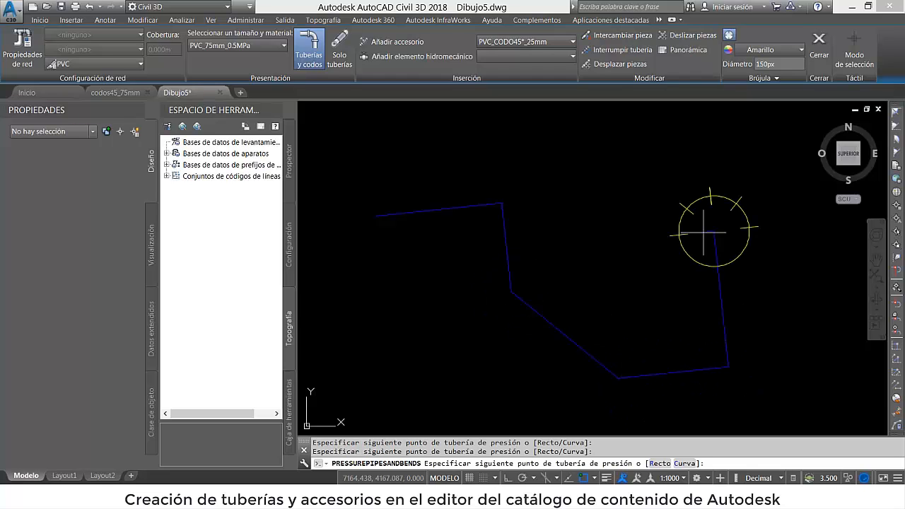
click(654, 163)
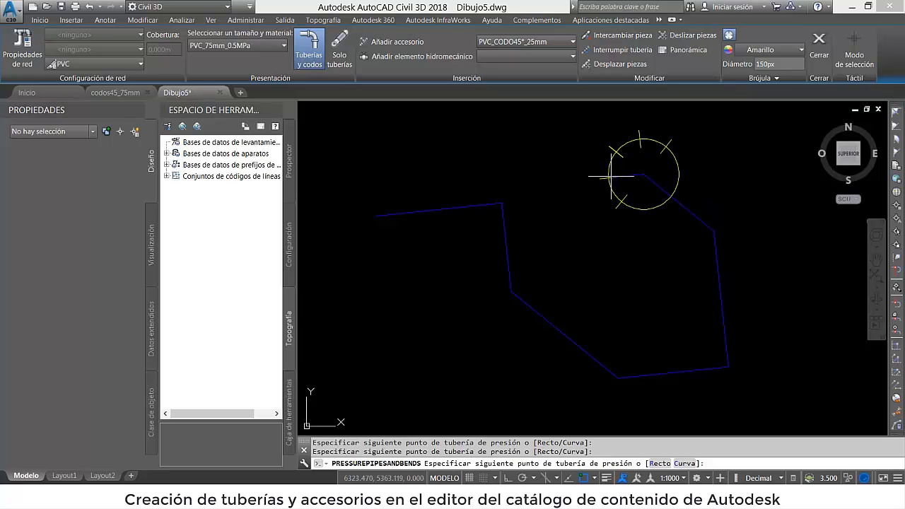
key(Return)
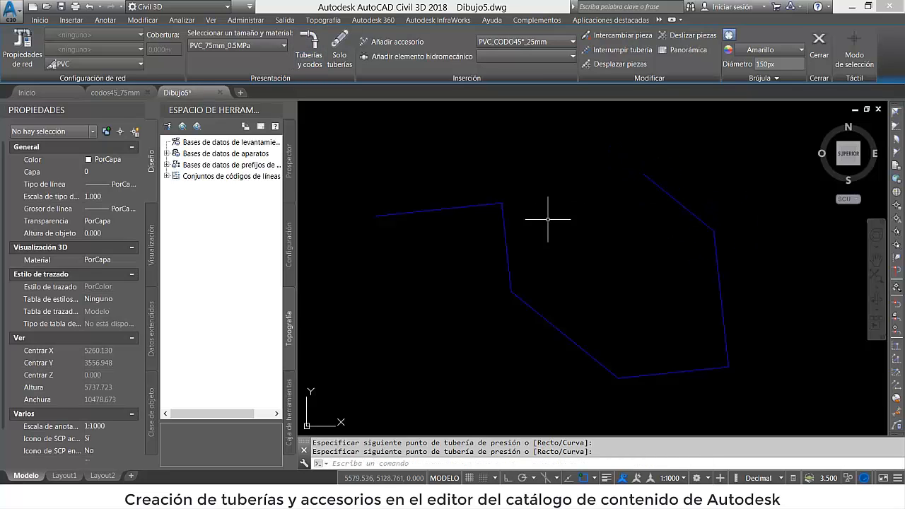
click(531, 239)
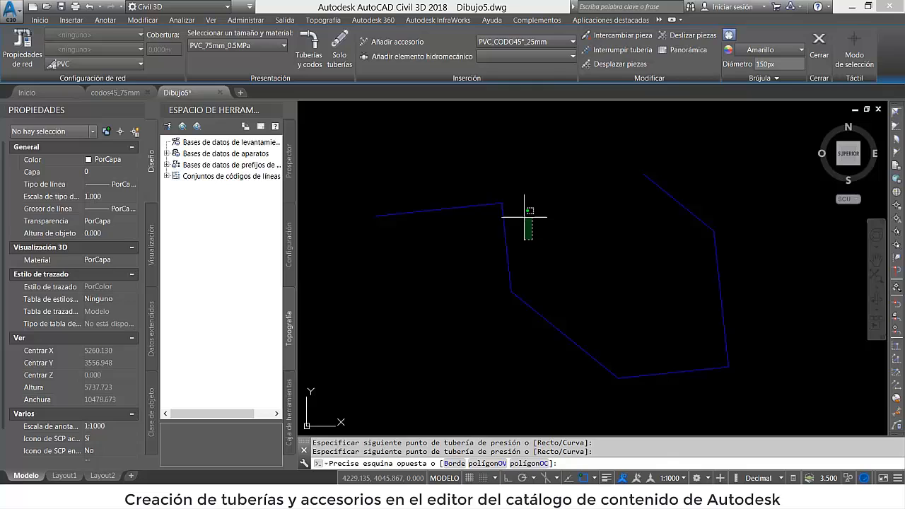
click(494, 185)
right_click(494, 186)
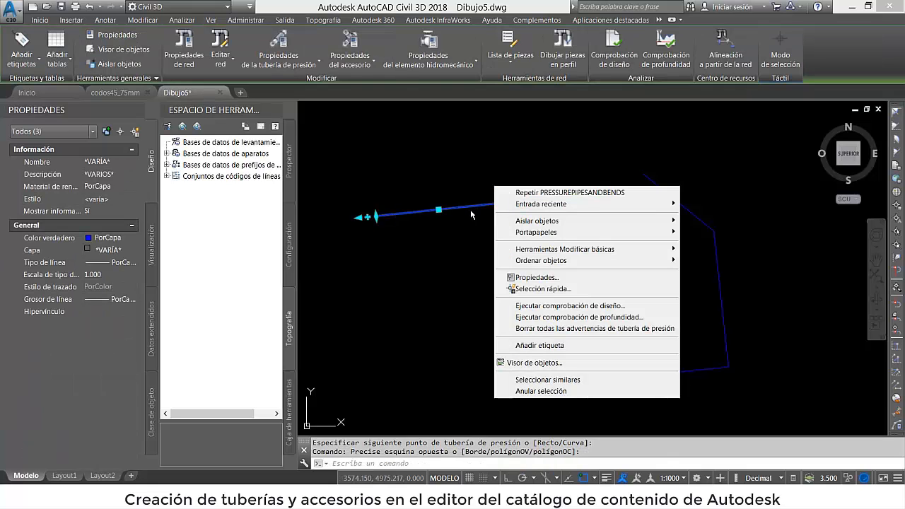
key(Escape)
Turn on the inner walls, outer walls and end line in plan view for the first pipe's Centerline (Water) style
click(471, 205)
right_click(456, 191)
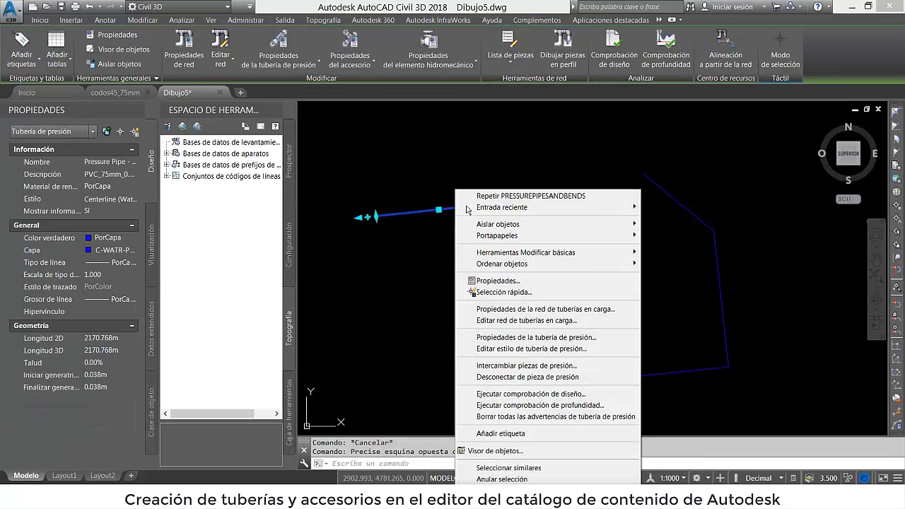
click(524, 348)
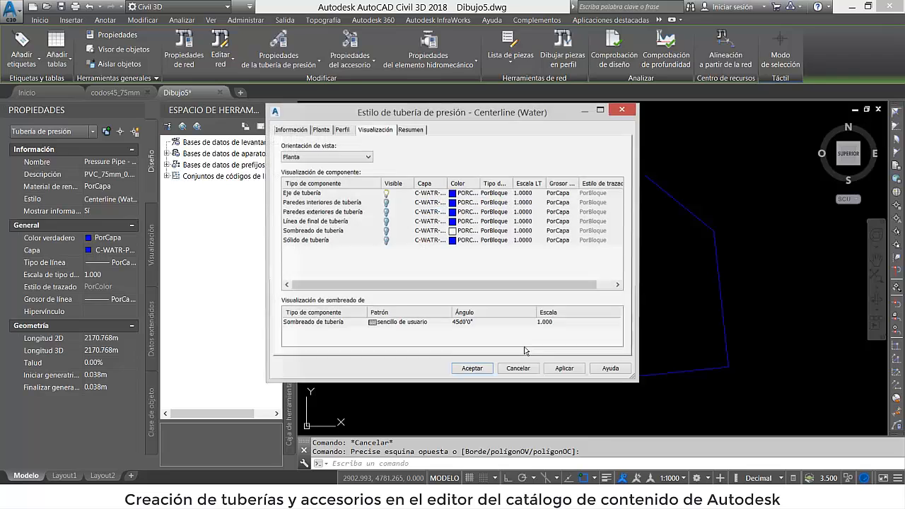
click(387, 205)
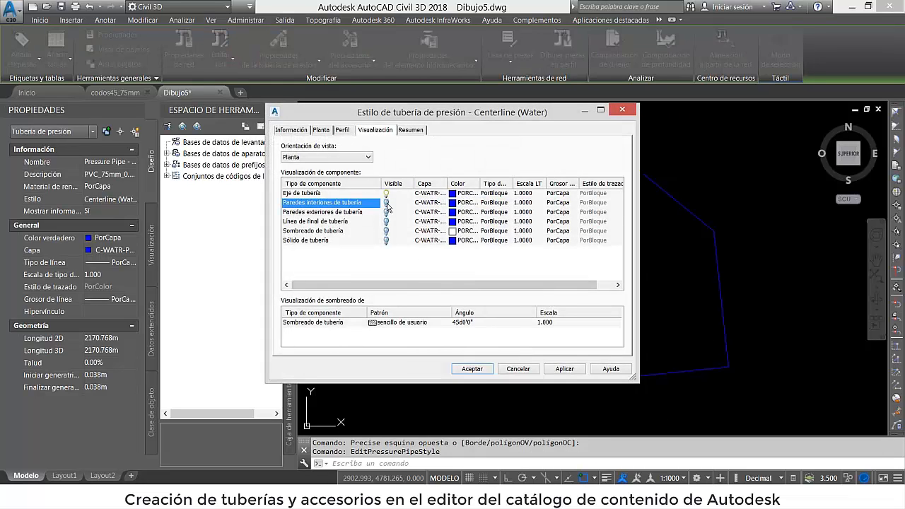
click(386, 213)
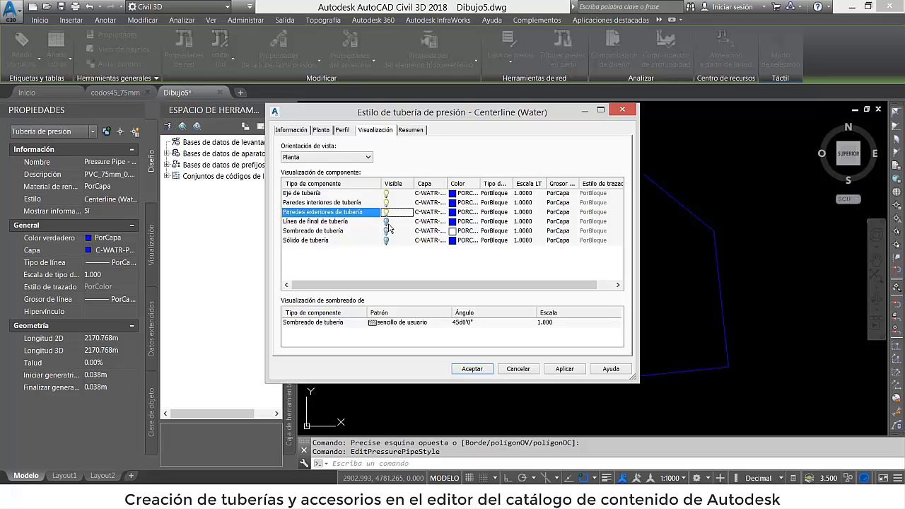
click(386, 222)
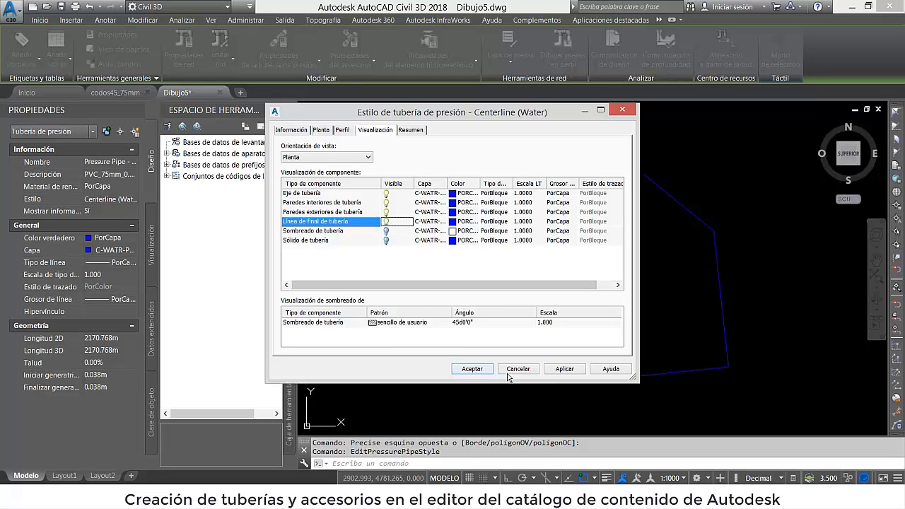
click(565, 369)
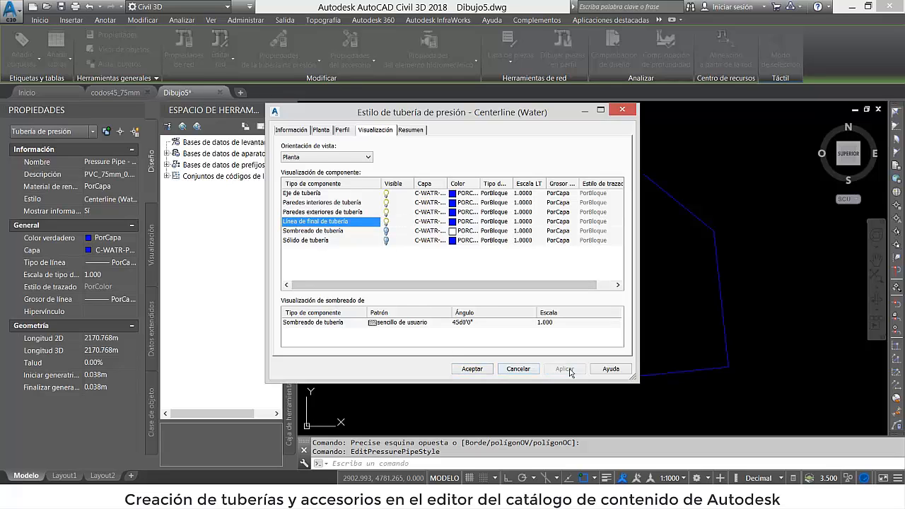
click(472, 369)
Open the Centerline (Water) fitting style of the elbow at the first bend for editing
double_click(502, 205)
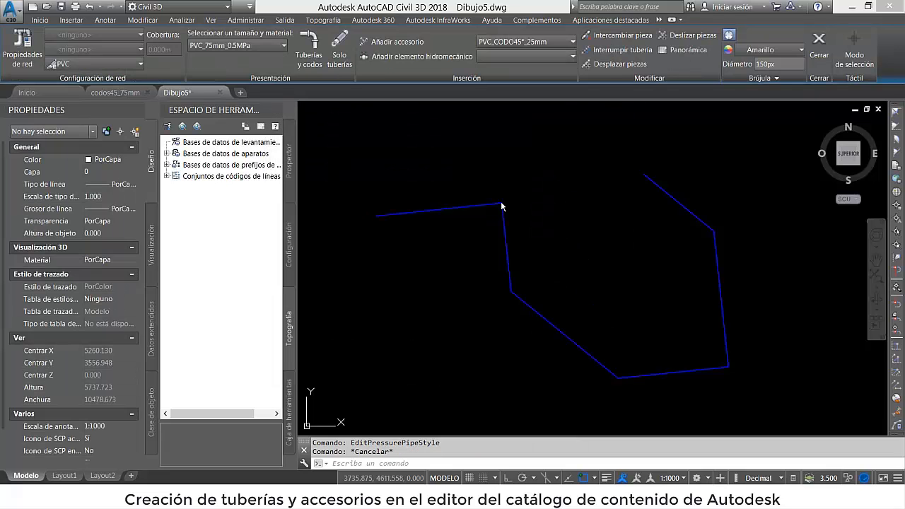
scroll(490, 228, up, 10)
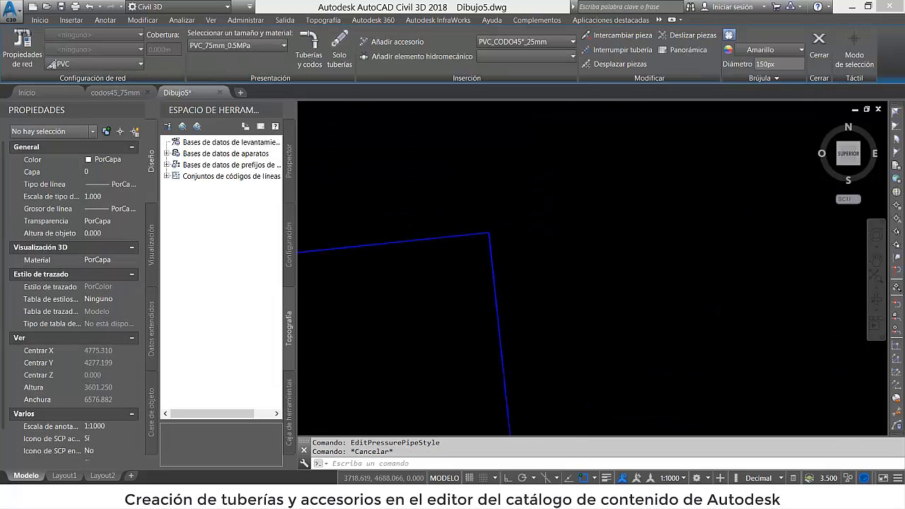
scroll(582, 167, up, 15)
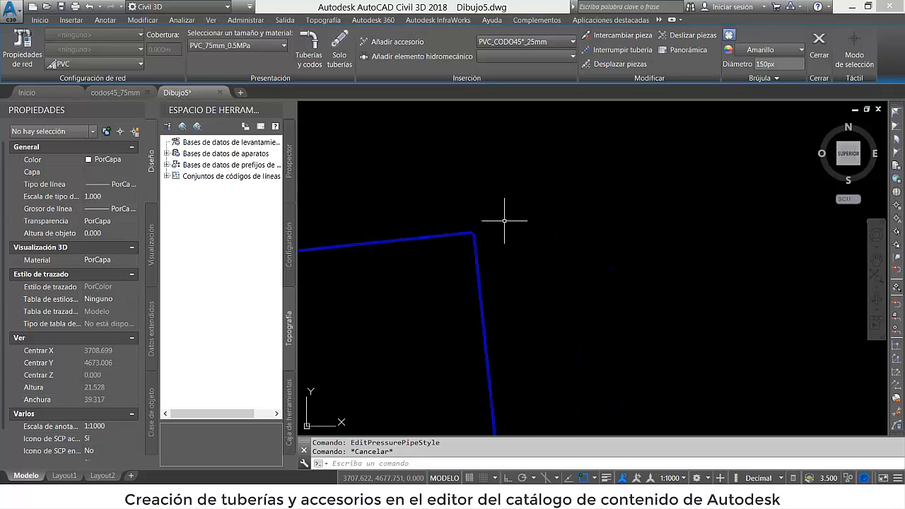
click(546, 174)
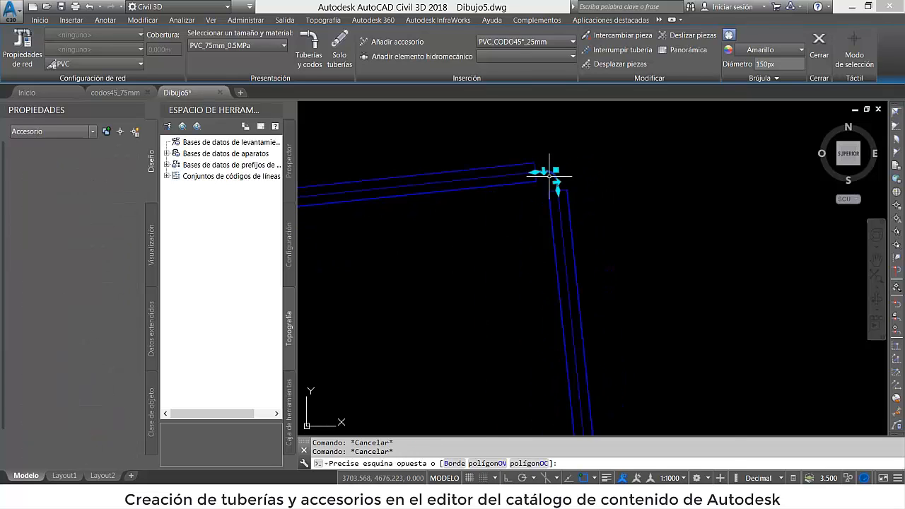
right_click(551, 170)
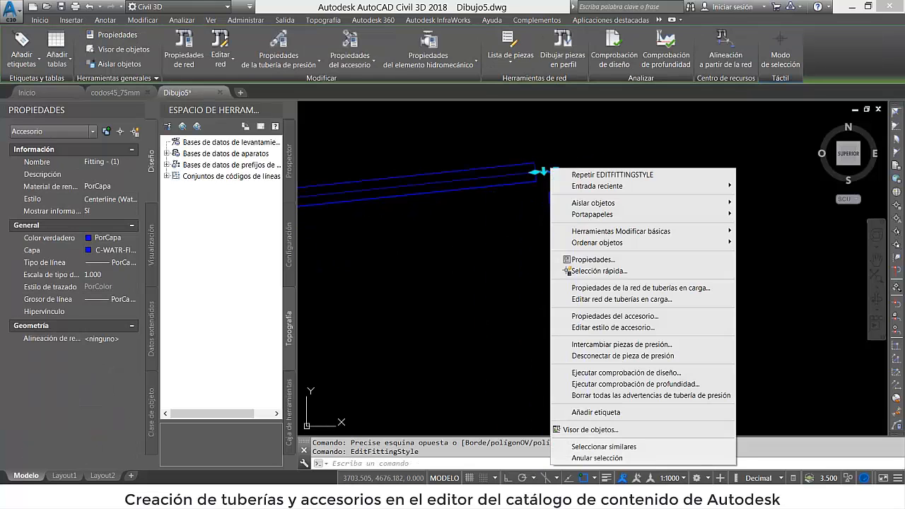
click(613, 328)
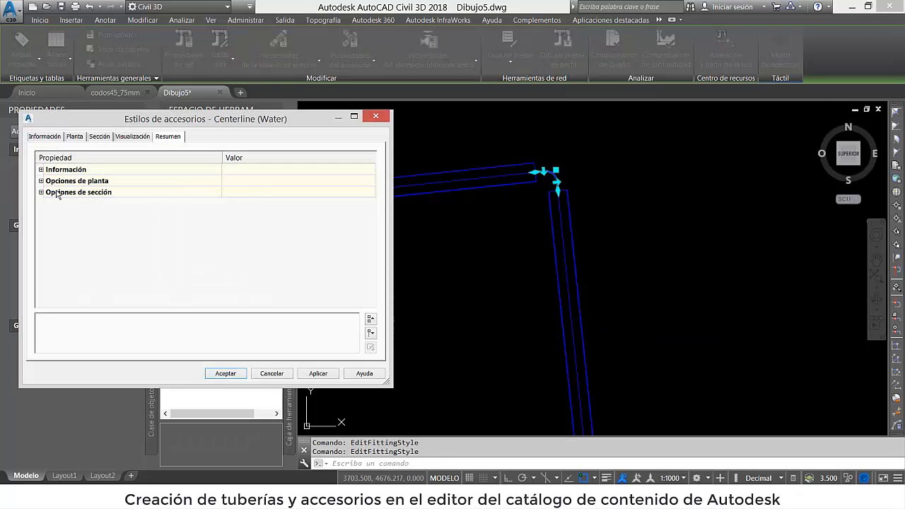
click(42, 193)
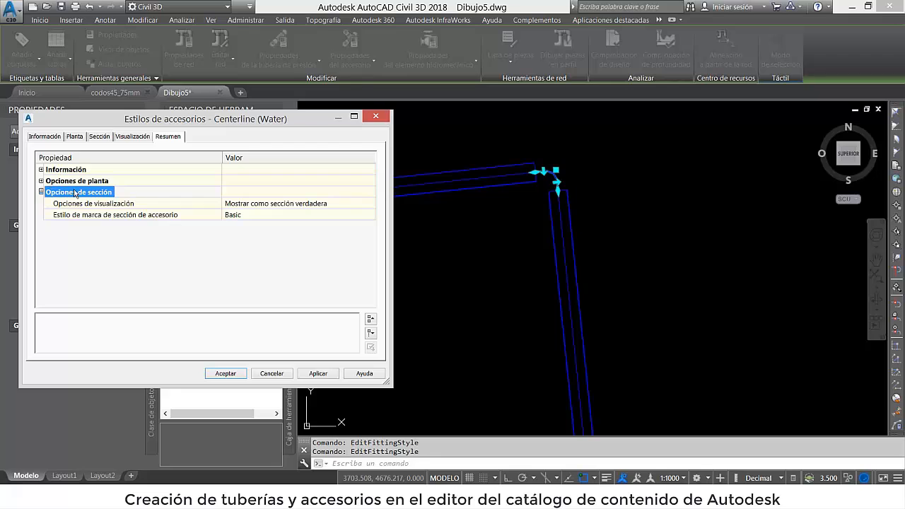
click(269, 205)
click(360, 203)
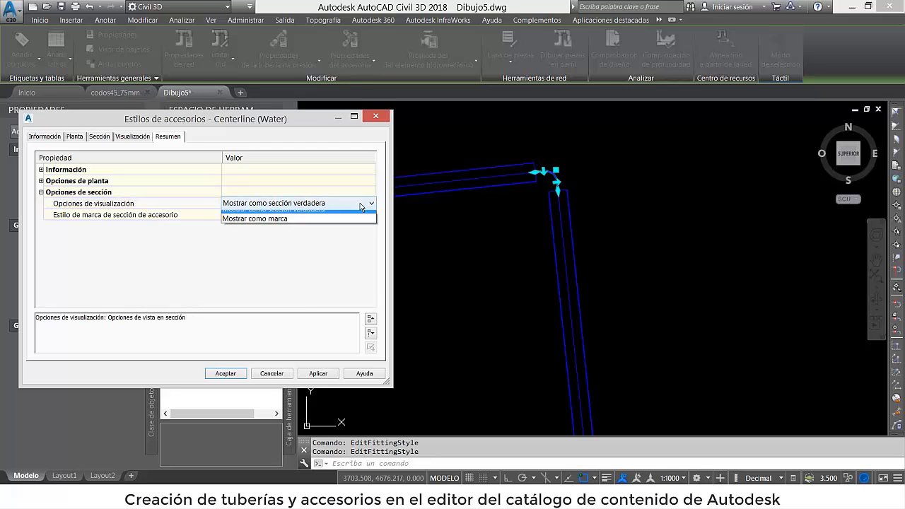
click(360, 203)
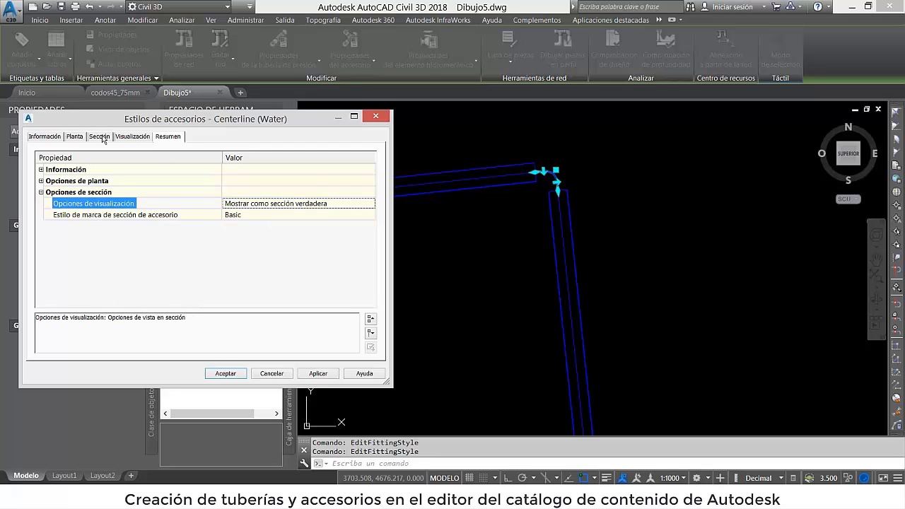
Set the fitting style to show fittings in plan as a catalogue-defined block and accept the style
click(52, 138)
click(74, 140)
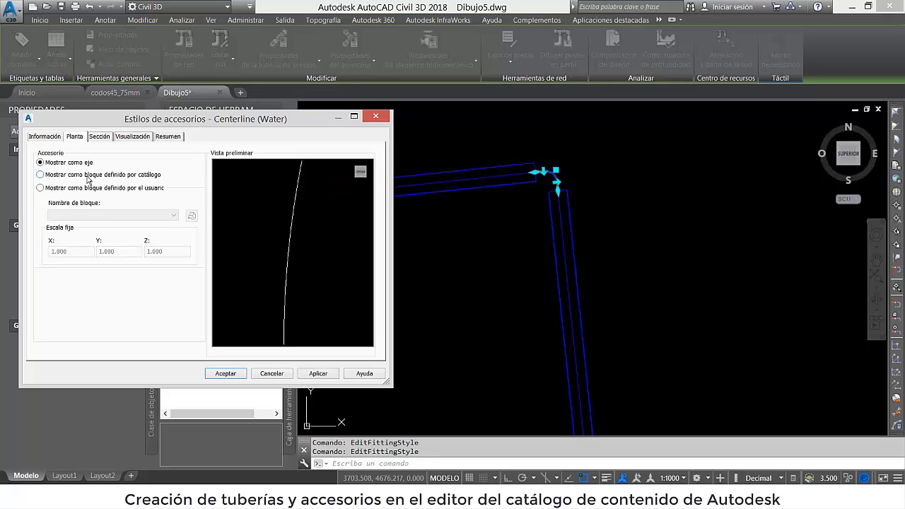
click(40, 174)
click(308, 379)
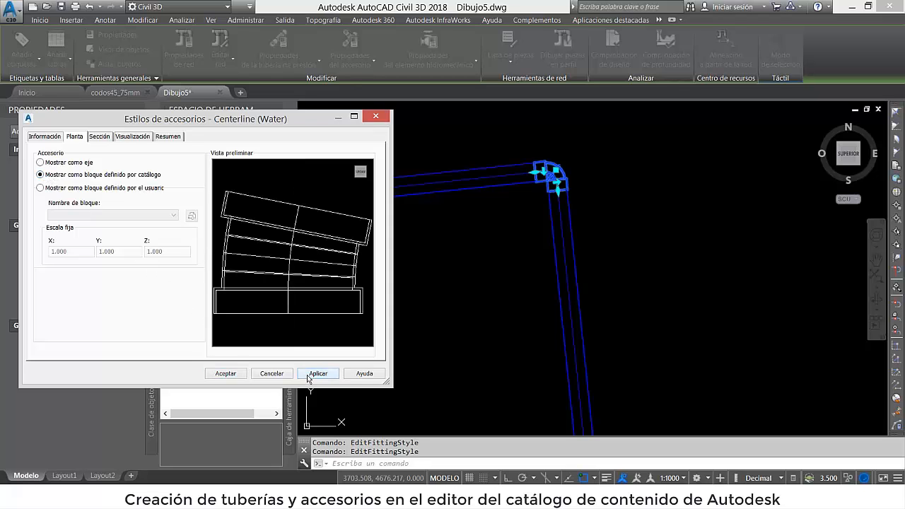
click(227, 377)
Examine up close how the 45° elbow at the network's lowest bend joins its two pipes
scroll(495, 236, down, 3)
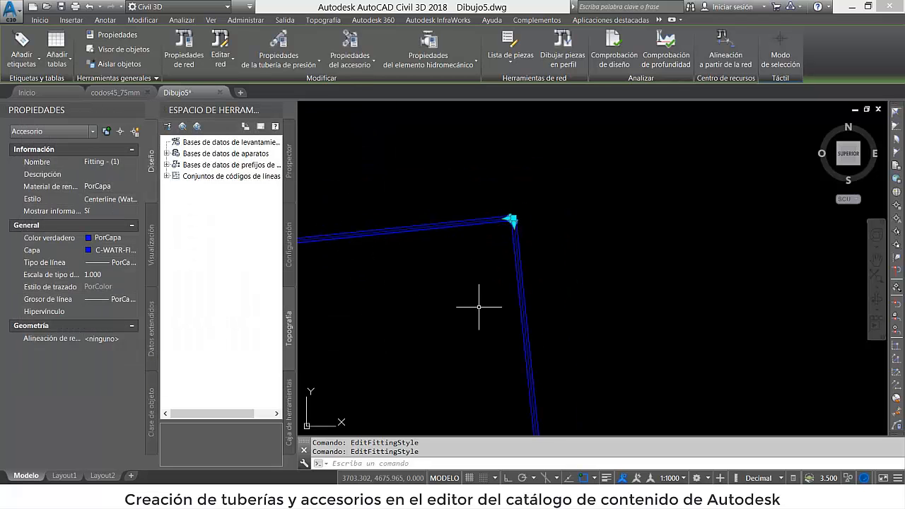
mouse_move(482, 302)
middle_down()
mouse_move(489, 219)
mouse_move(475, 123)
middle_up()
scroll(507, 262, down, 3)
middle_drag(517, 277, 511, 245)
key(Escape)
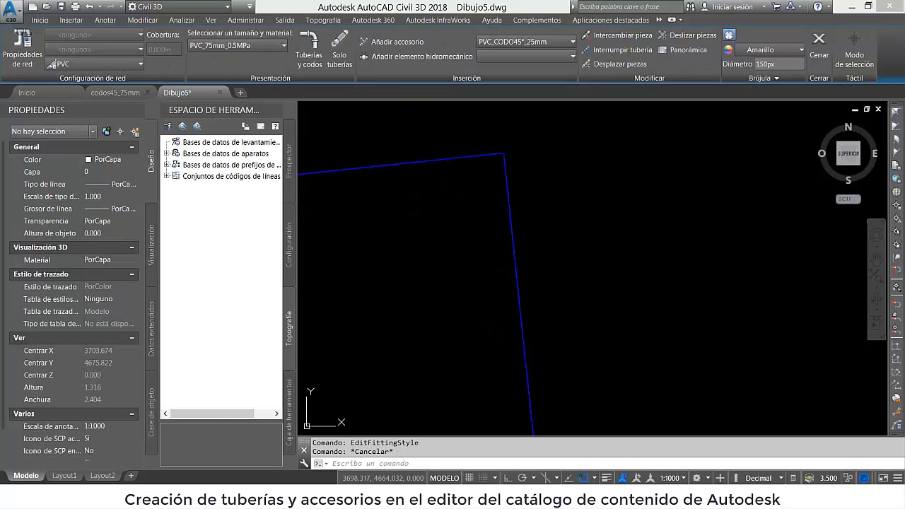
scroll(510, 174, up, 4)
scroll(548, 279, down, 8)
scroll(580, 311, up, 5)
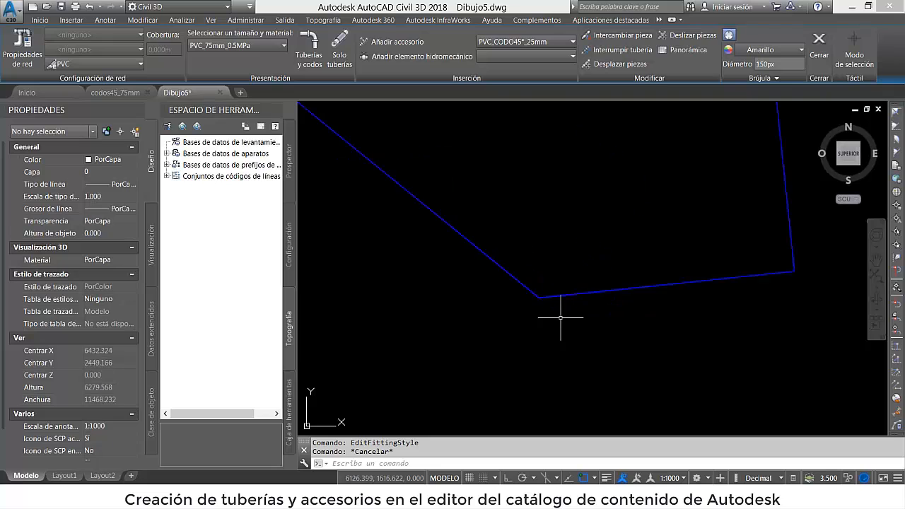
scroll(541, 316, up, 5)
scroll(512, 368, up, 4)
scroll(533, 297, up, 3)
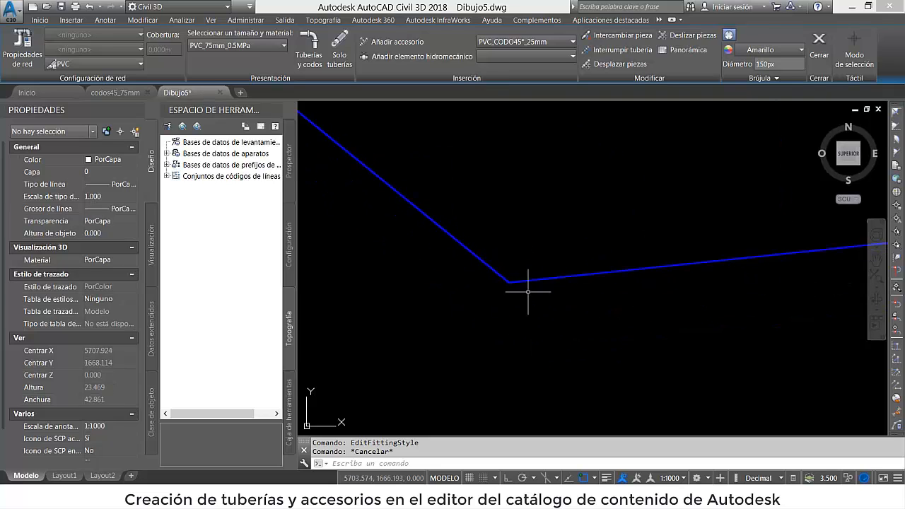
scroll(528, 291, up, 4)
scroll(460, 392, up, 4)
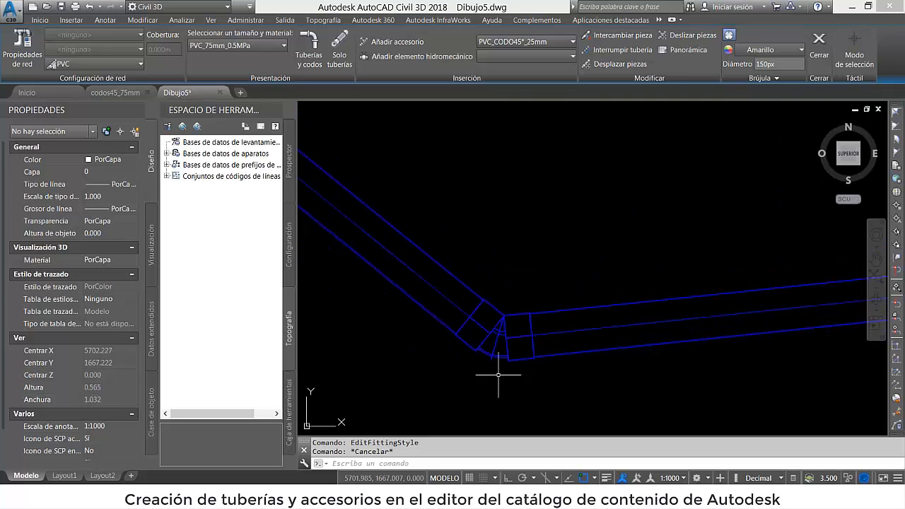
Open the network's lower-right elbow and its two adjoining pipes in the Object Viewer
scroll(498, 375, down, 12)
key(Escape)
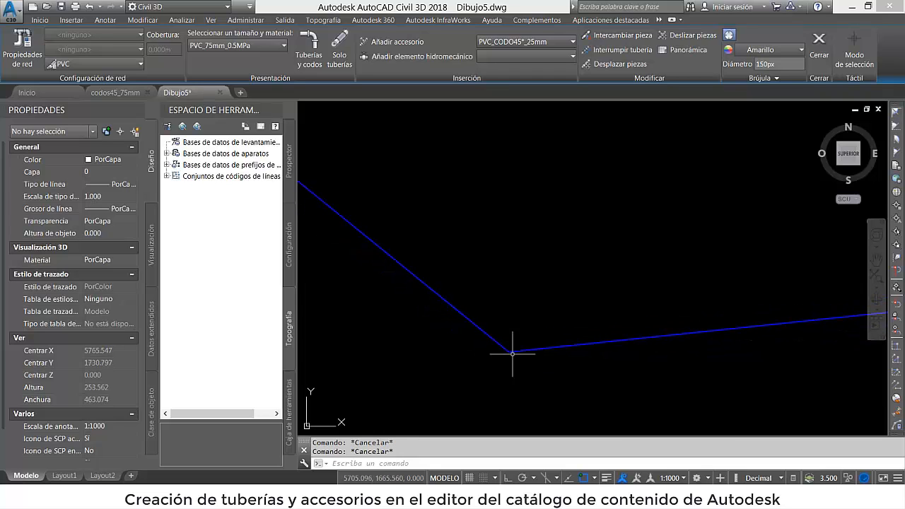
scroll(511, 354, down, 7)
click(643, 366)
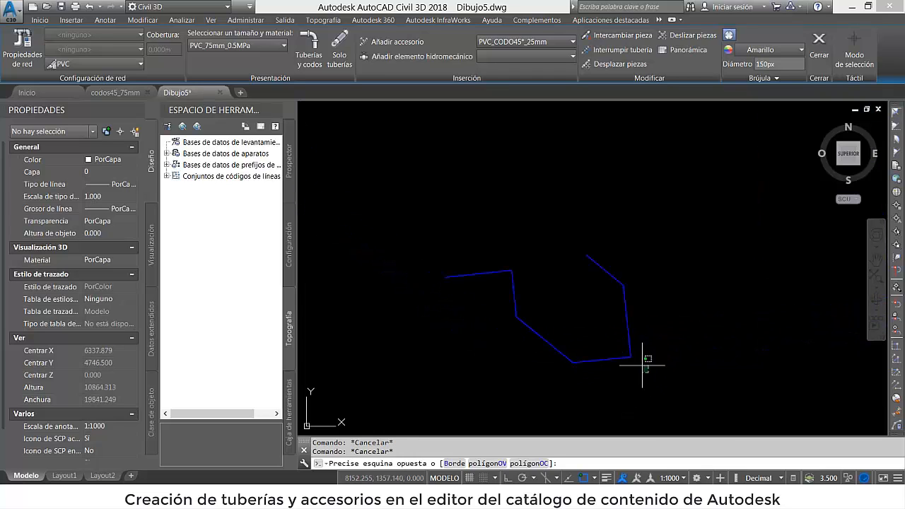
click(632, 360)
right_click(632, 360)
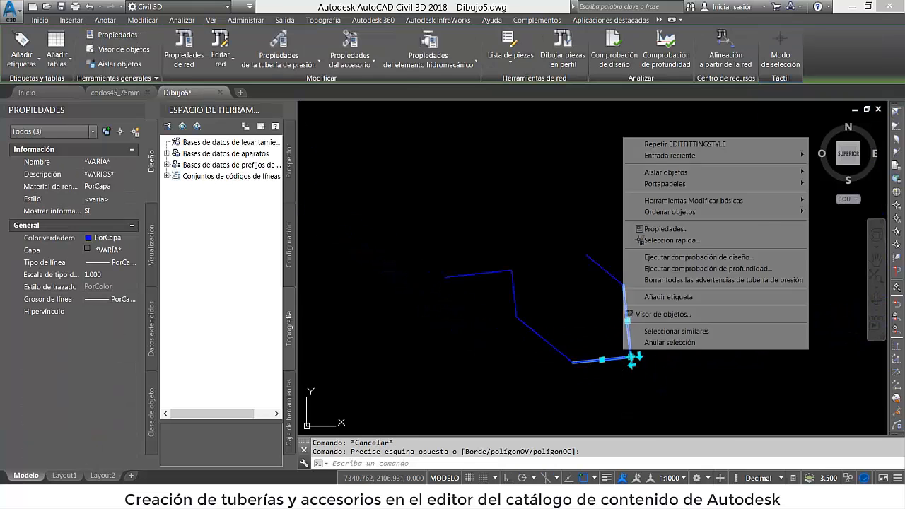
click(637, 314)
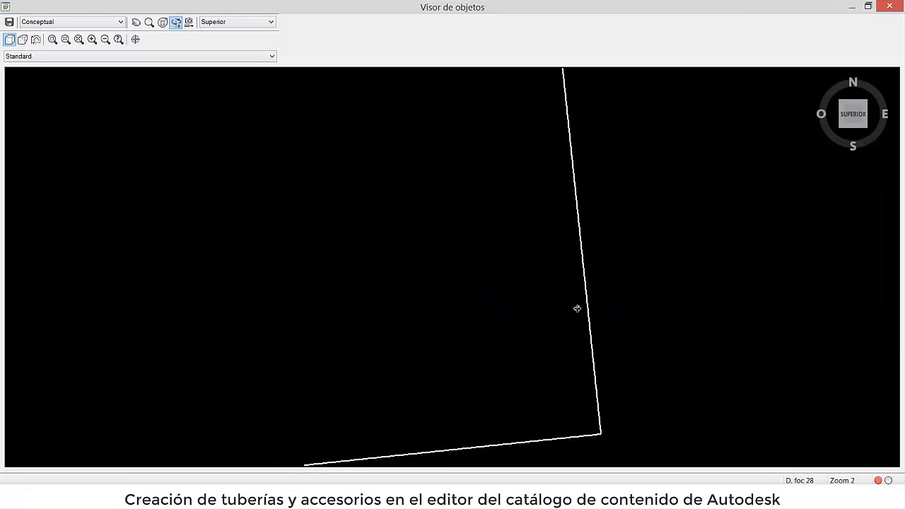
Inspect the elbow's joints with both pipes in 3D from above and below, and close the Object Viewer
drag(599, 428, 322, 352)
drag(224, 367, 411, 266)
scroll(411, 266, up, 4)
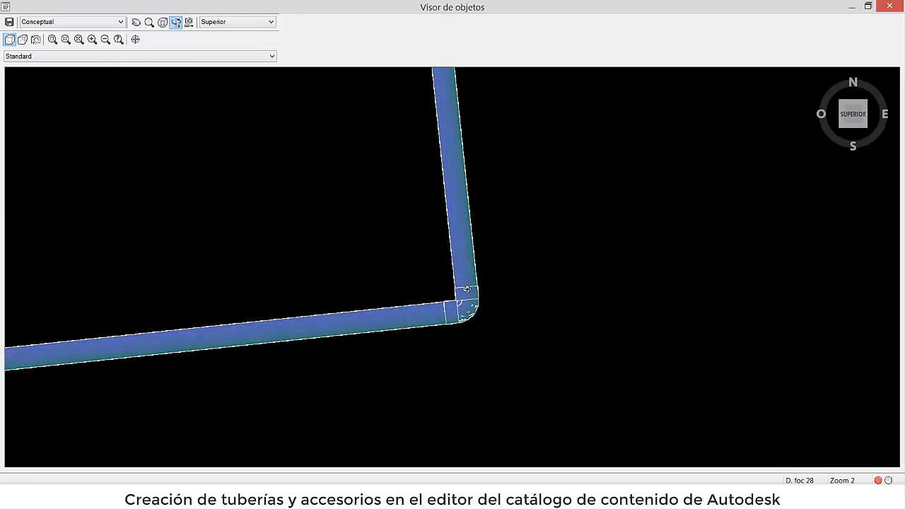
drag(533, 414, 535, 106)
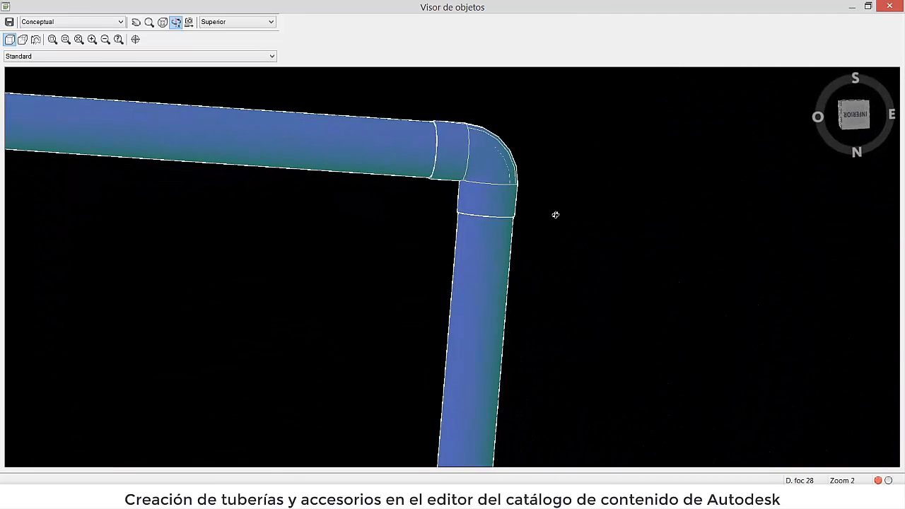
click(901, 6)
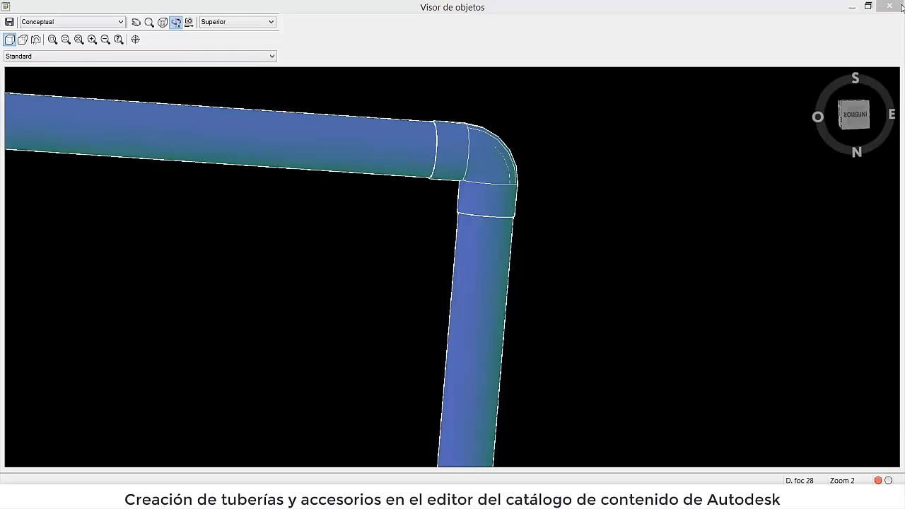